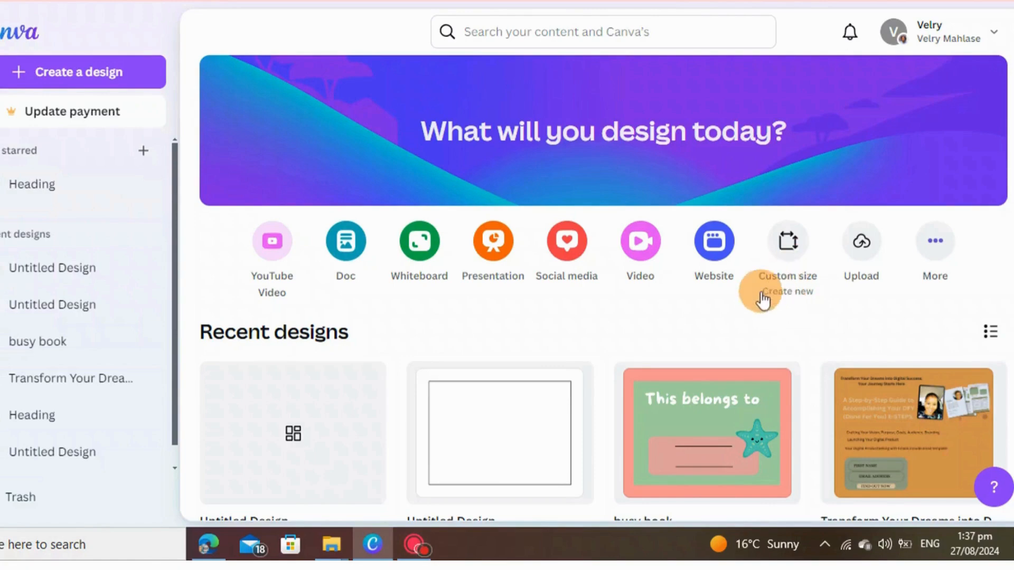
Create a new custom-size design 11 in wide and 8.5 in high
click(785, 257)
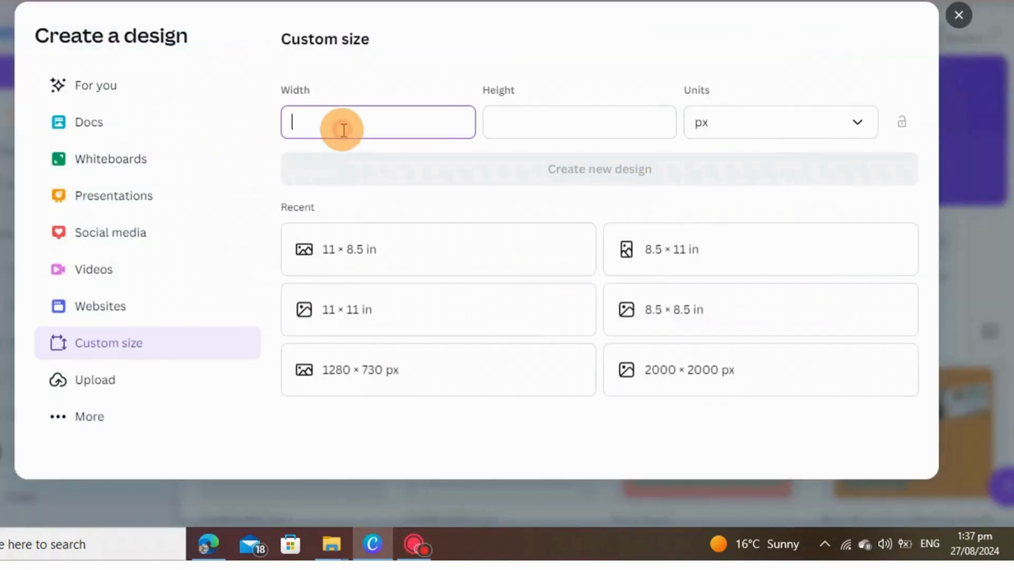
click(780, 122)
click(727, 199)
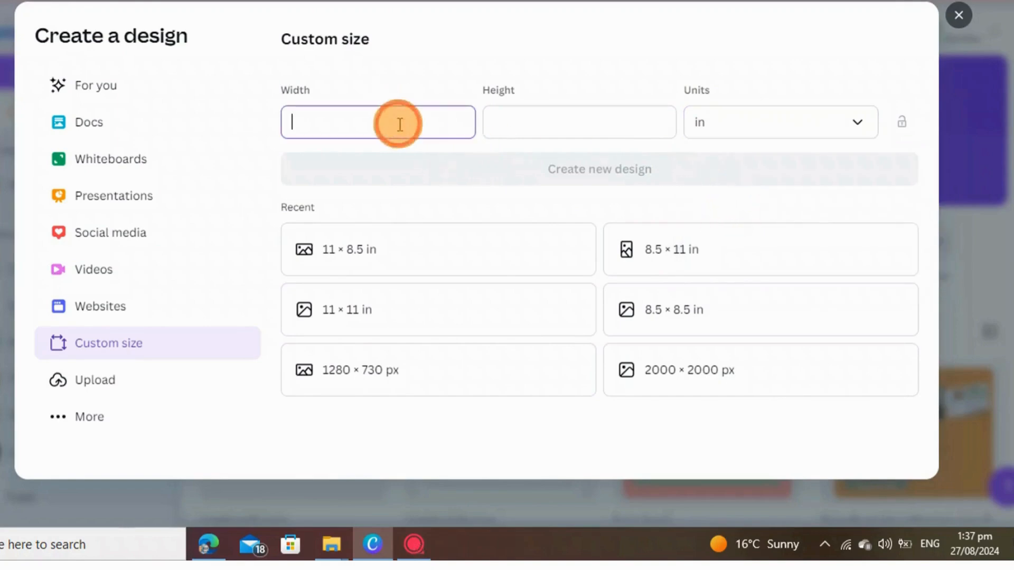
text(11)
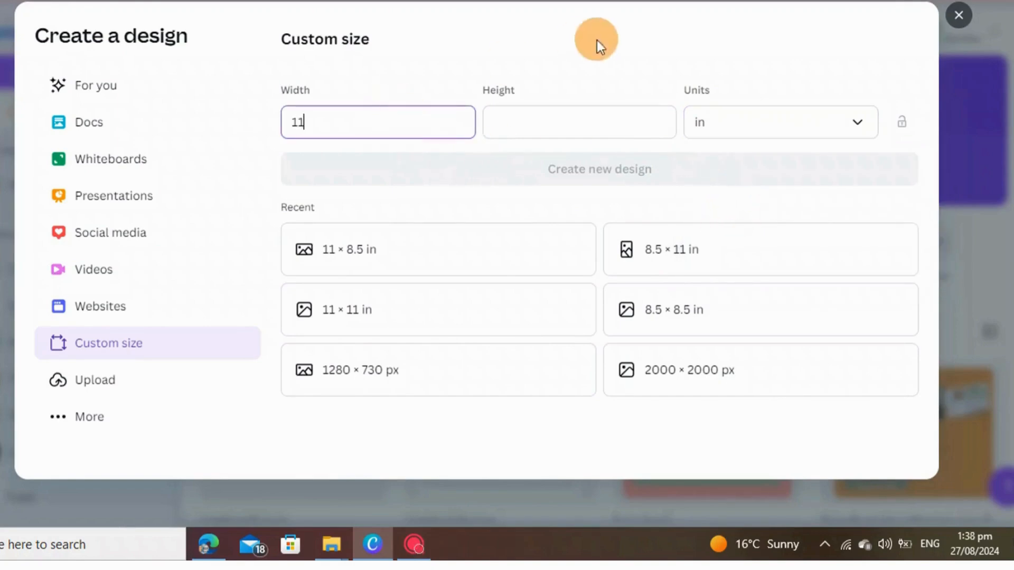
click(559, 115)
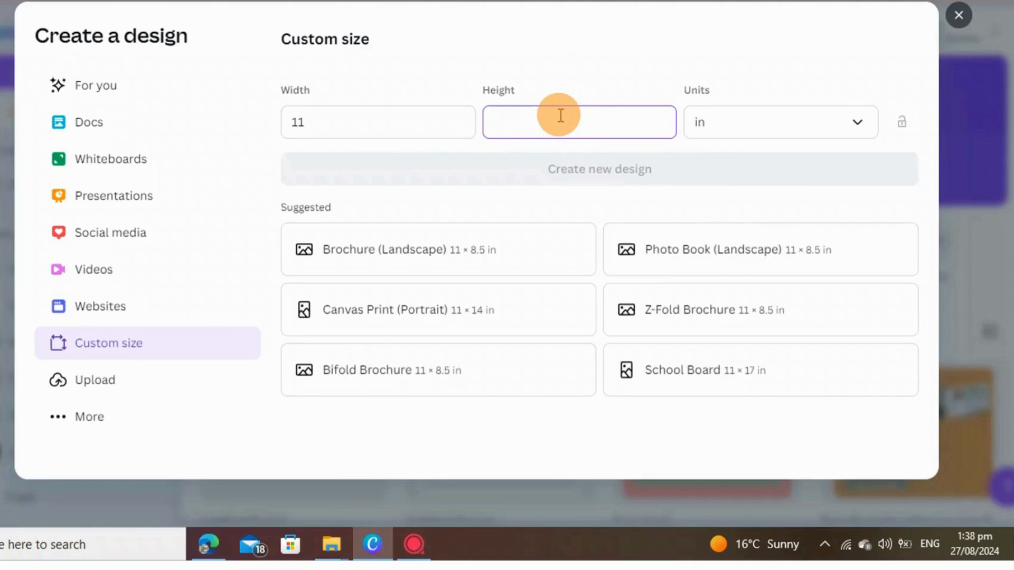
text(8.)
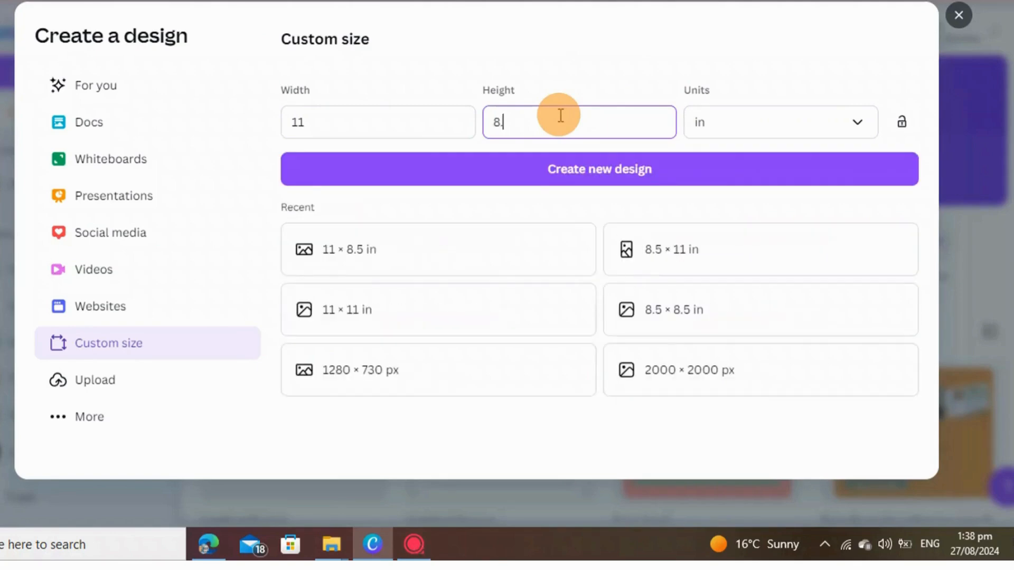
text(5)
click(591, 175)
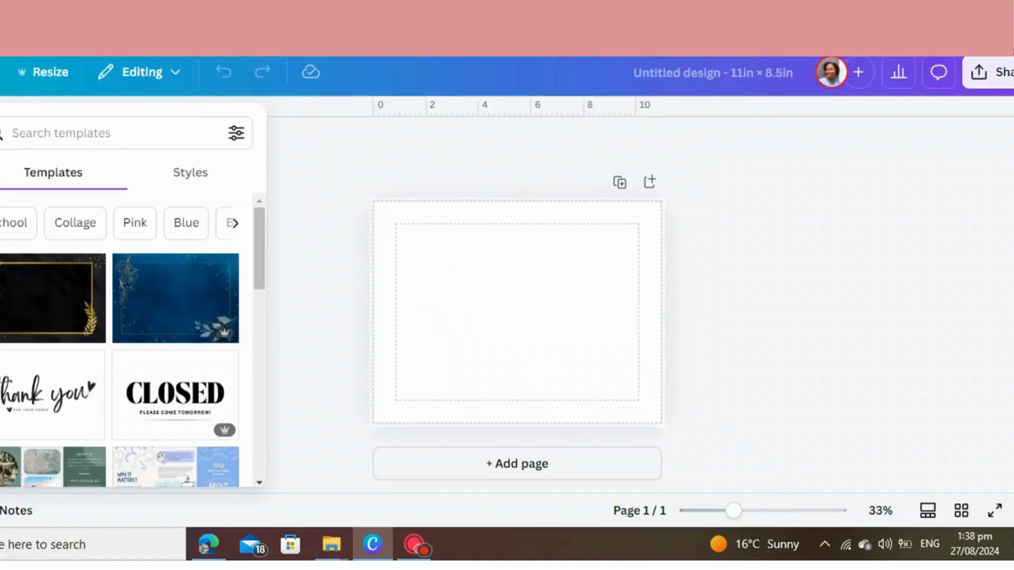
Add a rounded square shape to the page and stretch it to fill the area inside the margin guides
click(0, 192)
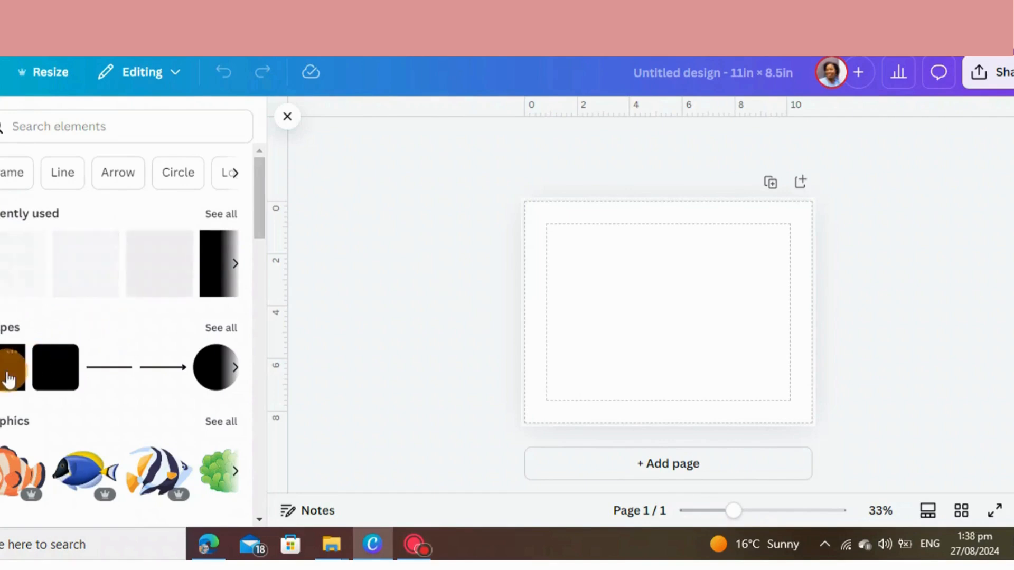
click(59, 381)
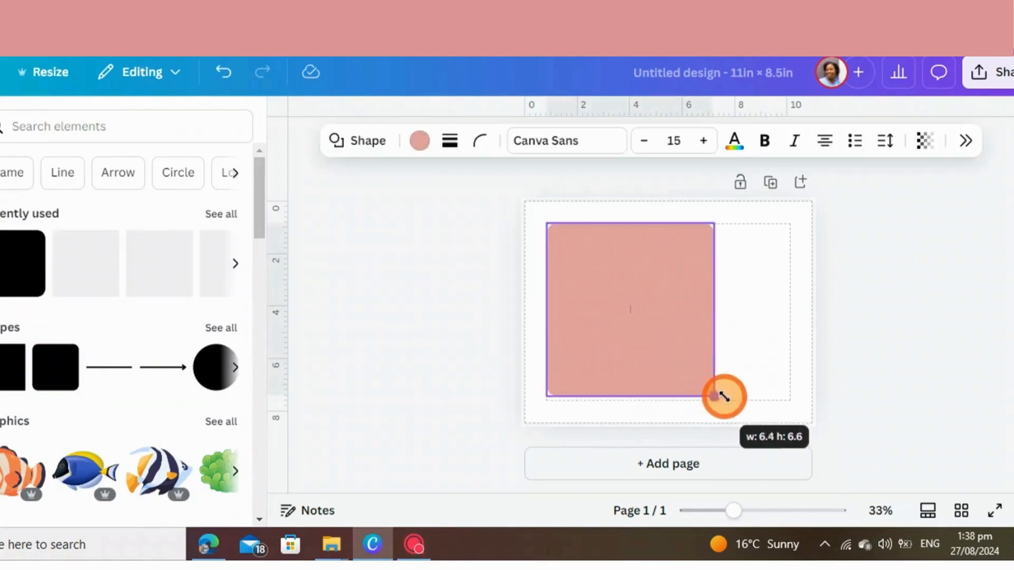
drag(722, 397, 790, 401)
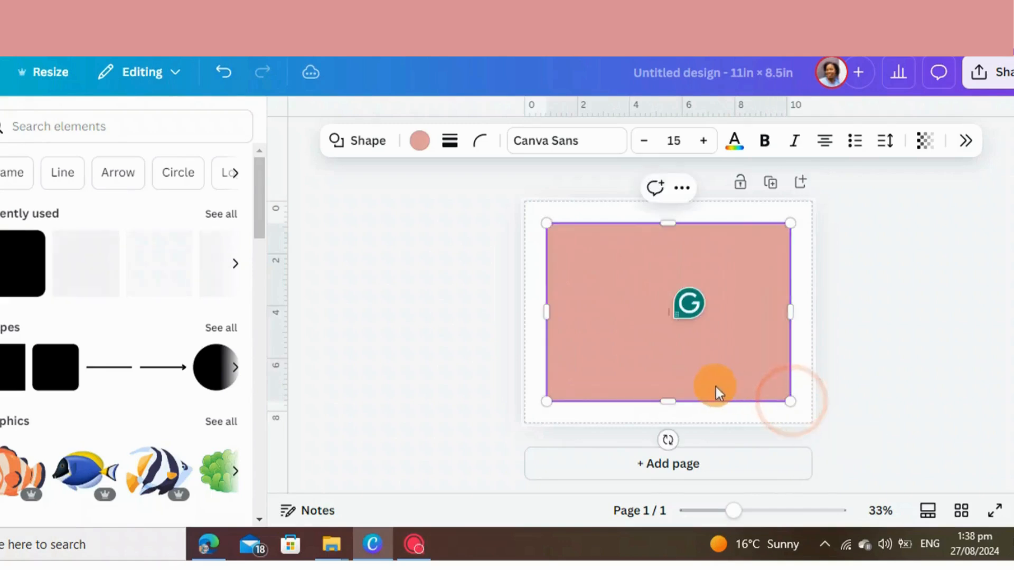
Give the large rounded rectangle a solid border of weight 4 and set its fill to no color
click(449, 141)
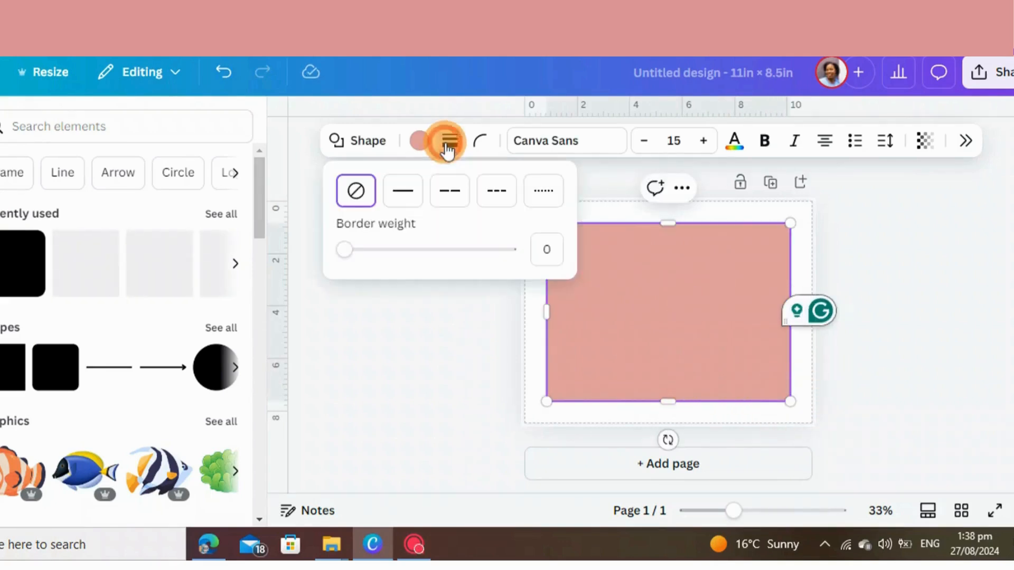
click(414, 195)
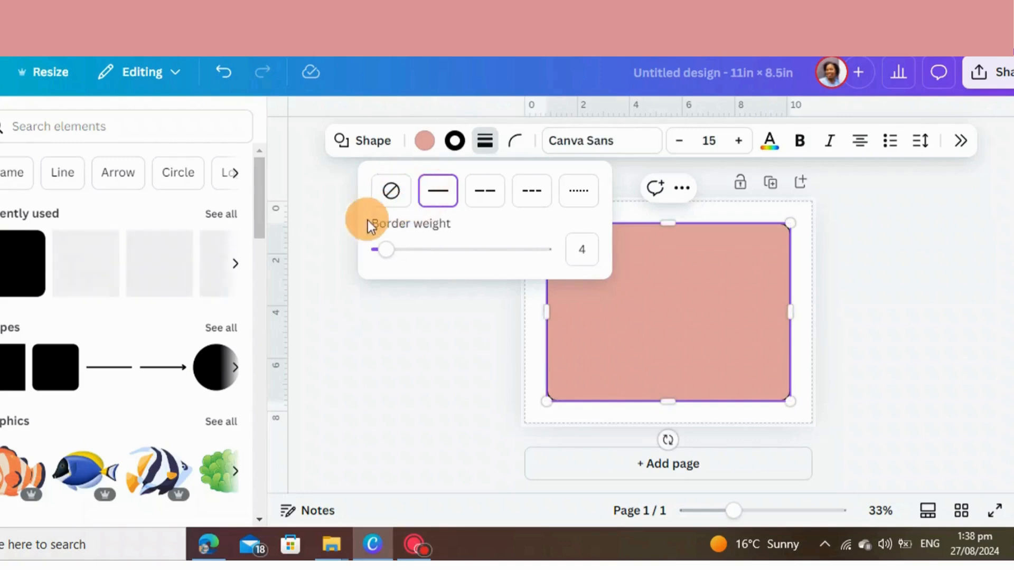
click(459, 322)
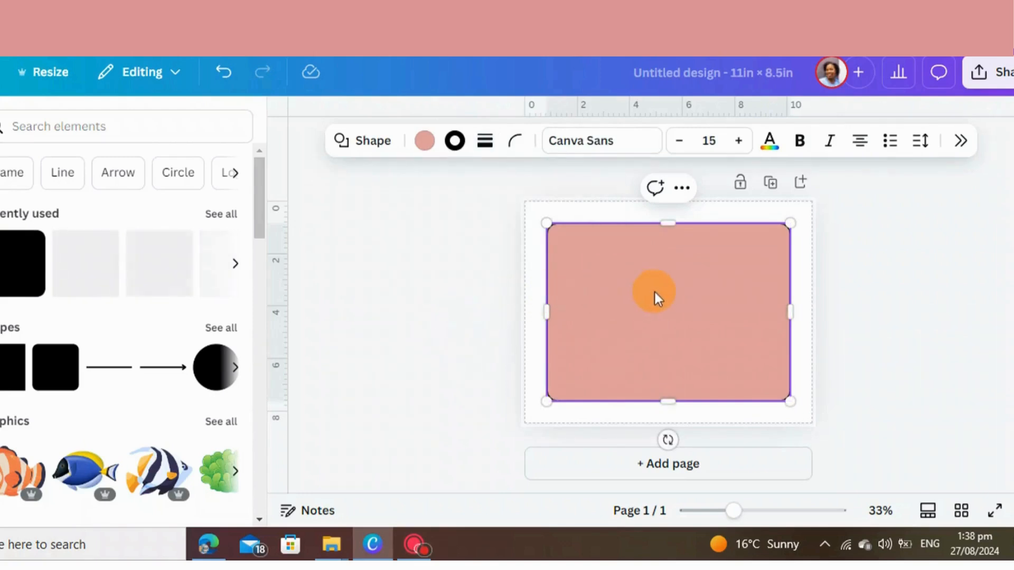
click(420, 140)
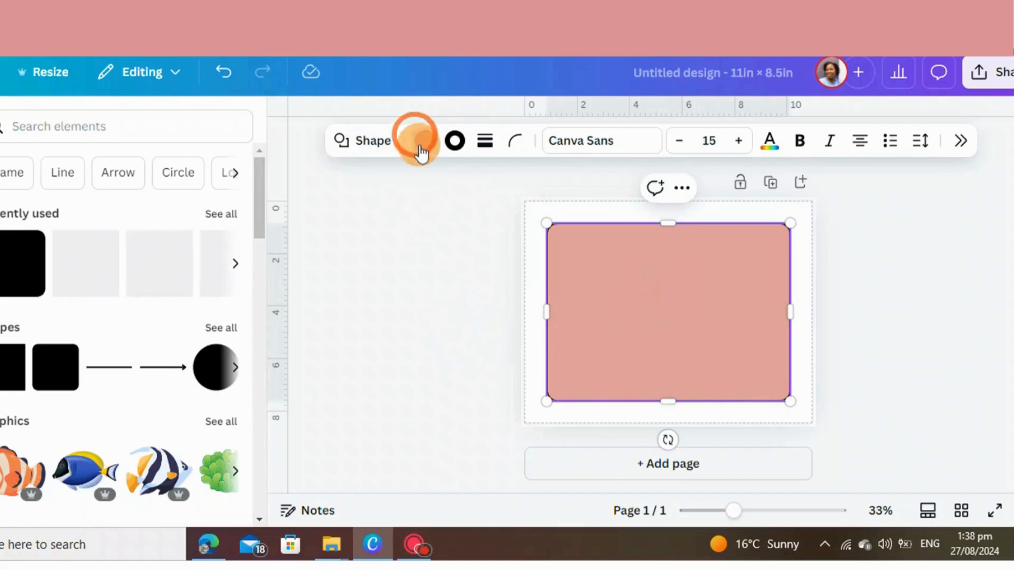
click(844, 249)
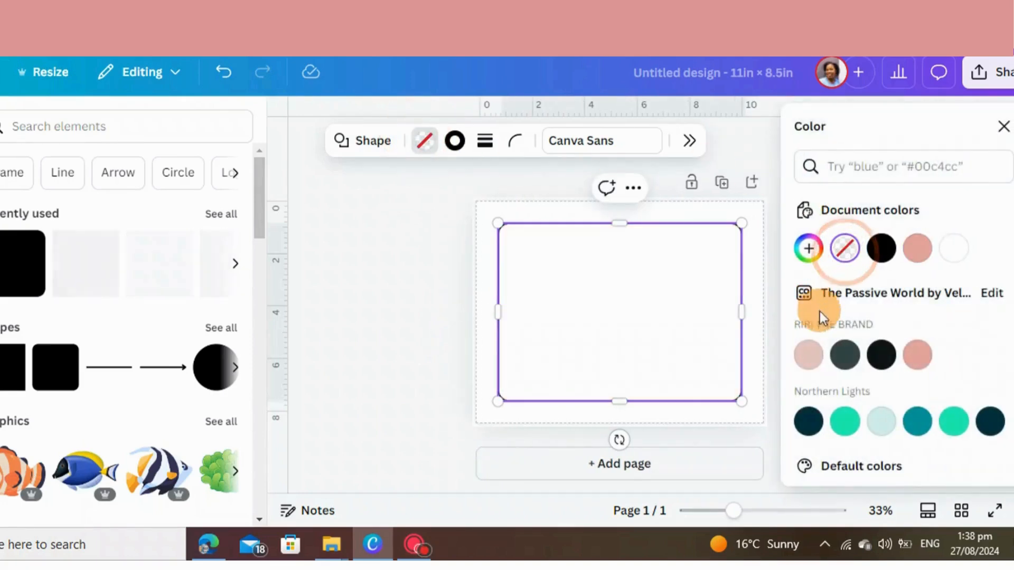
click(439, 378)
click(385, 319)
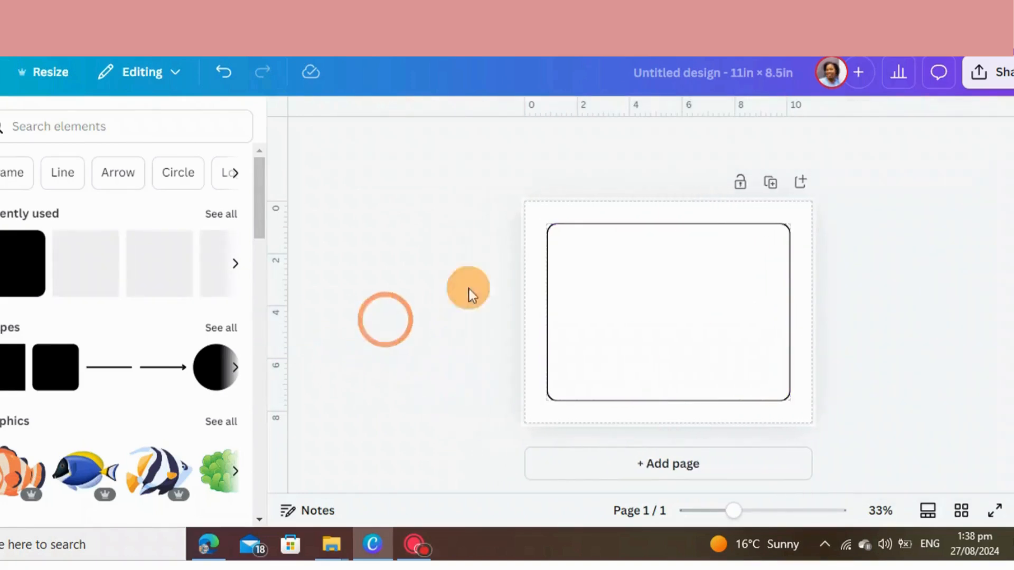
Add a second rounded shape and resize it into a wide pink box in the lower half of the frame
click(52, 378)
drag(664, 328, 757, 354)
double_click(606, 350)
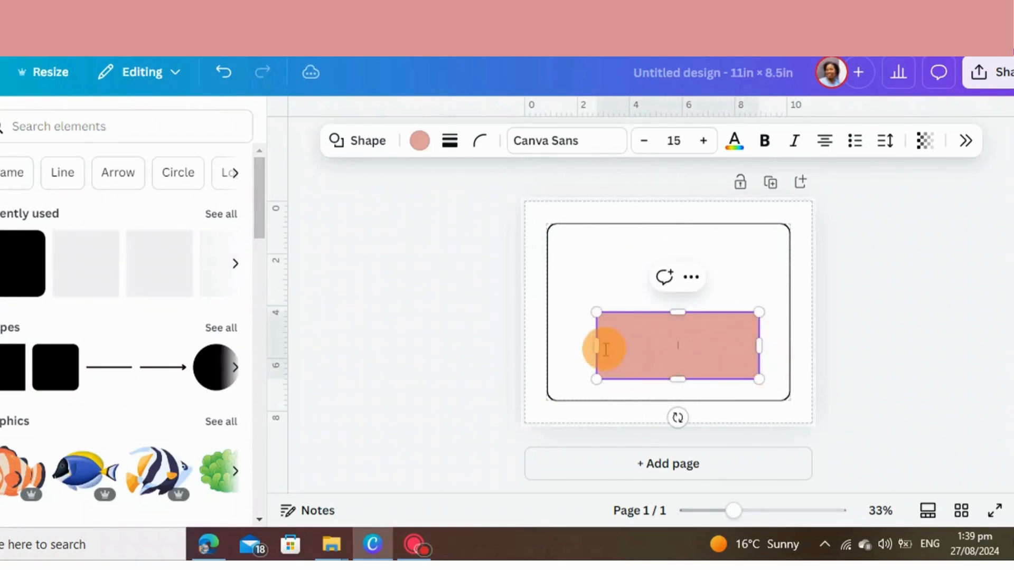
drag(591, 347, 582, 345)
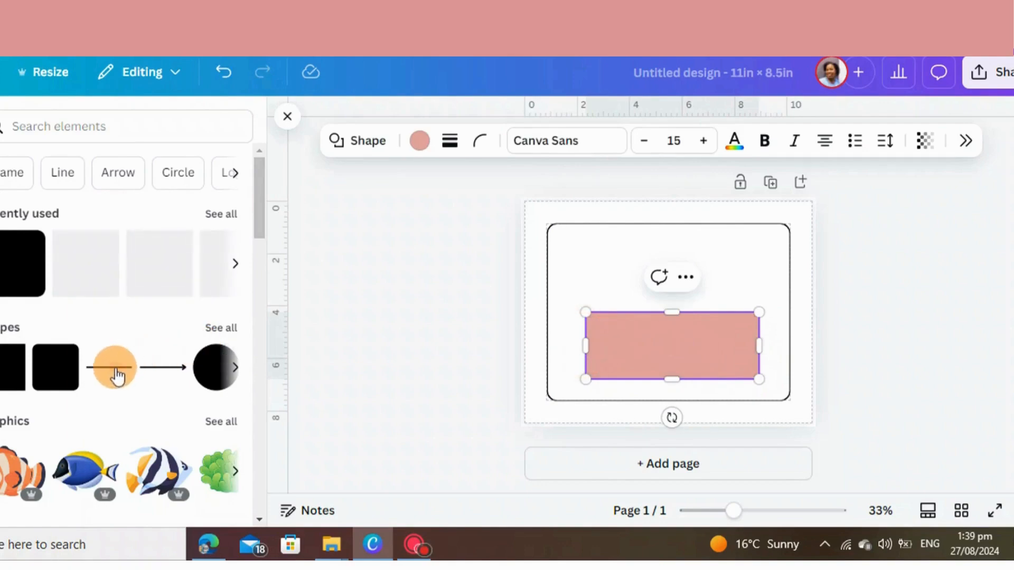
Add a horizontal line inside the pink box, duplicate it, and place the copy parallel above the first line
click(114, 370)
drag(674, 311, 681, 370)
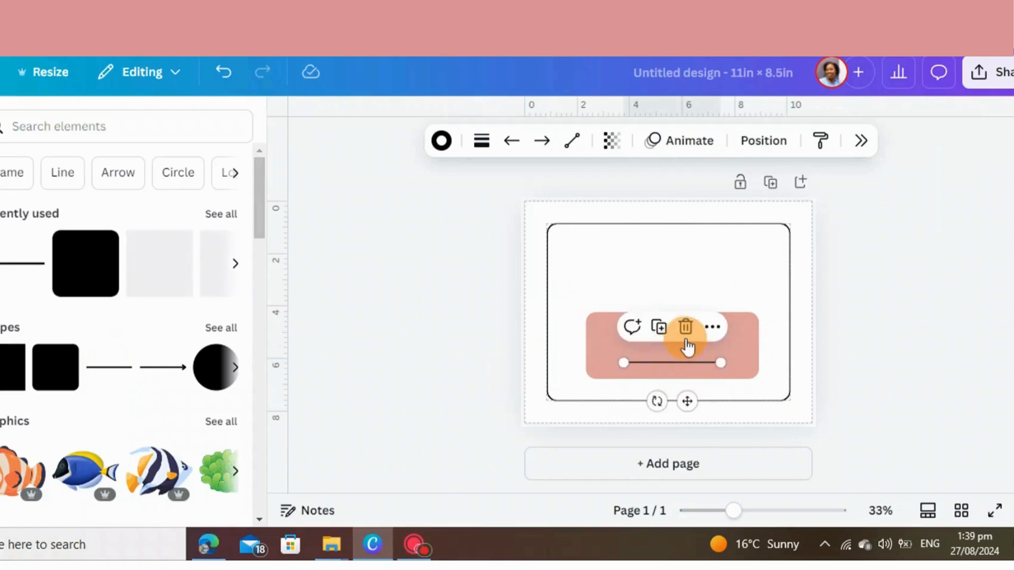
click(666, 340)
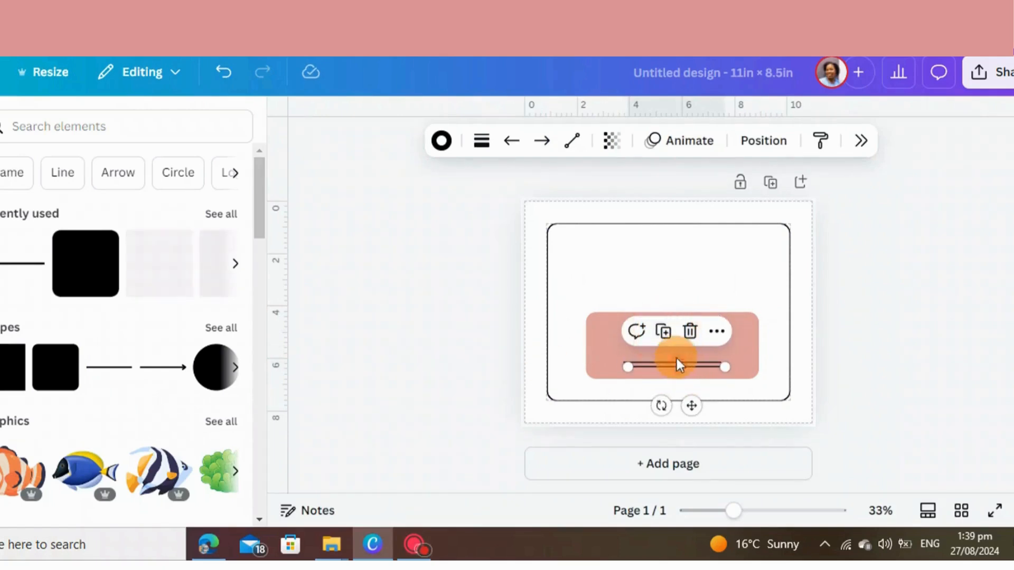
drag(678, 363, 672, 332)
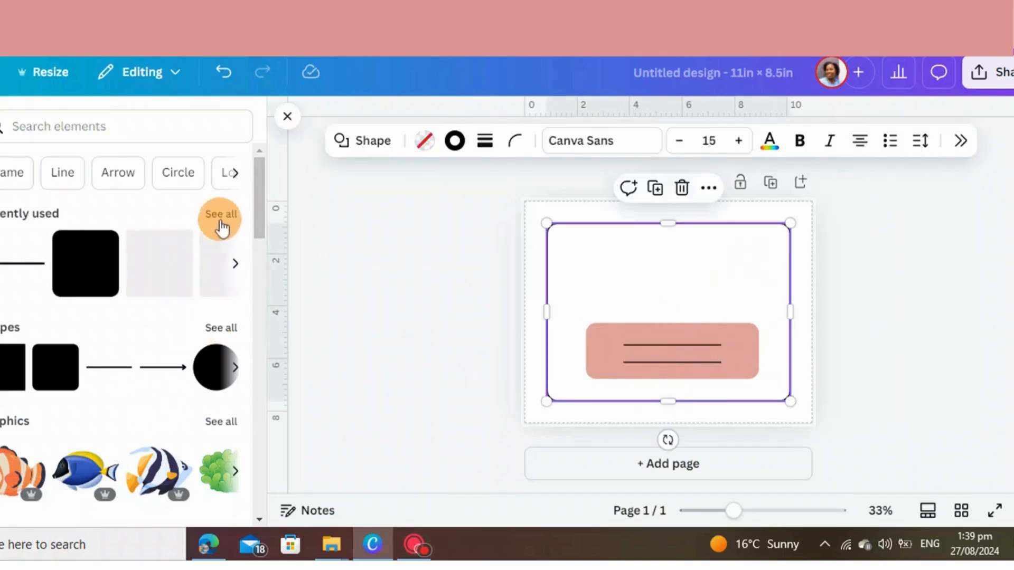
Insert the recently used sea urchin graphic and place it at the frame's right edge, overlapping the pink box's upper right corner
click(222, 214)
scroll(32, 348, down, 3)
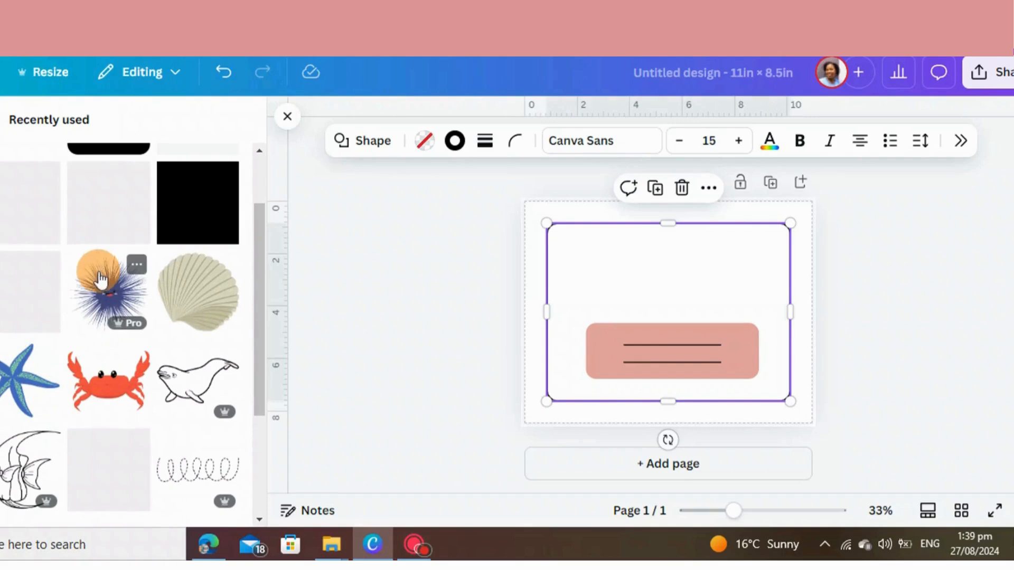
click(101, 289)
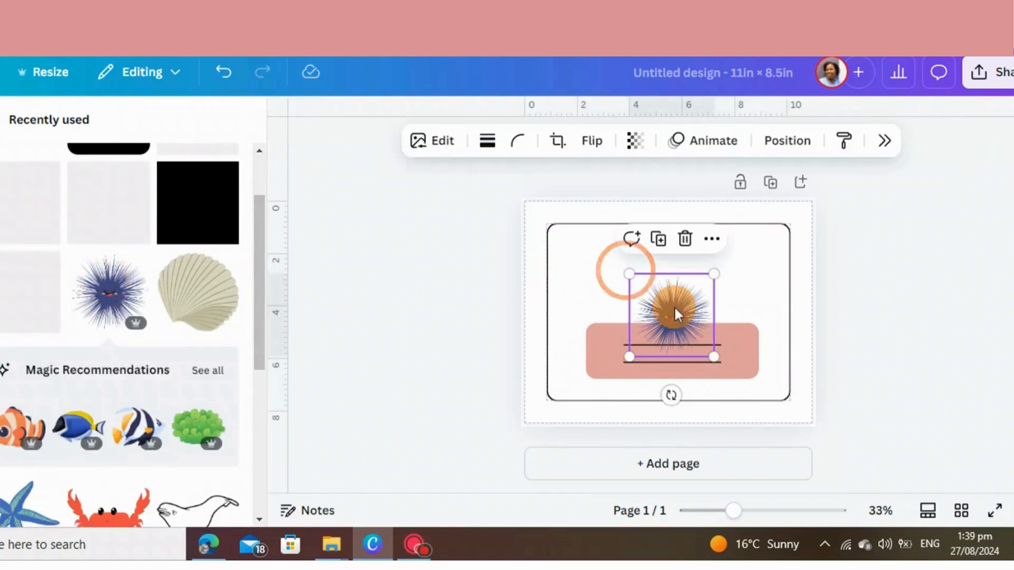
drag(674, 308, 749, 296)
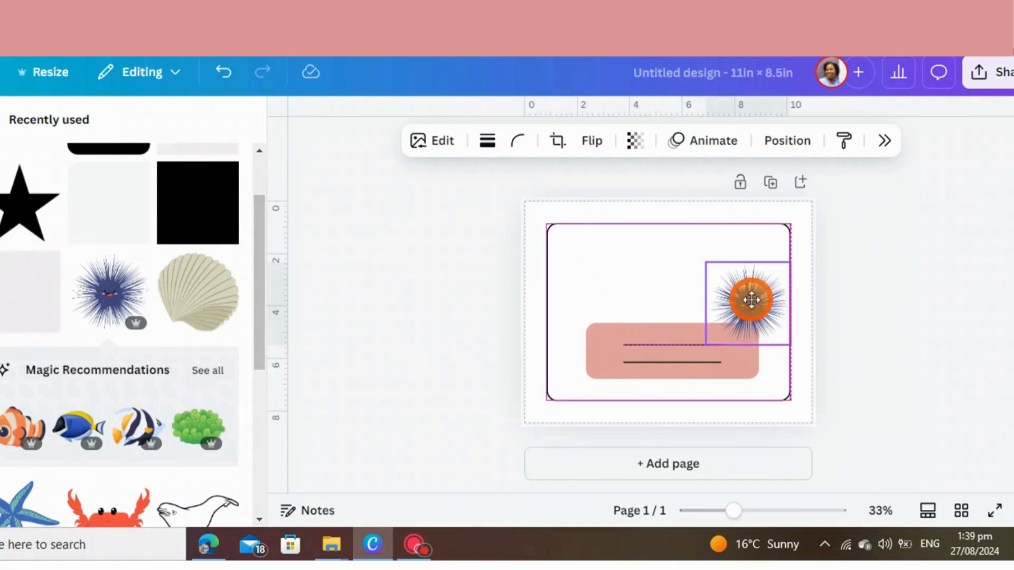
click(903, 300)
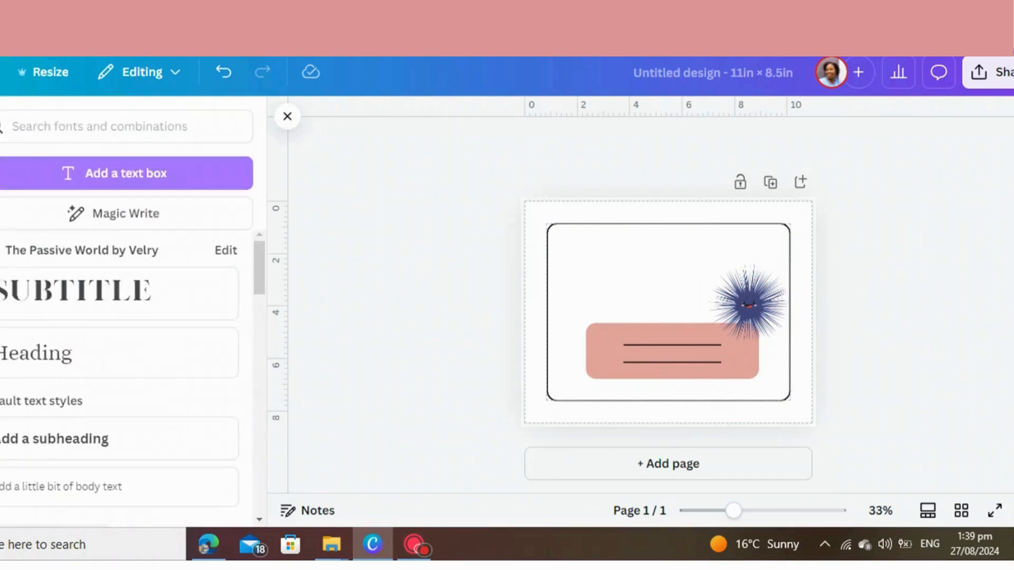
Add a heading near the top of the frame and replace its text with "This book belongs to"
click(89, 349)
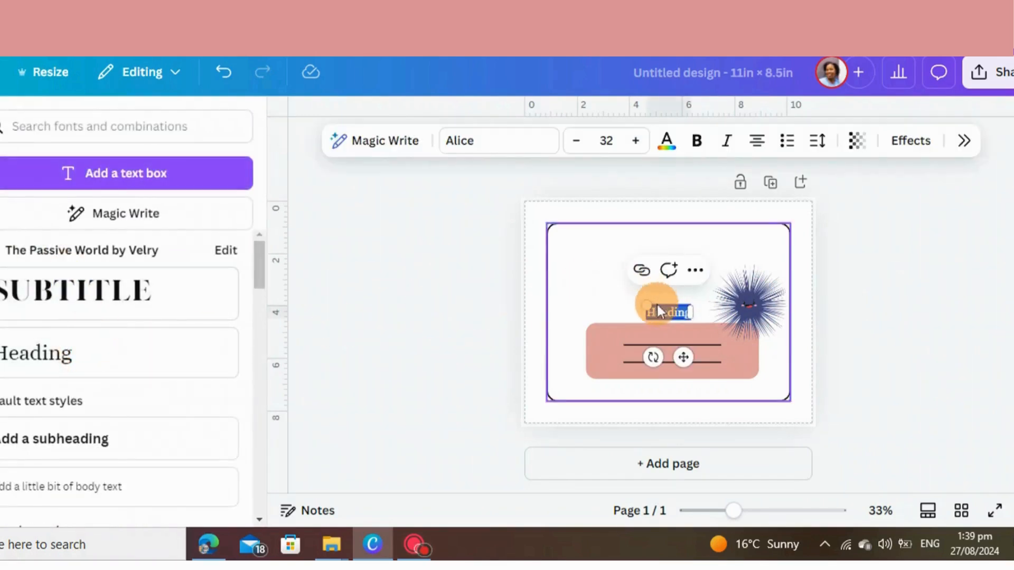
click(605, 308)
drag(657, 315, 672, 251)
double_click(671, 246)
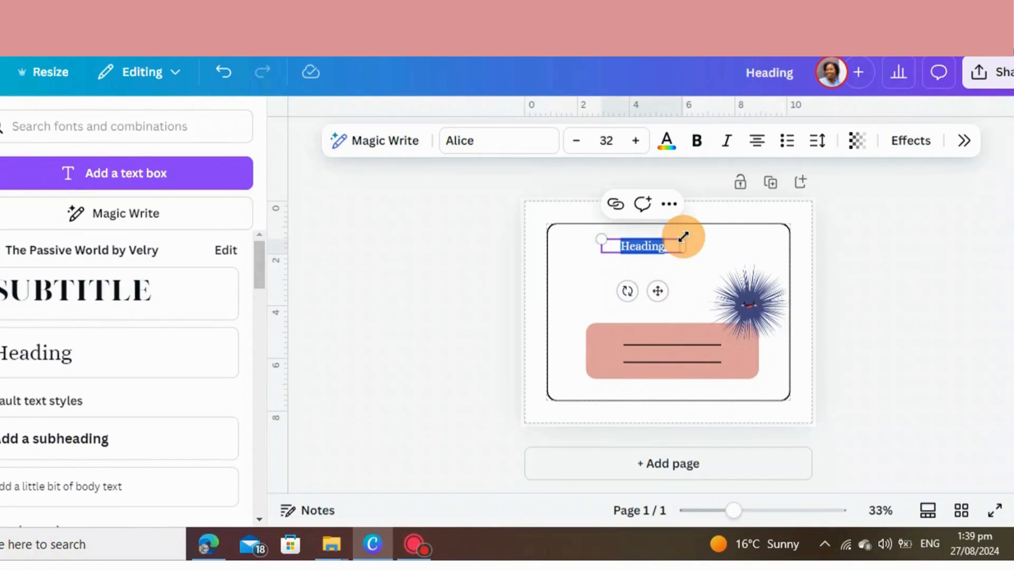
text(to)
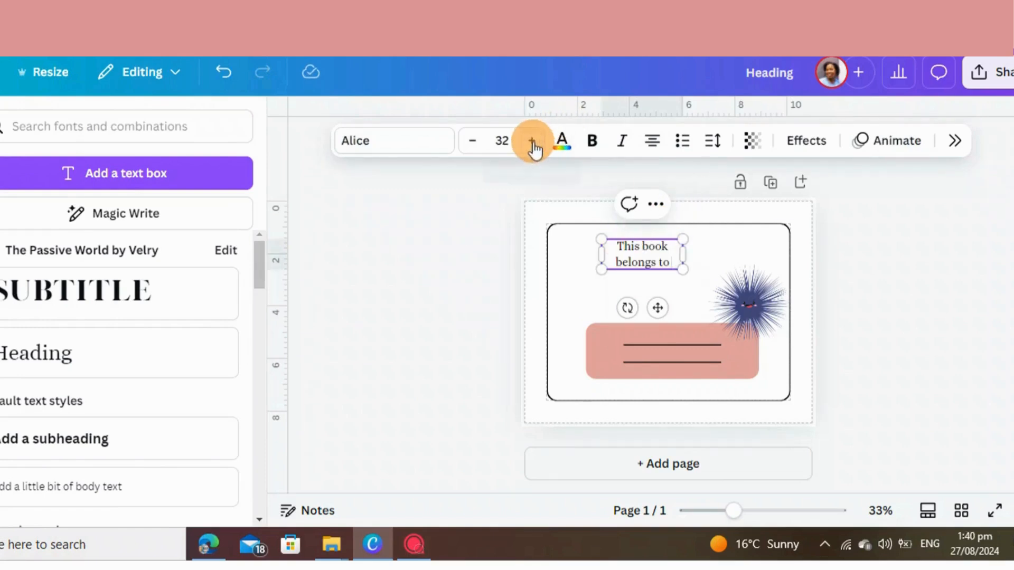
Increase the heading's font size to 59
click(533, 142)
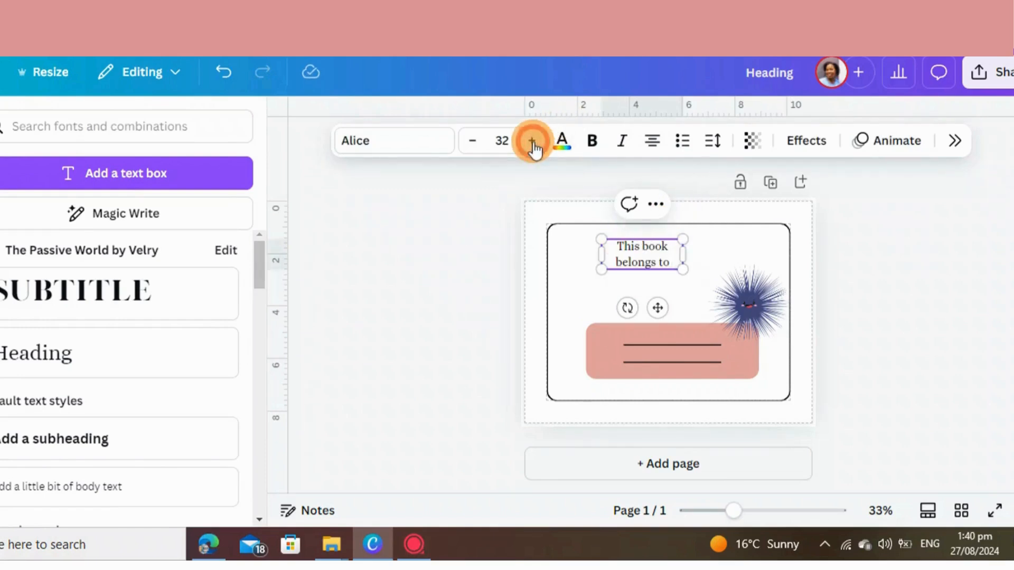
click(532, 141)
click(533, 142)
click(533, 141)
click(533, 142)
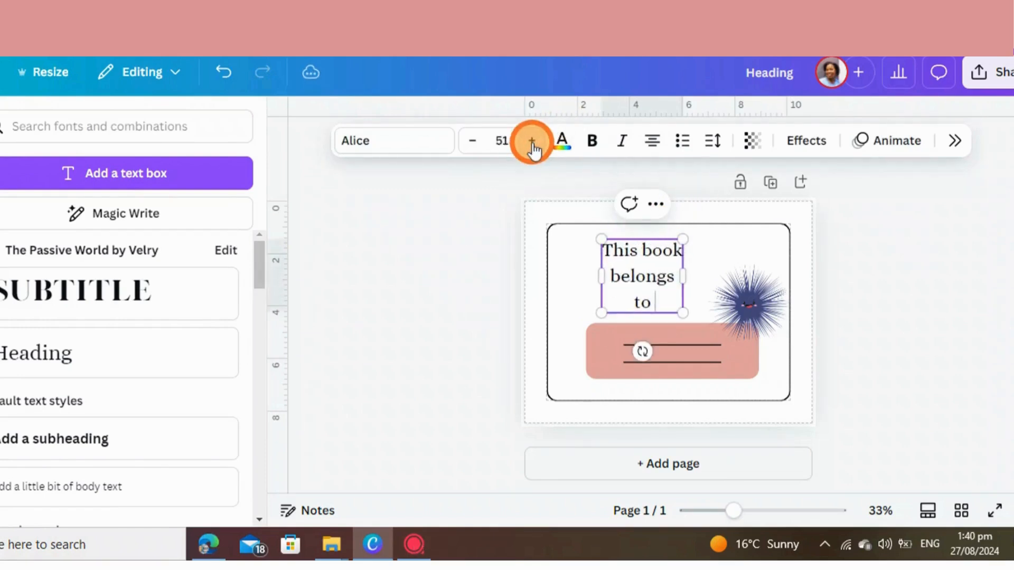
click(533, 141)
click(533, 141)
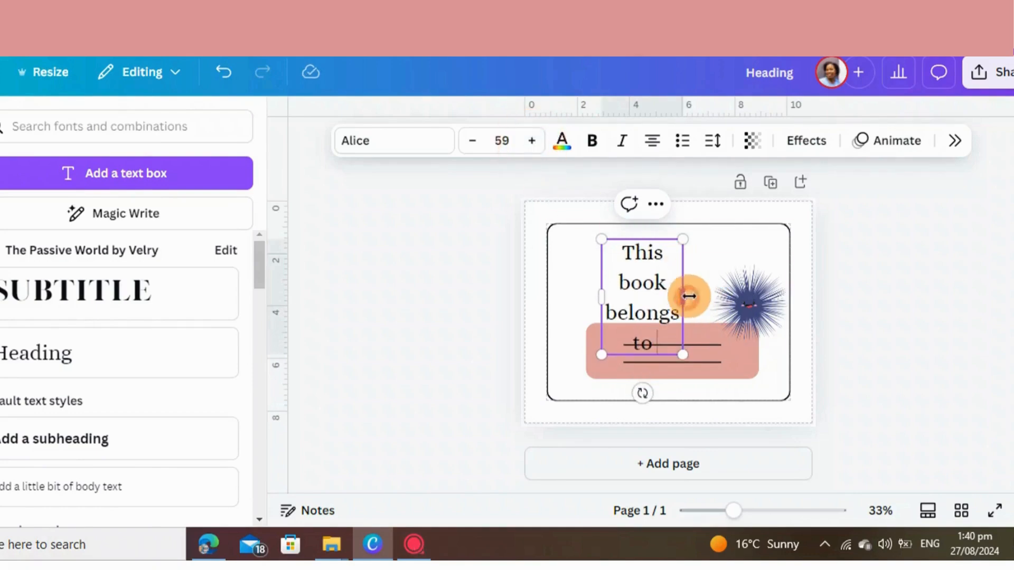
Widen the heading's text box so the text fits on two lines and center it in the upper part of the frame
drag(688, 297, 791, 265)
click(900, 290)
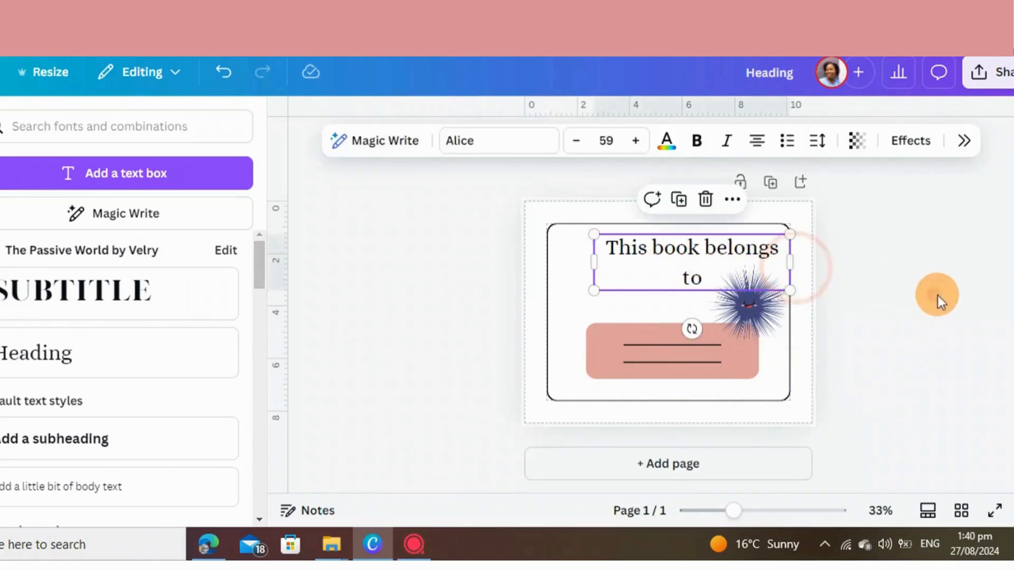
click(940, 301)
click(667, 290)
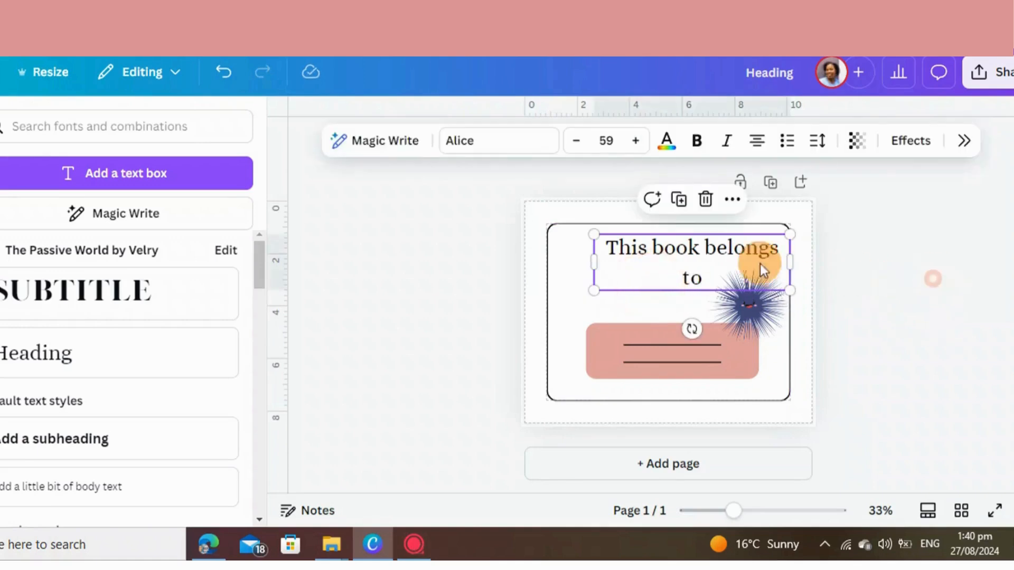
drag(673, 264, 639, 272)
Search the fonts for "children fonts" and apply Blueberry to the heading
click(491, 142)
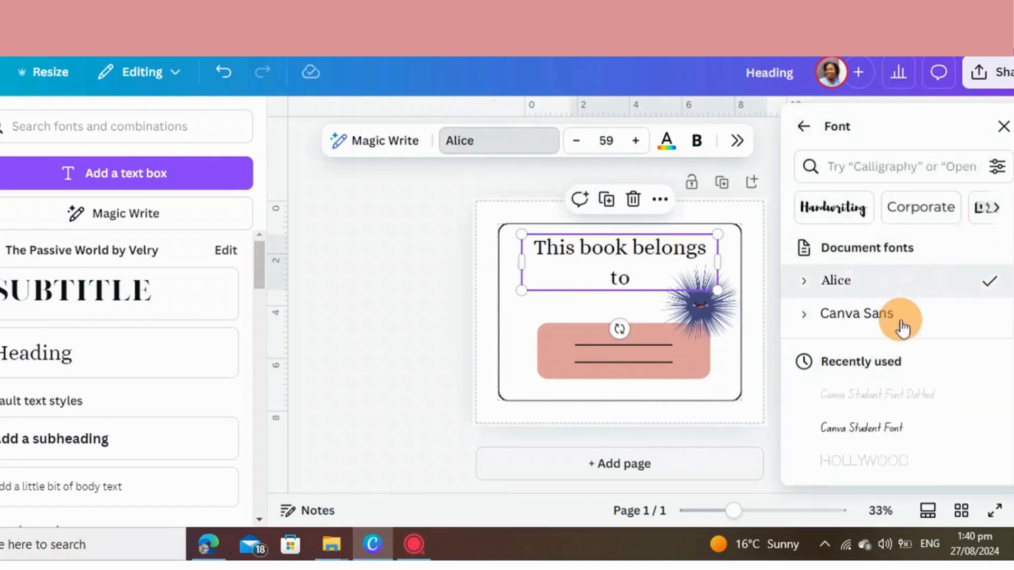
click(876, 161)
text(chil)
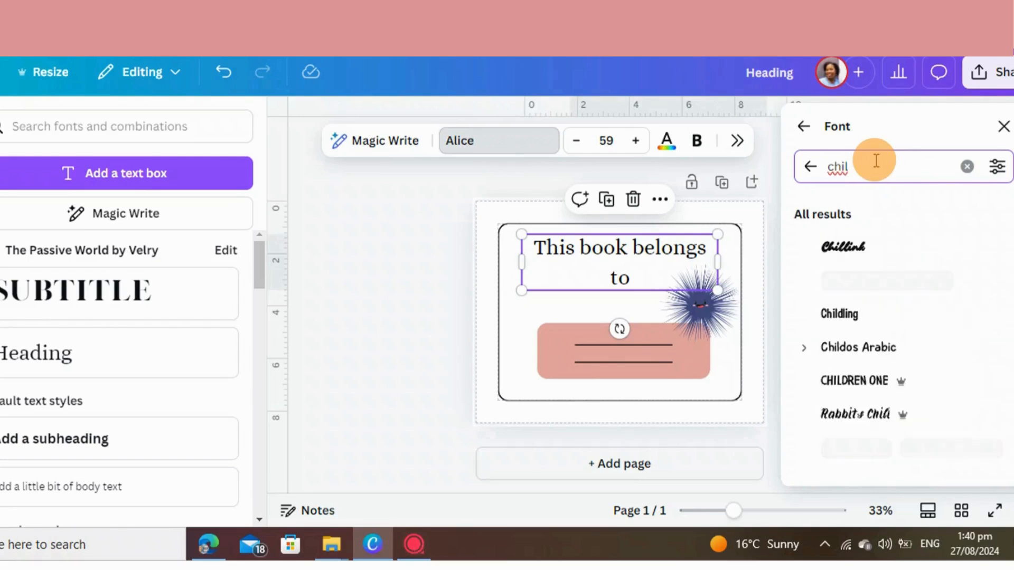
click(880, 333)
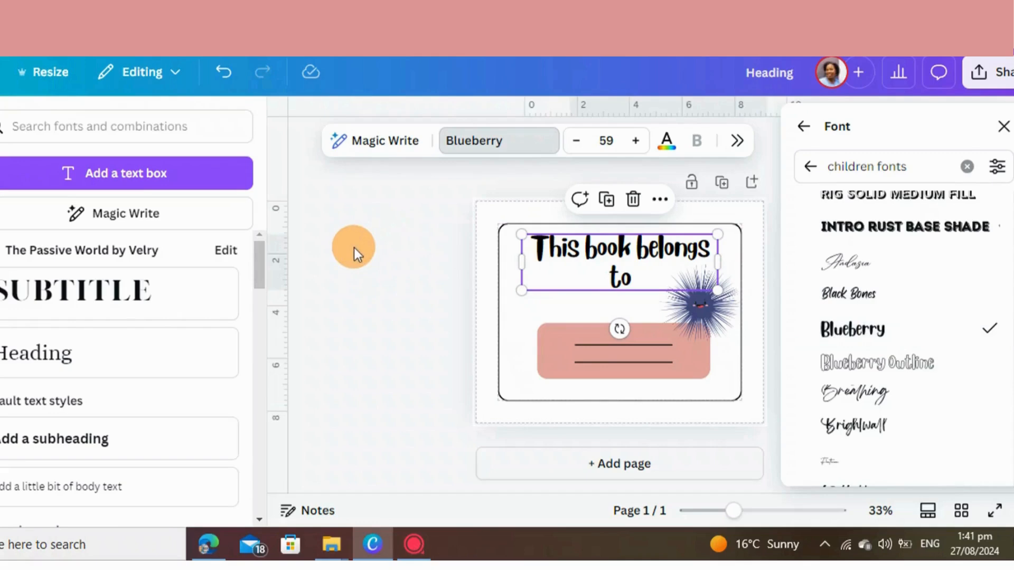
Duplicate the finished "This book belongs to" page to create a second page
click(354, 249)
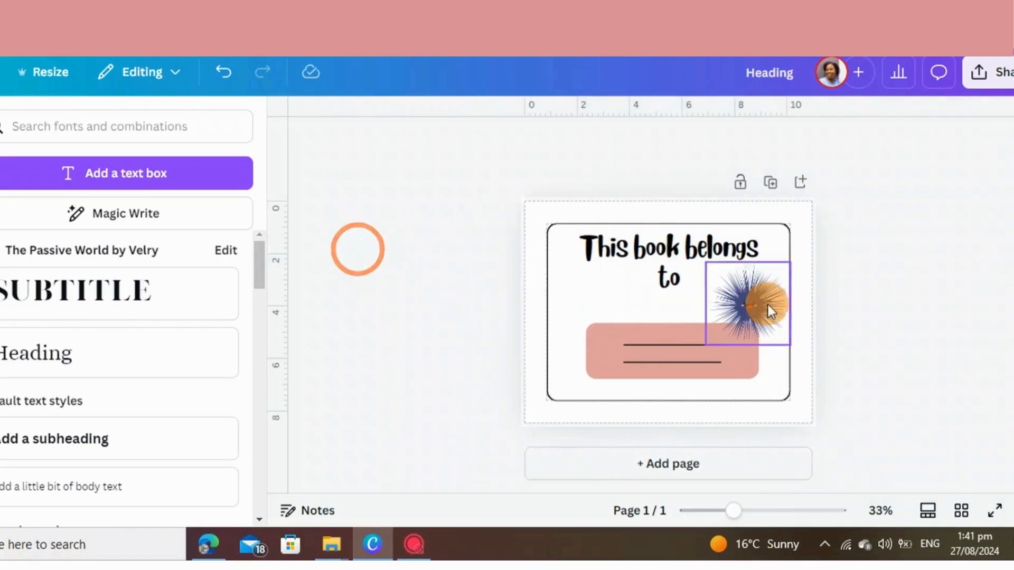
click(731, 271)
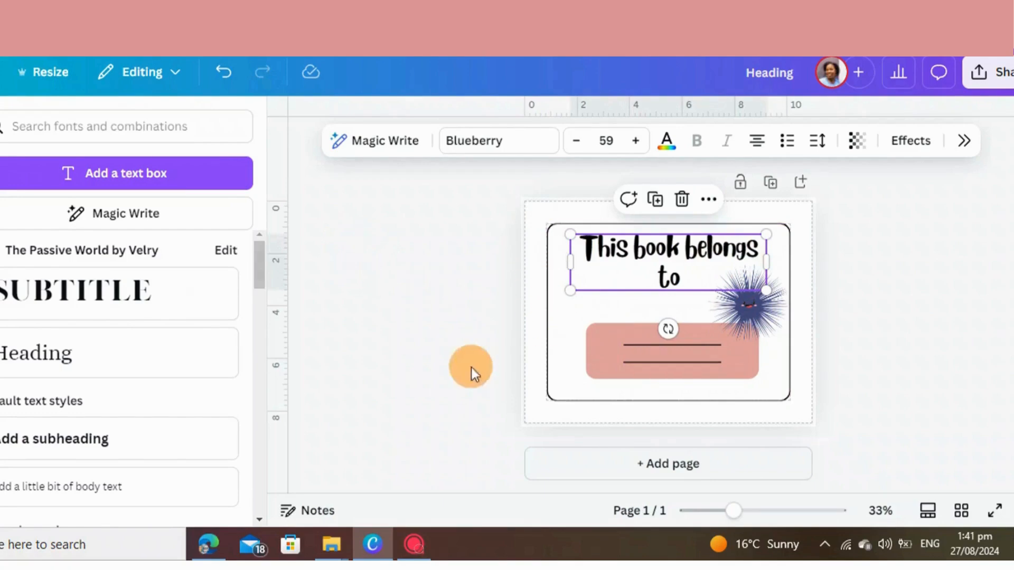
click(771, 183)
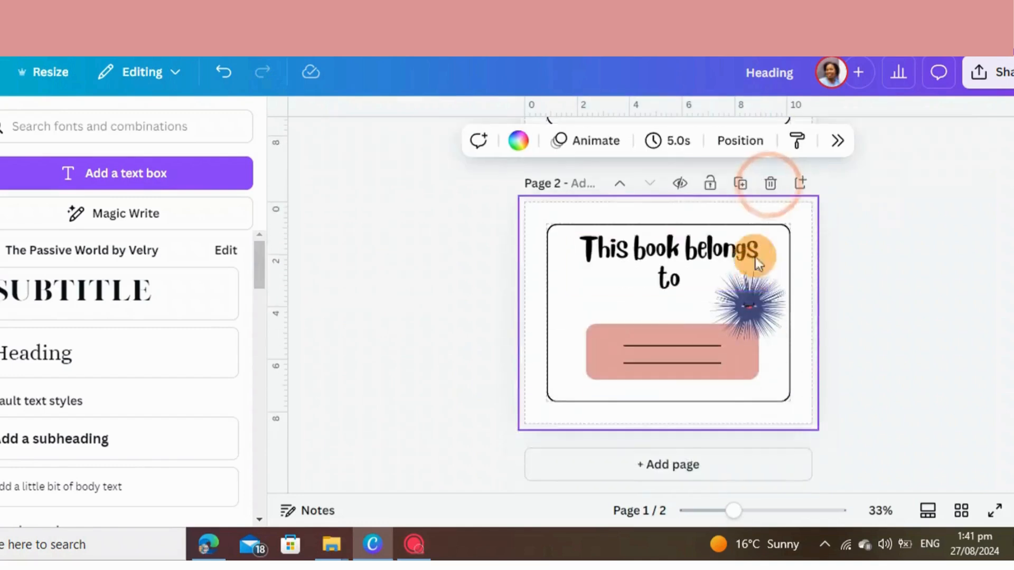
Remove the heading, sea urchin, pink rectangle and both lines from page 2, keeping only the rounded frame
drag(742, 271, 417, 280)
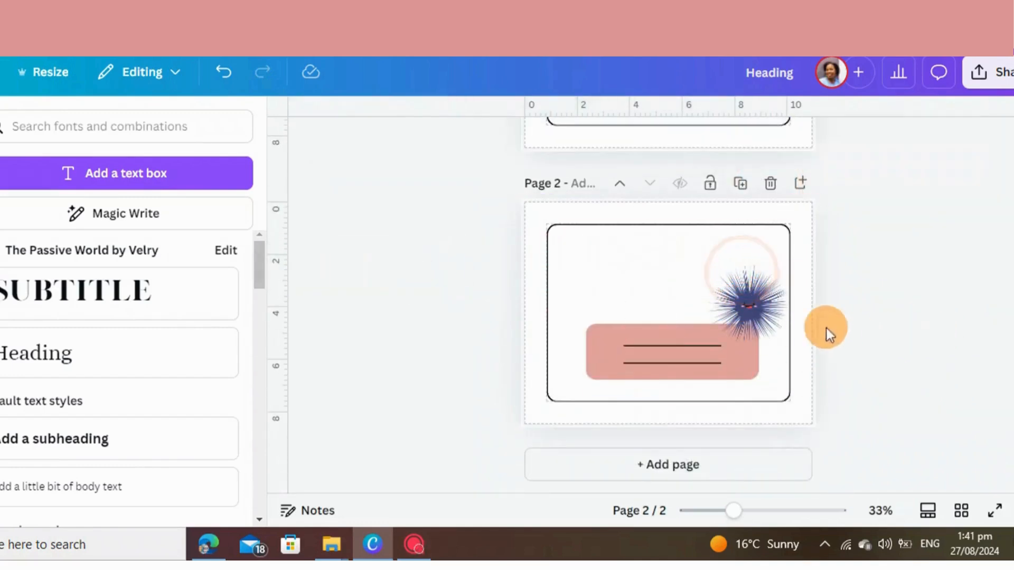
drag(751, 309, 984, 309)
drag(742, 350, 355, 371)
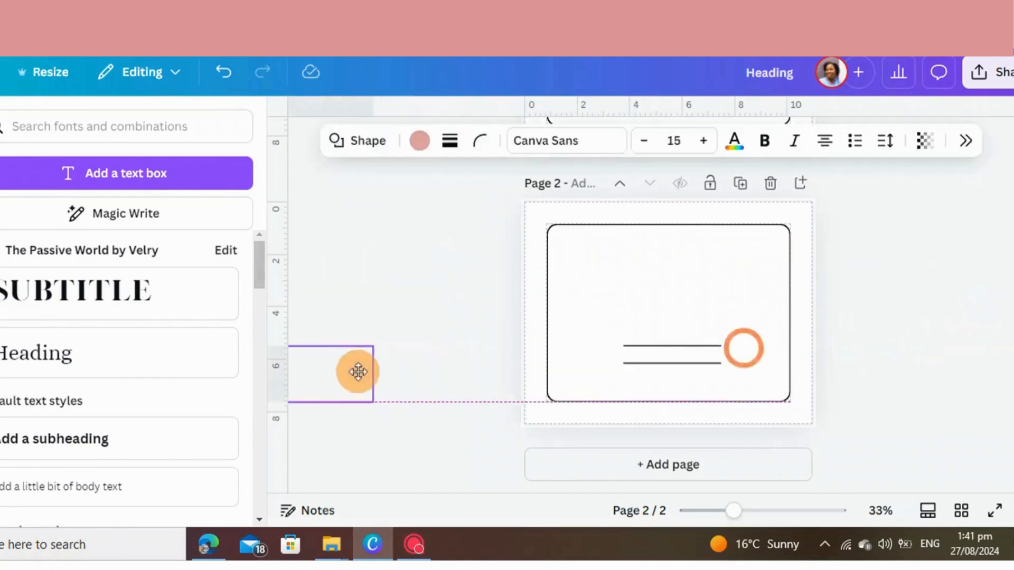
click(710, 364)
drag(647, 362, 380, 359)
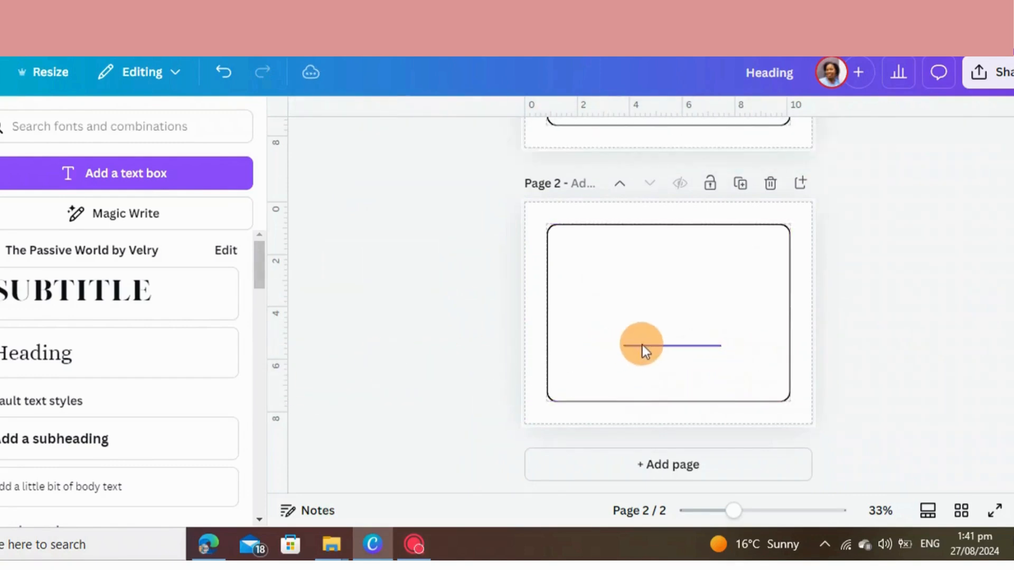
drag(643, 347, 364, 319)
click(680, 331)
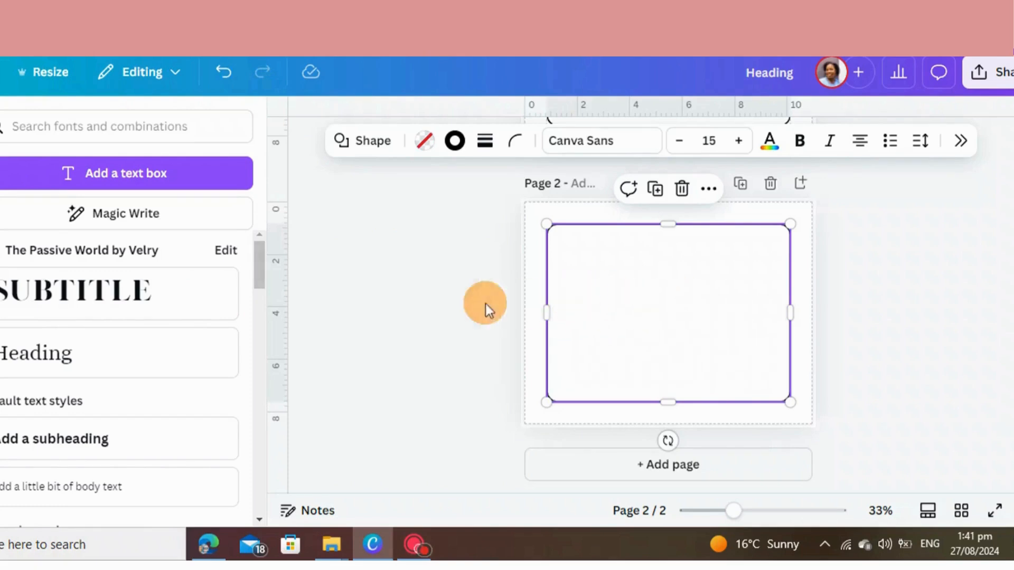
Duplicate the page 1 heading and move the copy to the top of the frame on page 2
scroll(638, 262, up, 5)
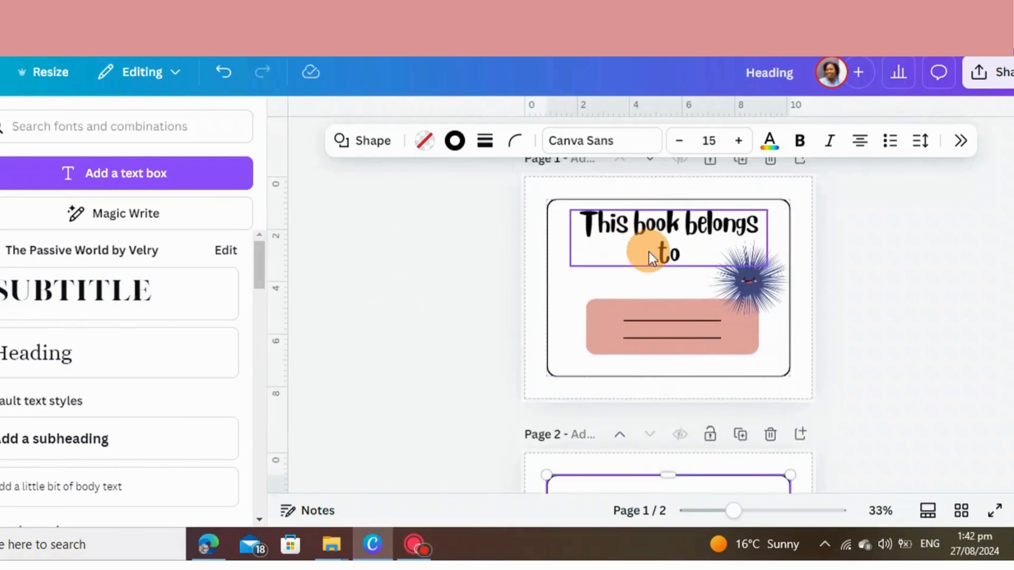
click(648, 252)
click(659, 180)
drag(649, 275, 641, 418)
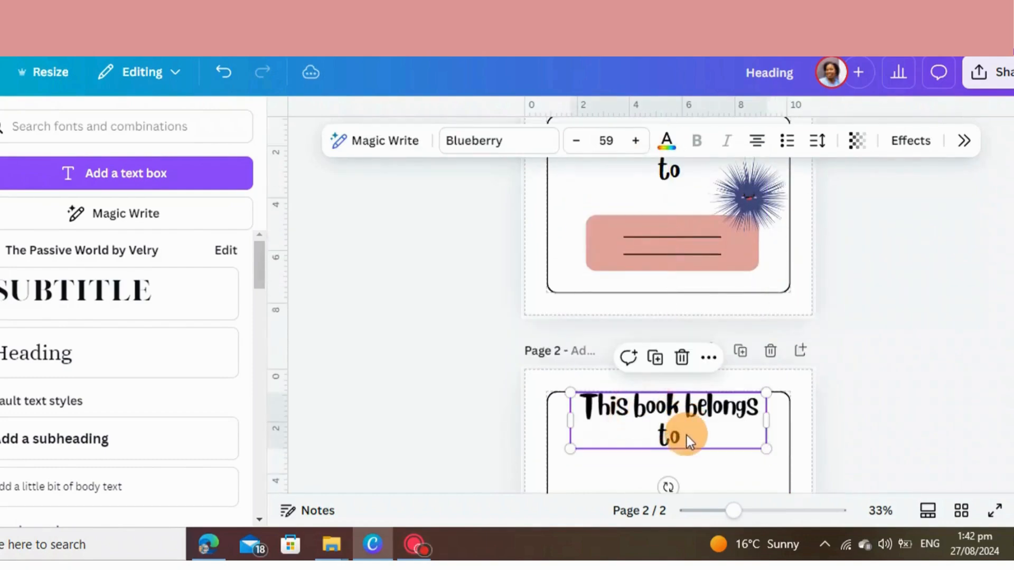
Replace the page 2 heading text with "find and connect"
double_click(688, 440)
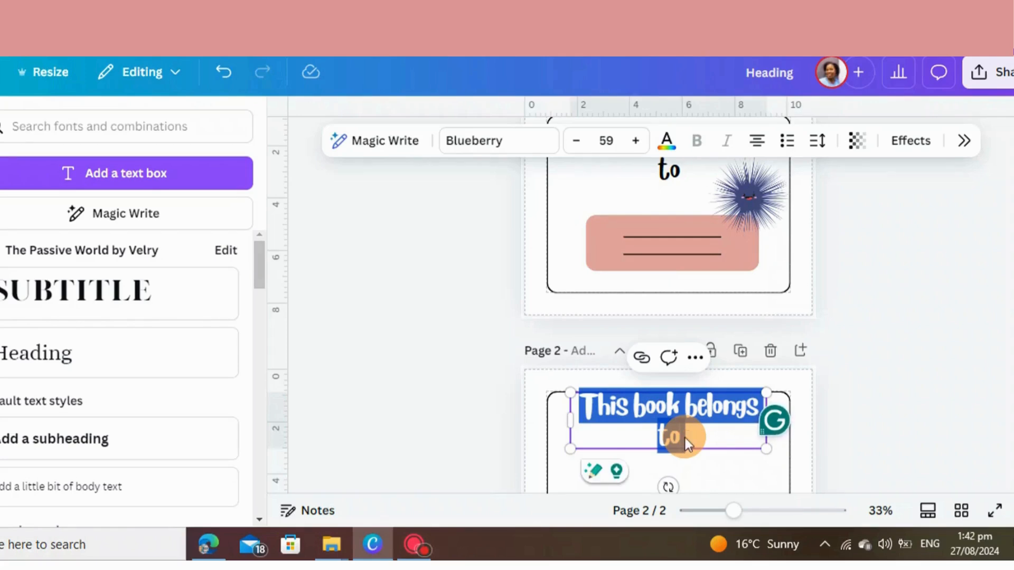
text(find s)
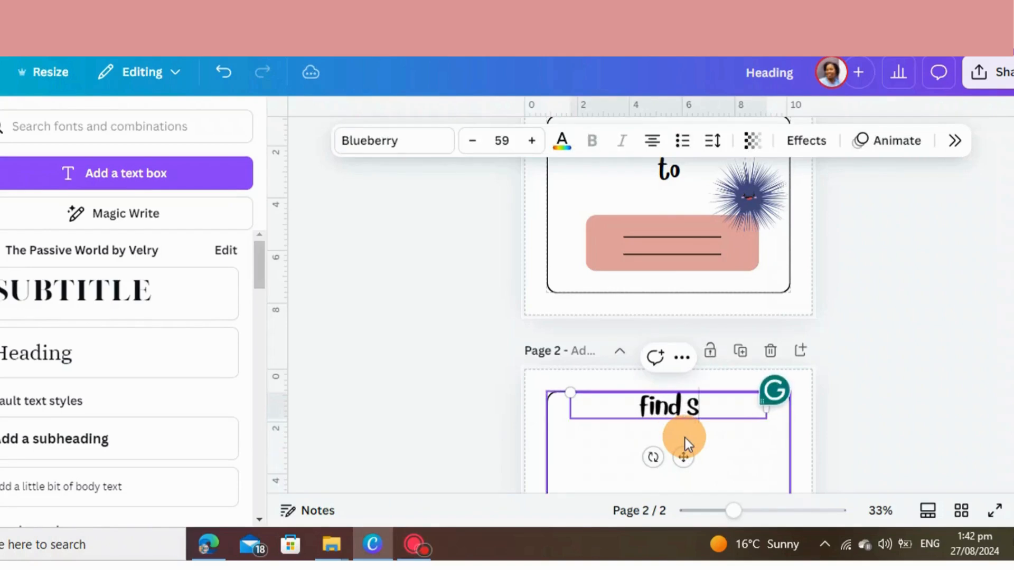
key(BackSpace)
text(and co)
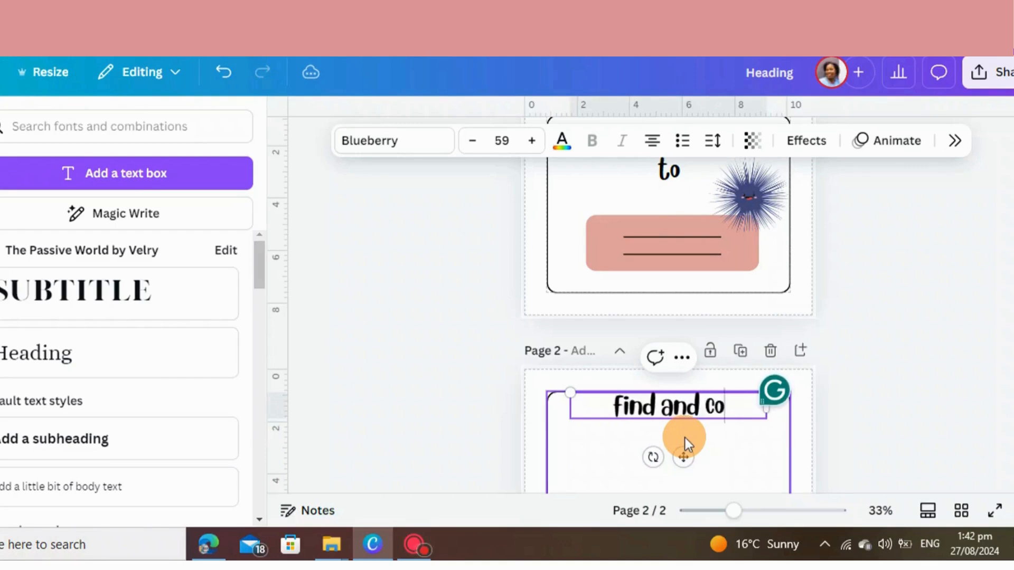
text(nnect)
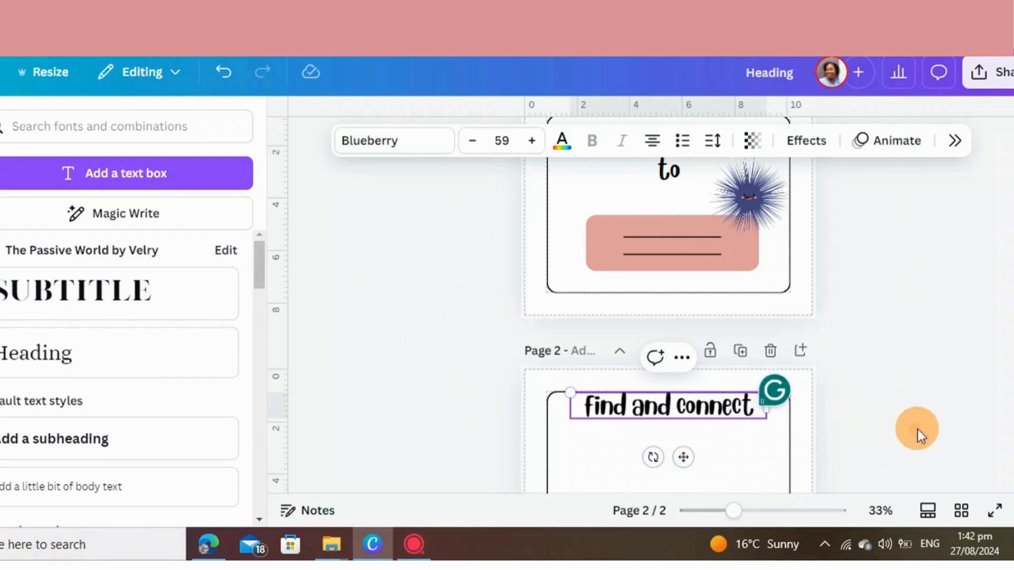
click(917, 429)
Add the recently used sea urchin graphic to page 2, shrink it and place it at the frame's upper left, below the heading
scroll(713, 415, down, 2)
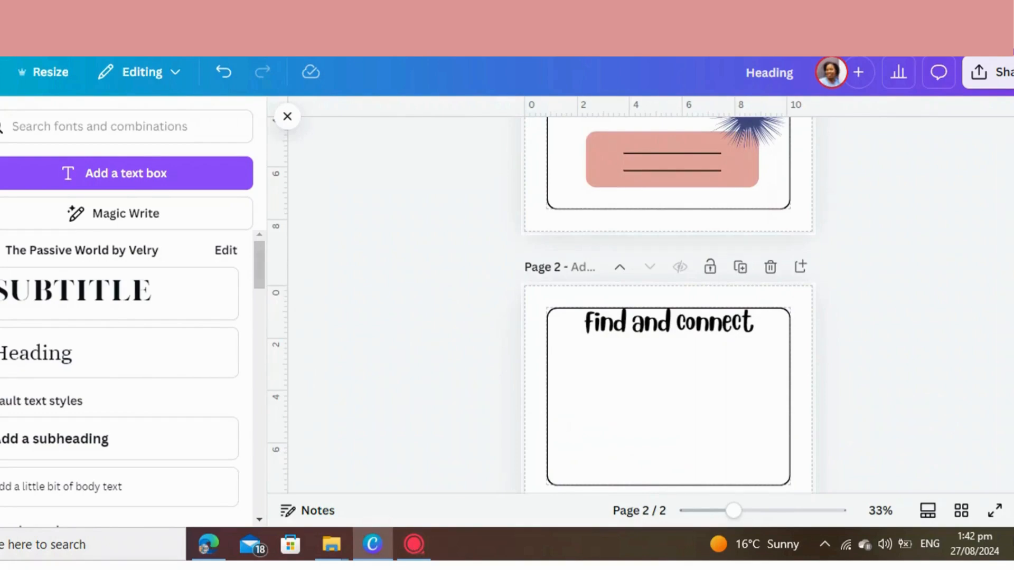
click(0, 176)
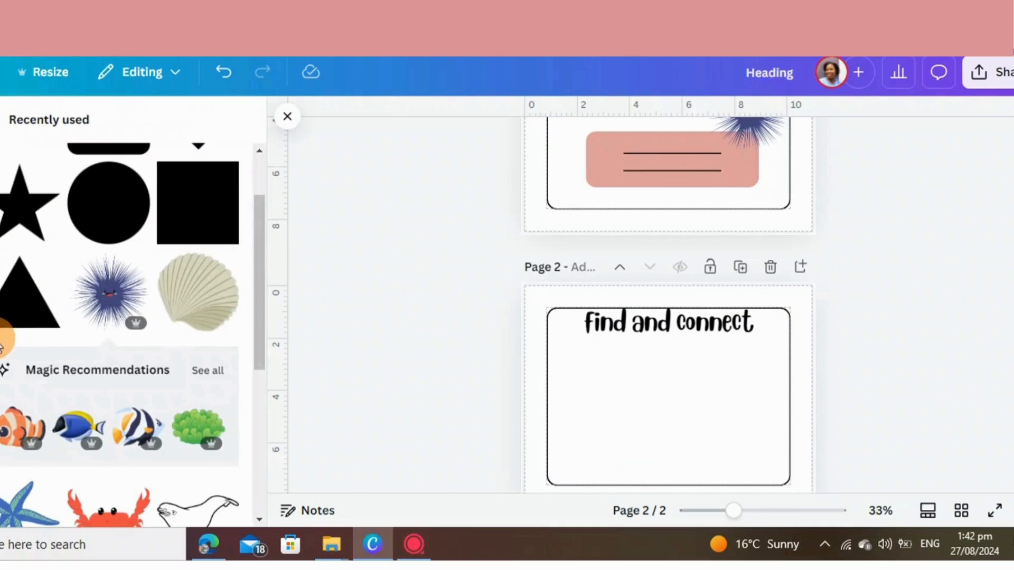
scroll(2, 343, down, 2)
click(105, 225)
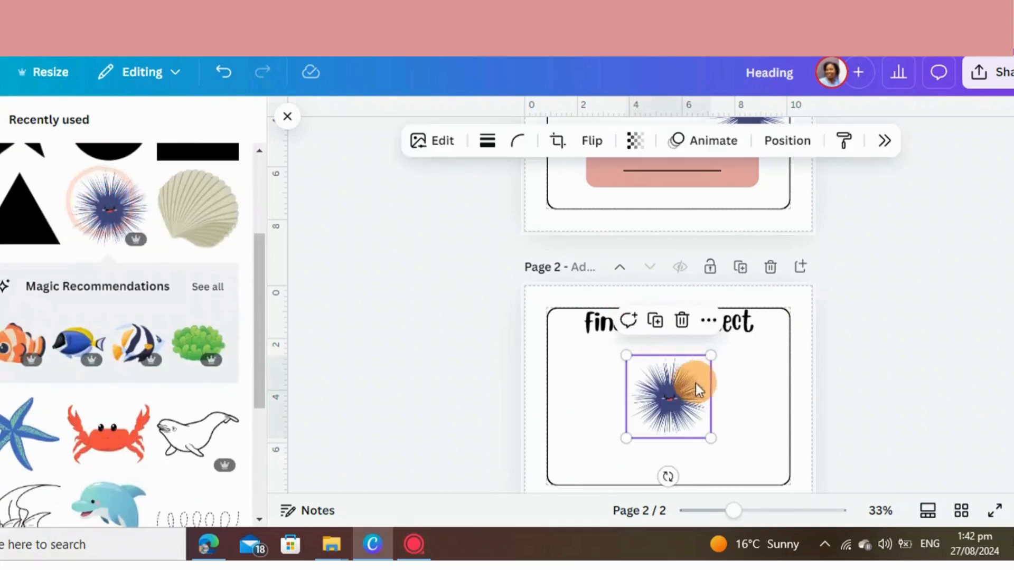
mouse_move(695, 384)
mouse_down()
mouse_move(711, 361)
mouse_move(685, 389)
mouse_up()
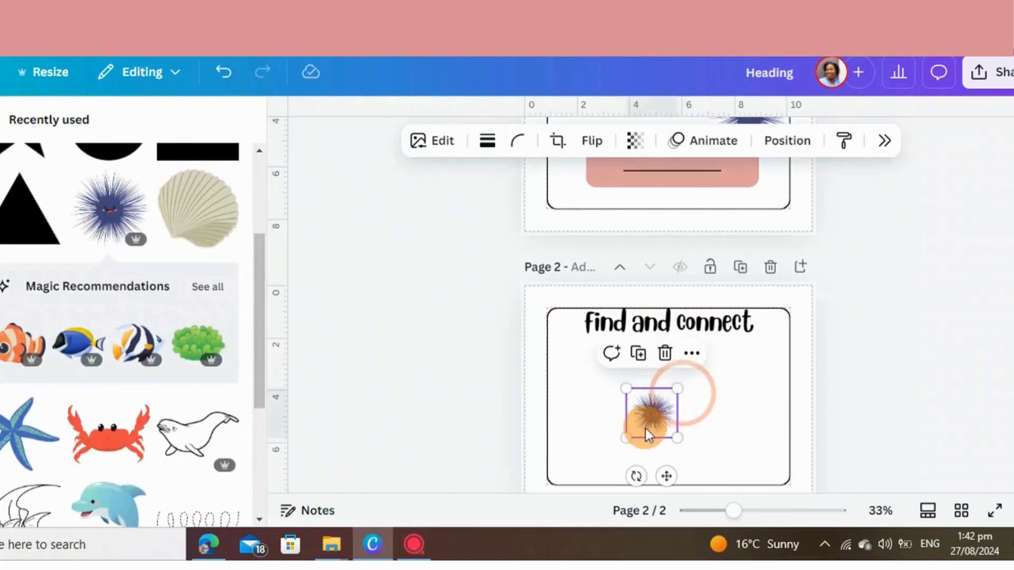
drag(643, 427, 577, 388)
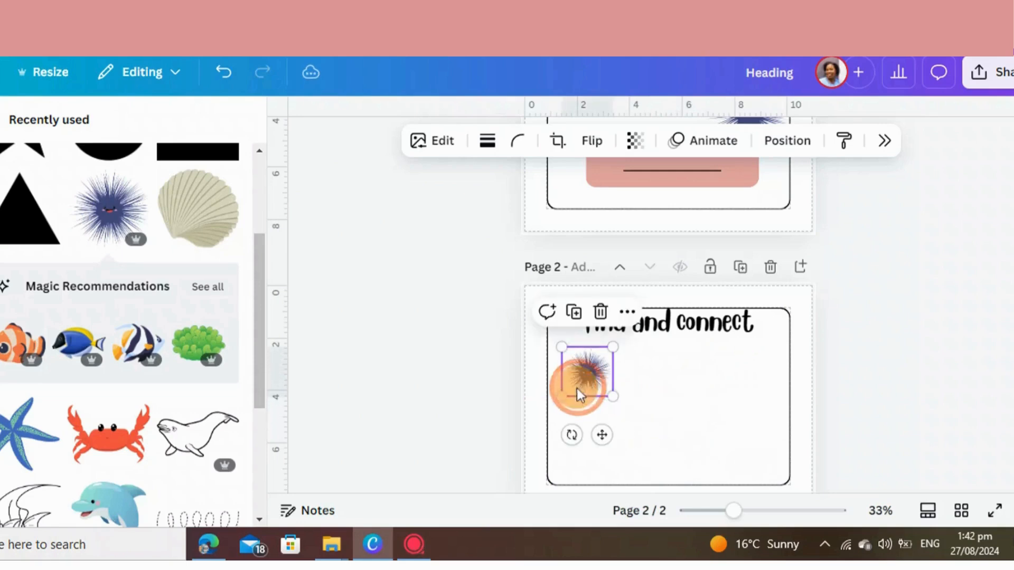
Move the sea urchin to the frame's lower left corner, duplicate it and place the copy in the lower right corner
scroll(585, 373, down, 2)
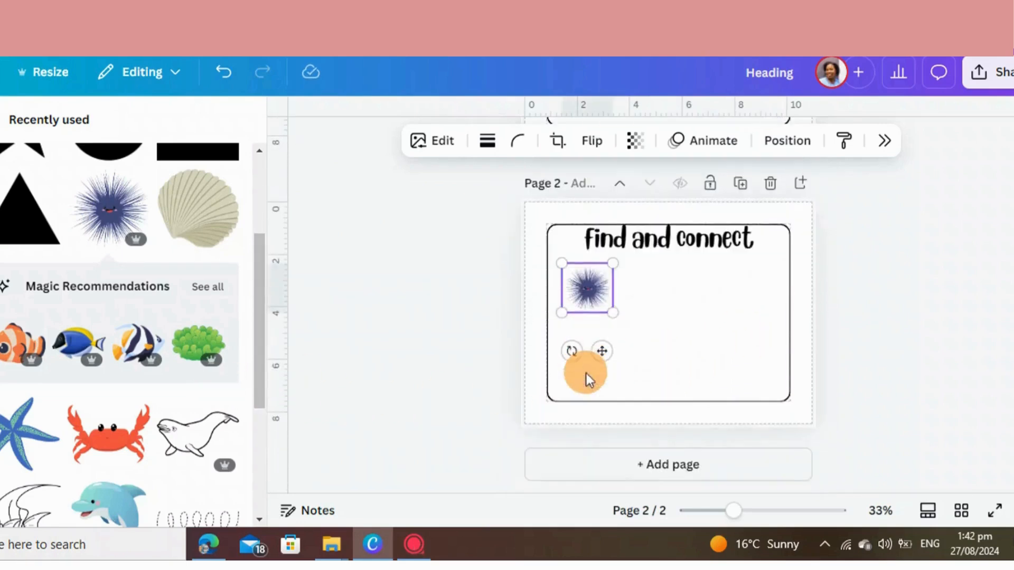
drag(588, 281, 589, 365)
click(579, 308)
drag(591, 400, 748, 377)
Add the blue starfish graphic to page 2 and reduce its size
click(29, 430)
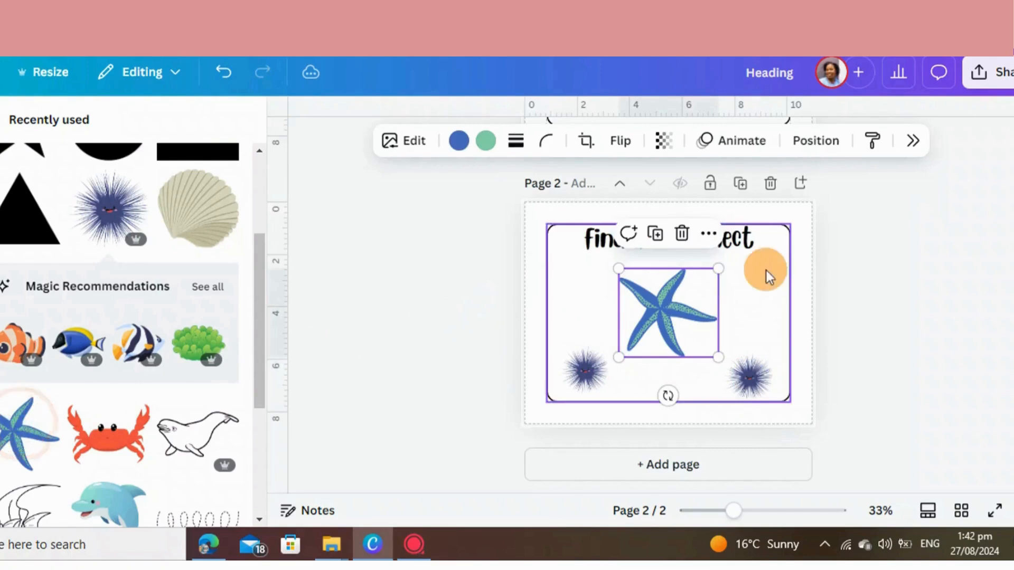
drag(718, 267, 595, 301)
Flip the left blue fish horizontally so that it faces the fish on the right
click(660, 141)
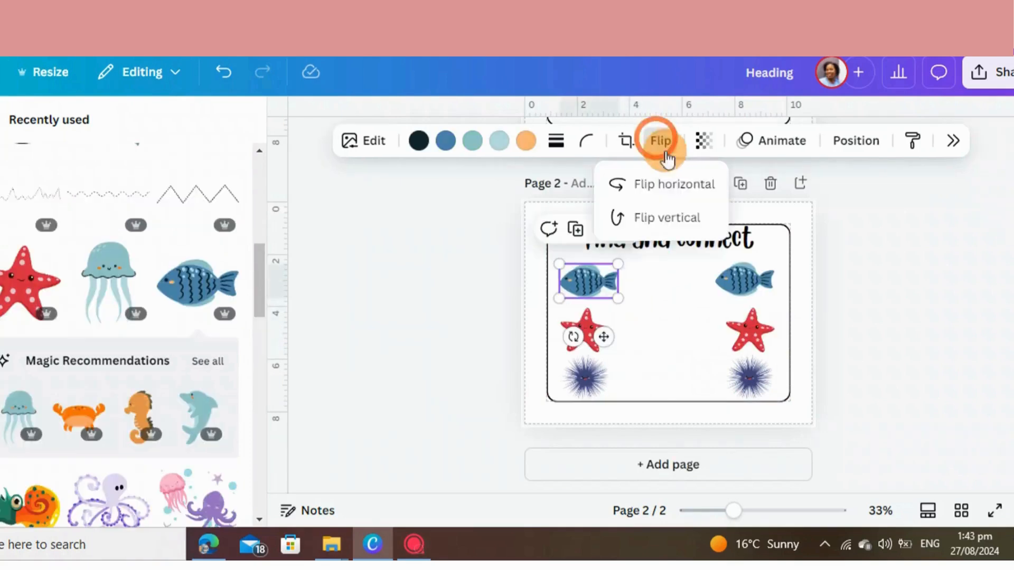
click(660, 186)
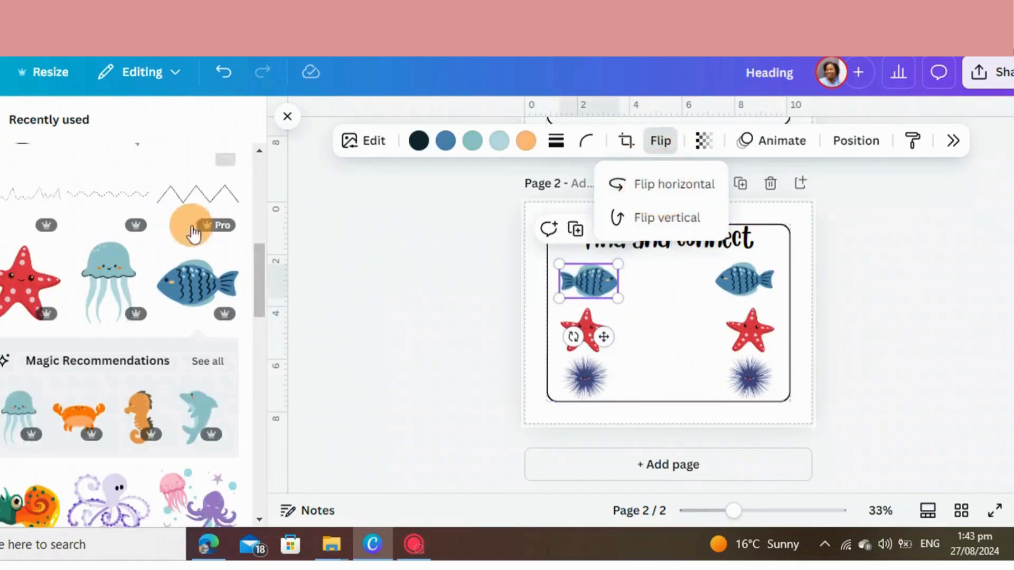
Search the elements for "zig zag line", browse all matching graphics and add a dashed wavy line to page 2
click(4, 118)
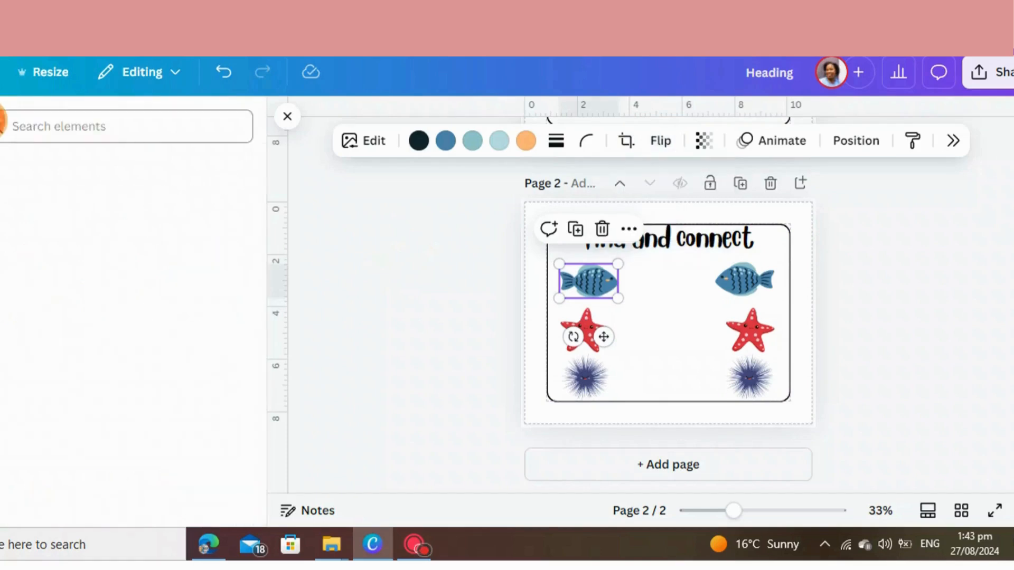
click(121, 127)
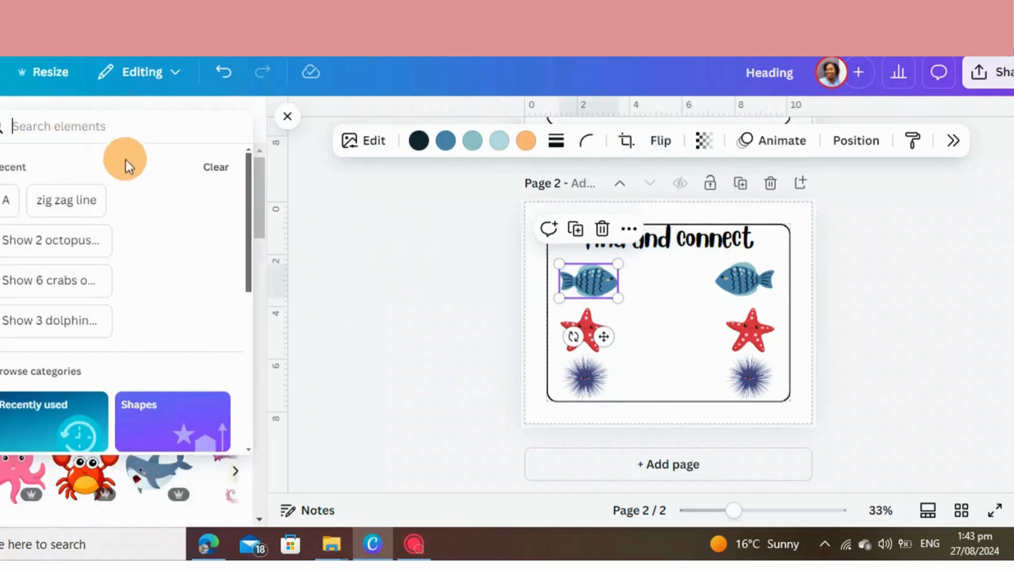
click(46, 204)
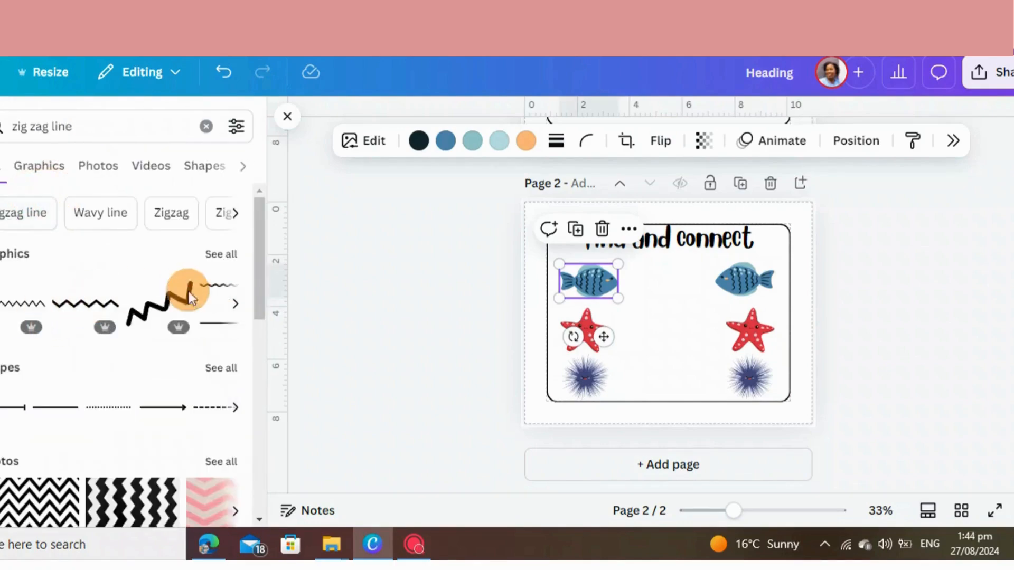
click(226, 264)
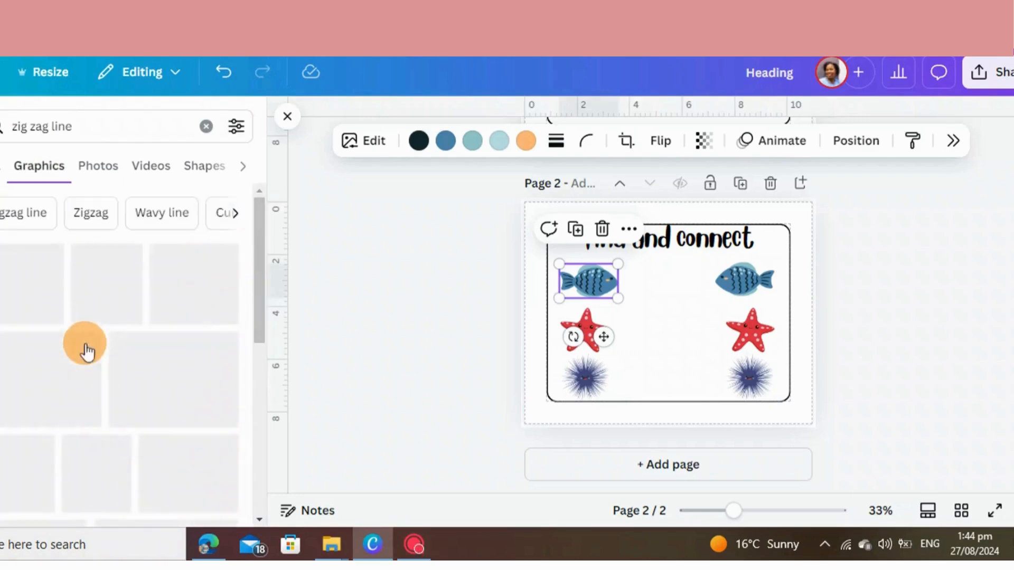
scroll(121, 425, down, 3)
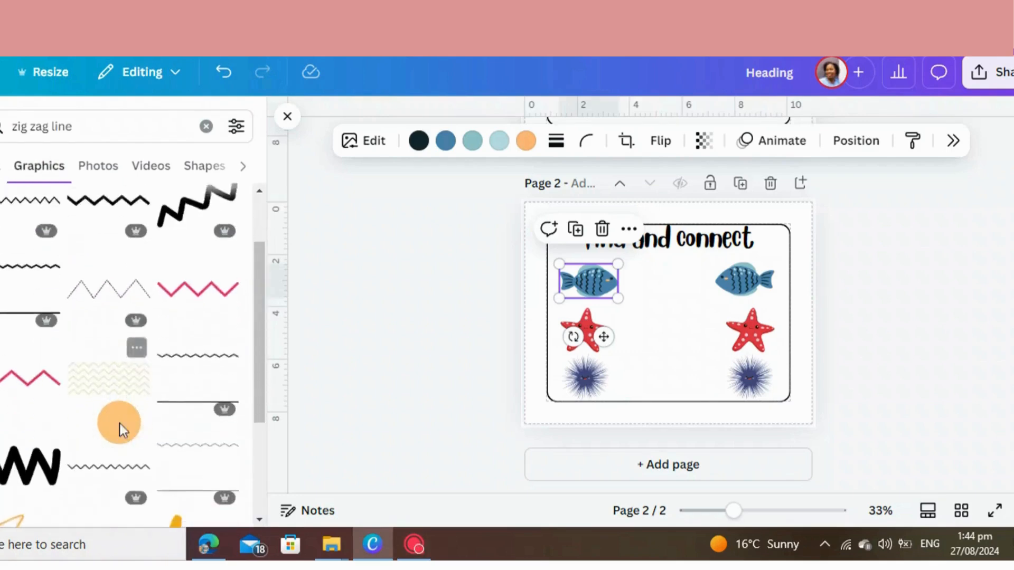
scroll(151, 415, down, 8)
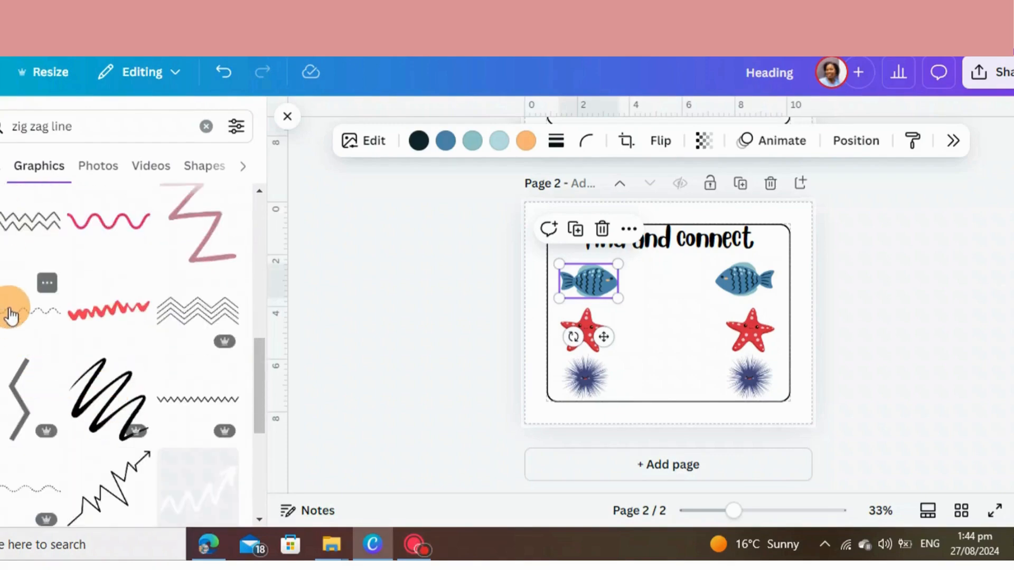
click(11, 316)
Add the dotted zigzag line with an arrowhead and position it between the two fish
scroll(118, 362, down, 5)
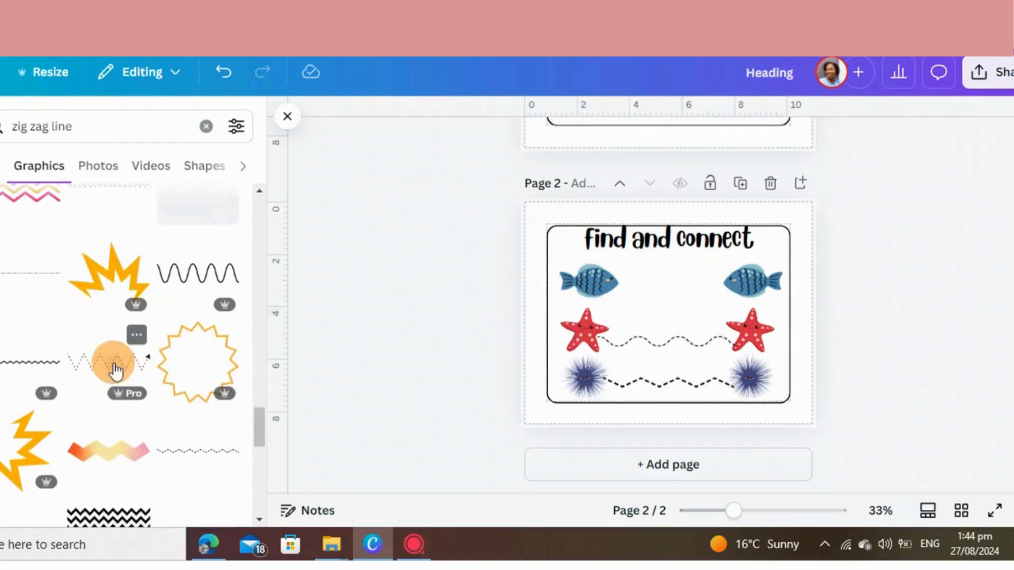
click(113, 362)
drag(666, 321, 667, 292)
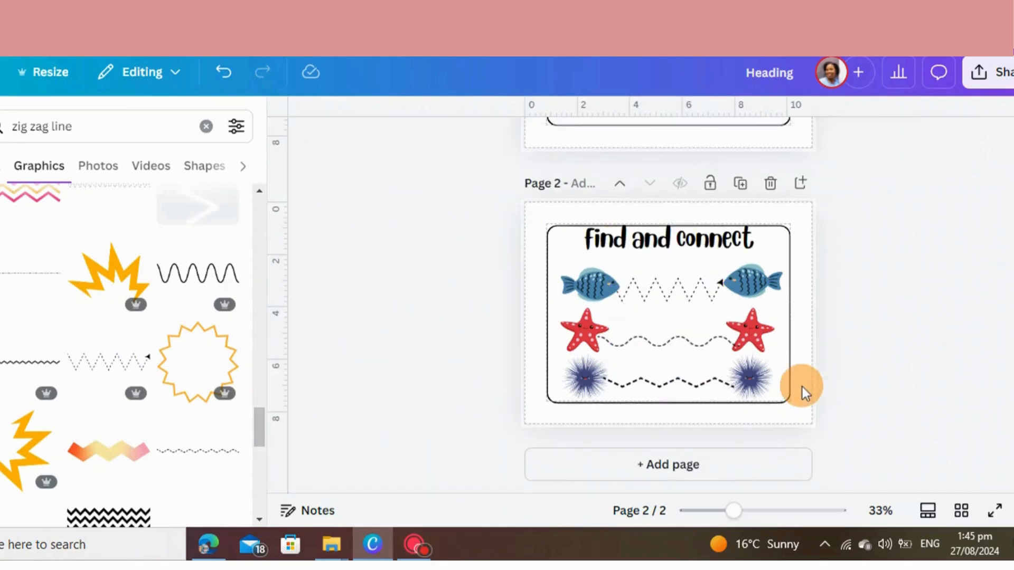
Add a blank third page and place a copy of the "find and connect" heading at its top
scroll(835, 381, down, 1)
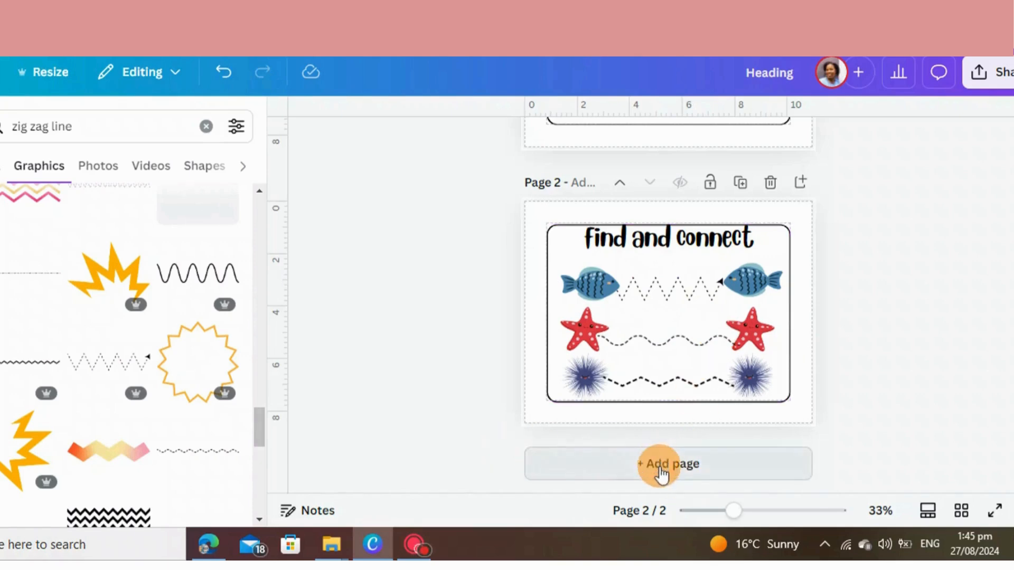
click(685, 472)
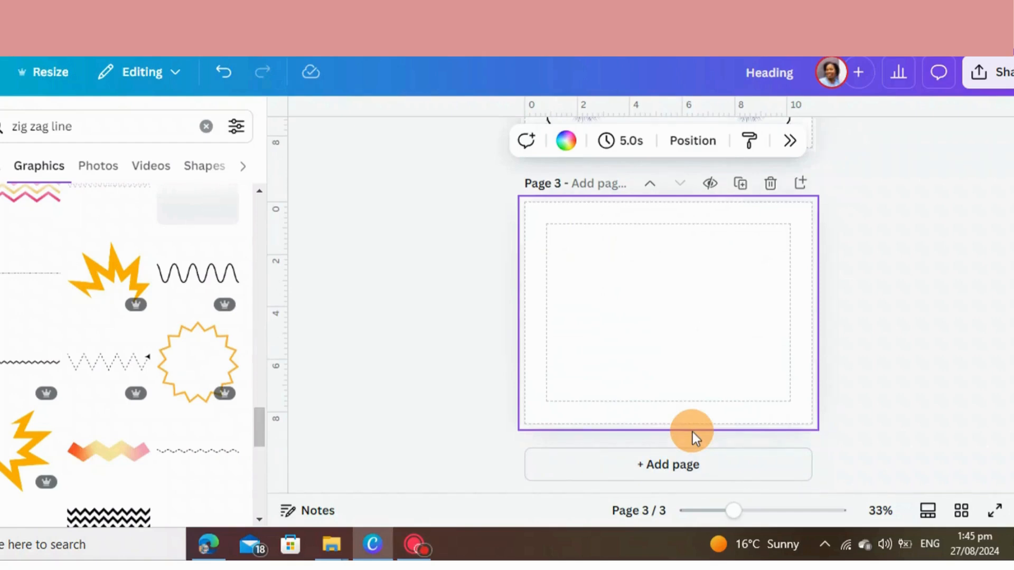
scroll(644, 287, up, 4)
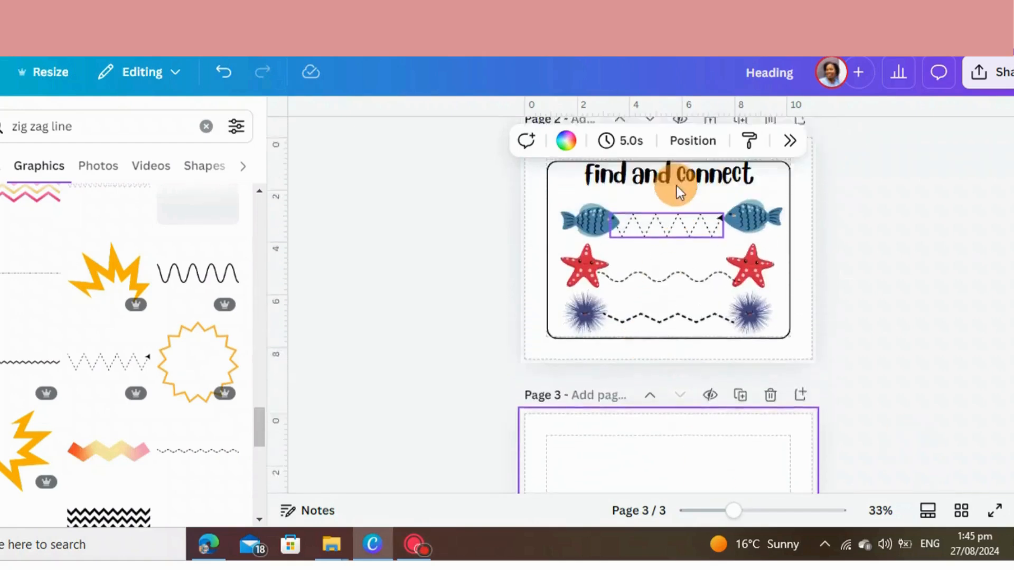
click(676, 186)
click(679, 212)
click(658, 168)
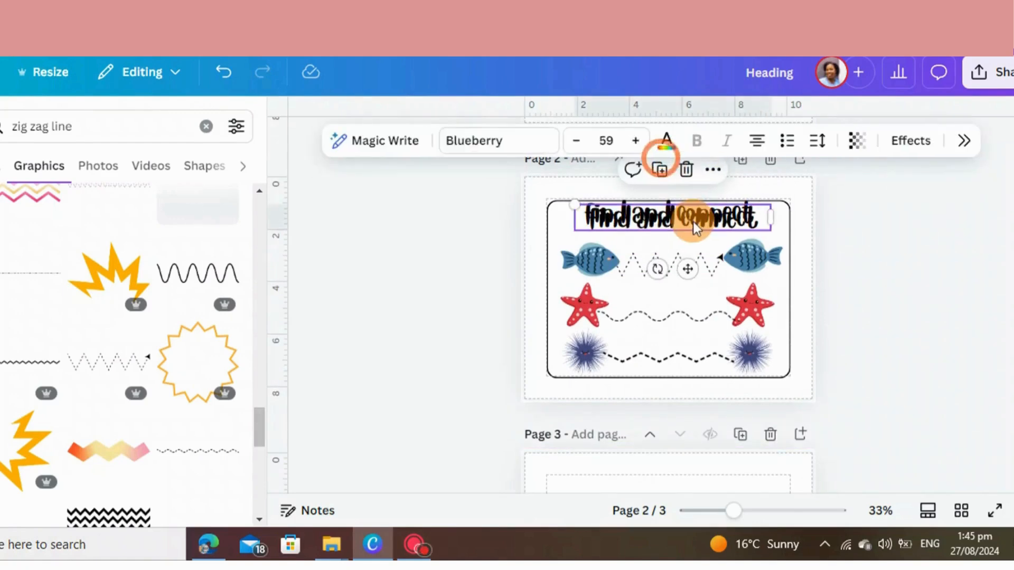
drag(693, 221, 671, 486)
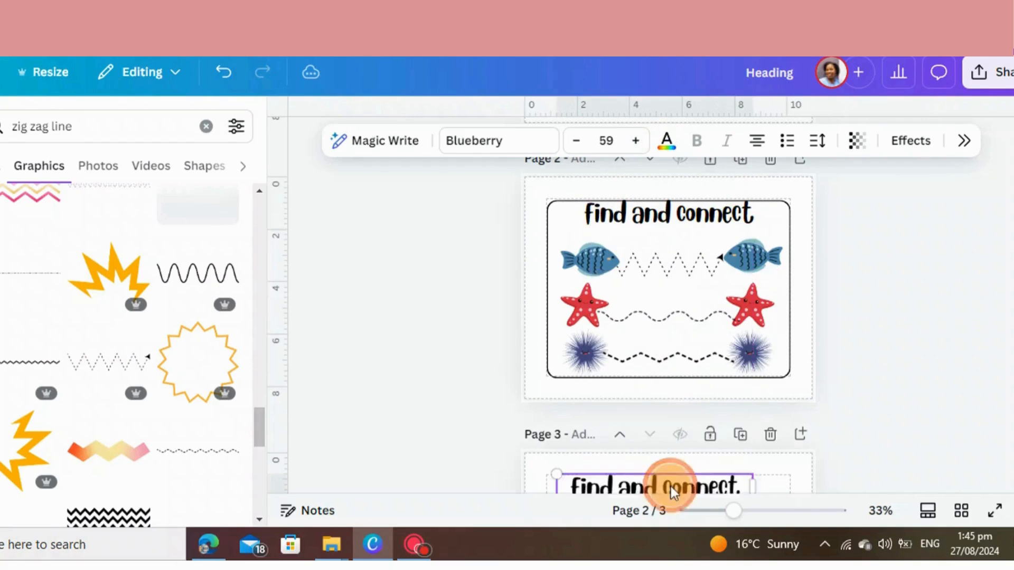
Copy the rounded frame from page 2 onto page 3 and center the "find and connect" heading inside its upper edge
scroll(671, 486, down, 1)
drag(680, 414, 701, 424)
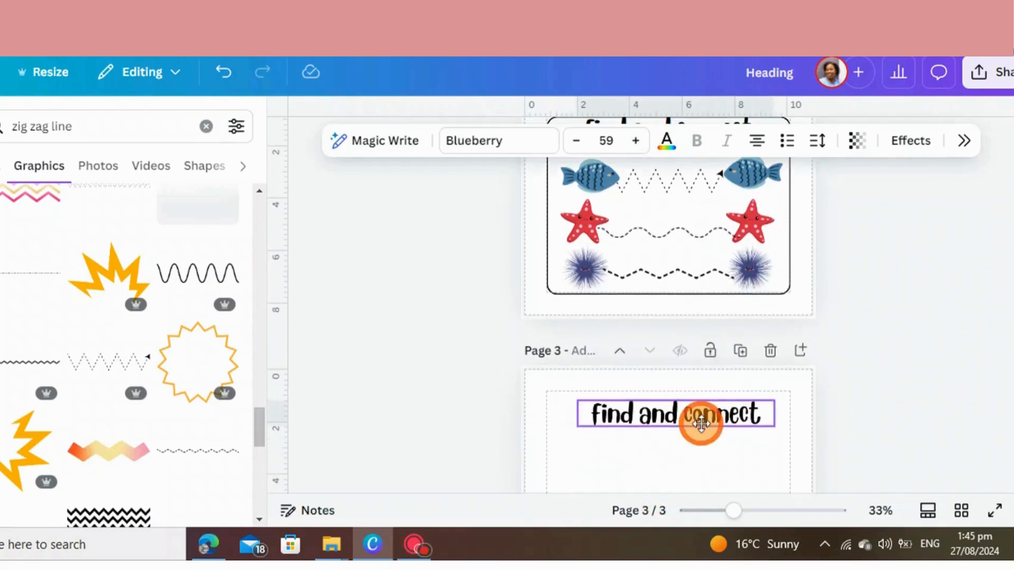
click(686, 290)
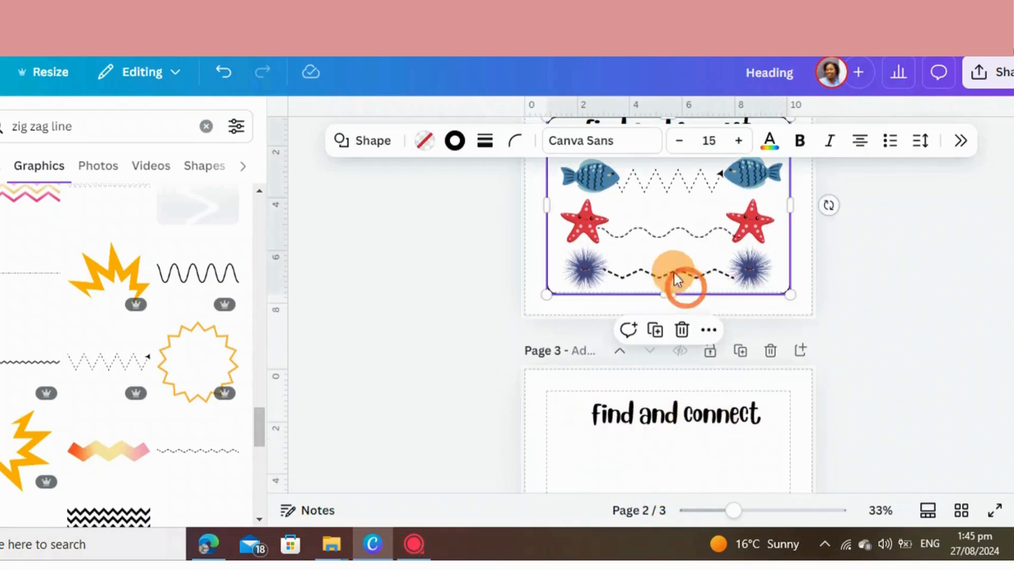
click(655, 331)
drag(681, 293, 697, 278)
scroll(697, 278, down, 3)
click(652, 244)
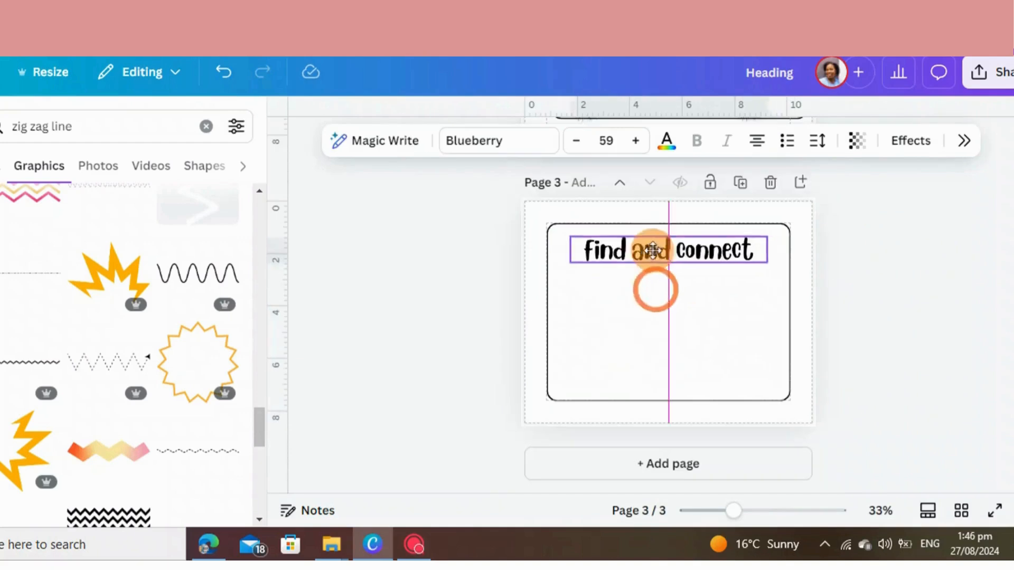
Replace the page 3 heading text with "Shadow matching"
click(755, 246)
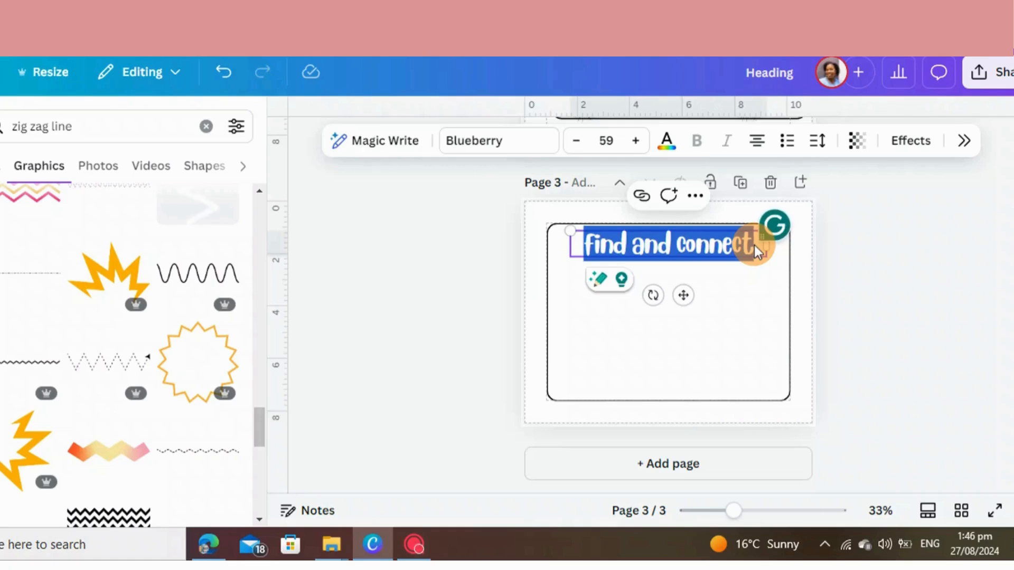
text(Sha)
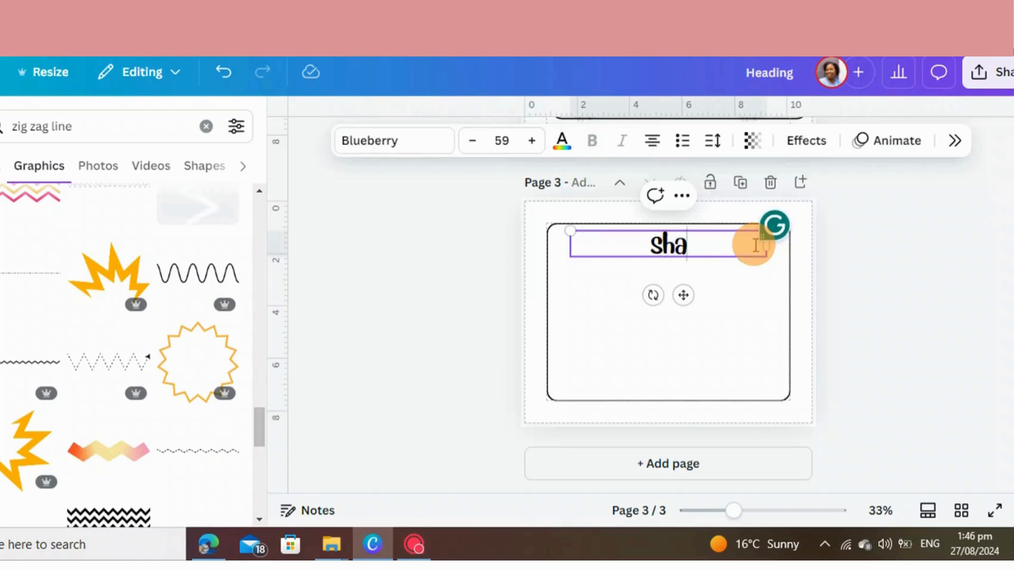
text(dow matchi)
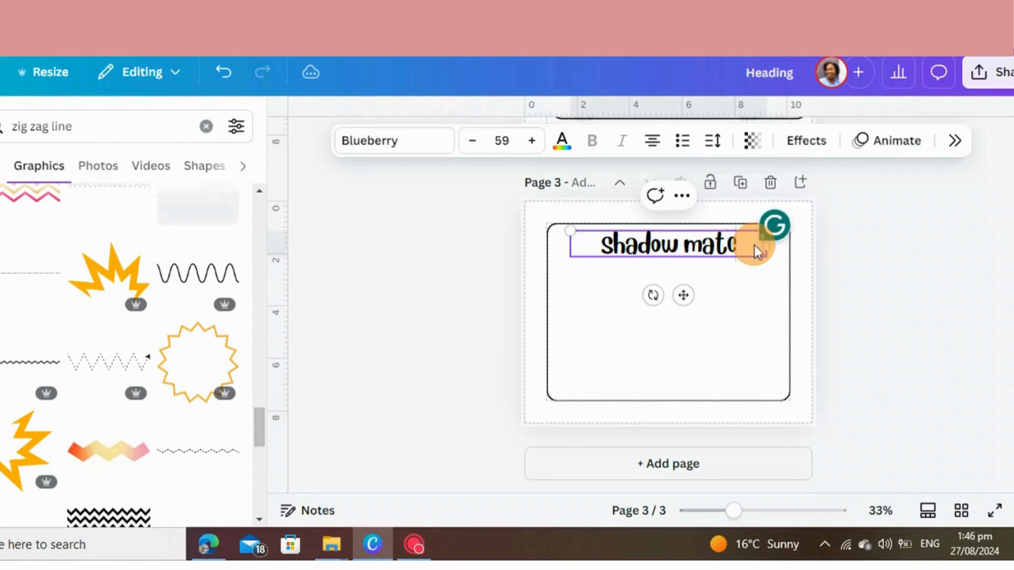
text(ng)
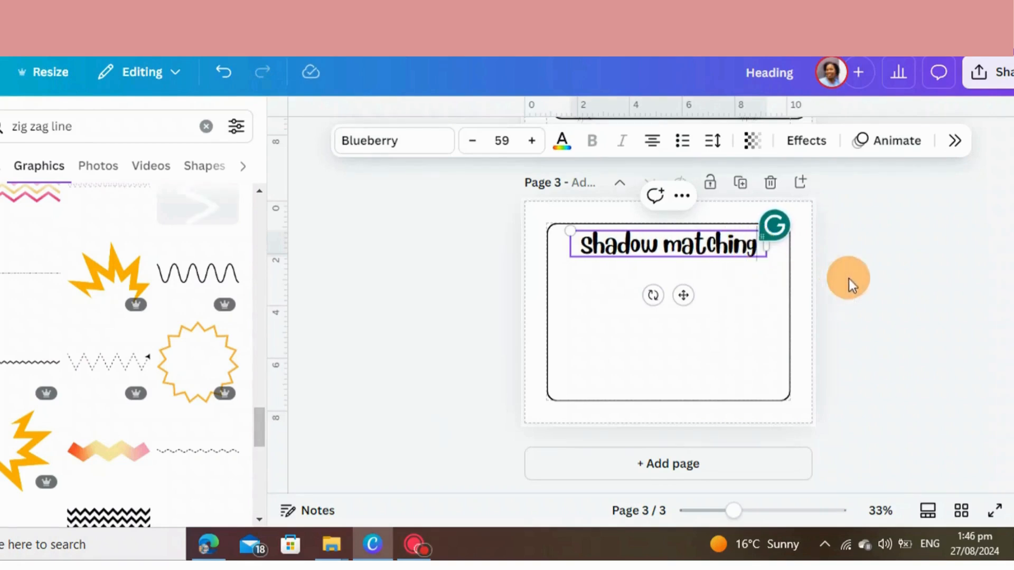
click(861, 279)
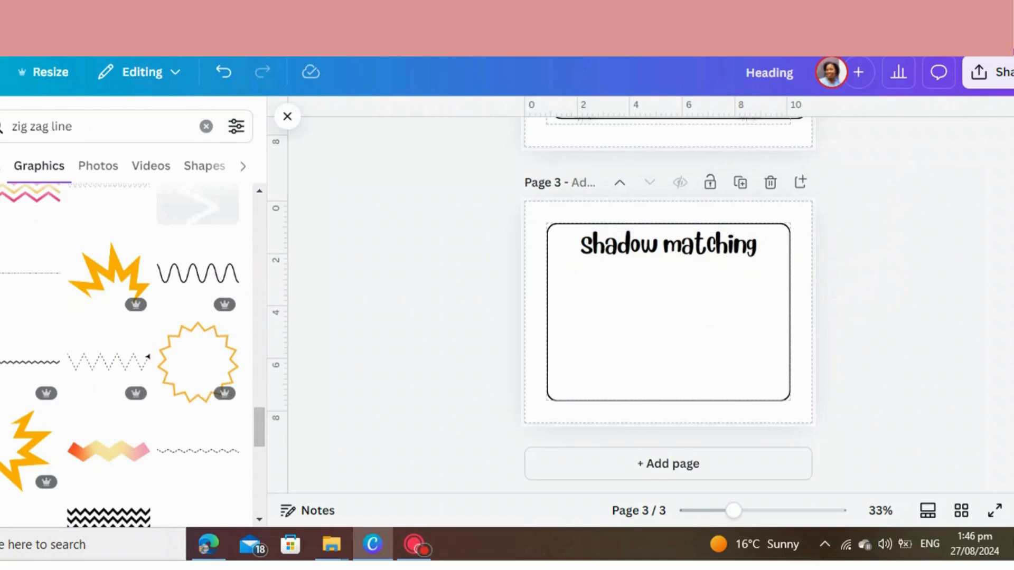
Clear the "zig zag line" element search and show all Magic Recommendations within the recently used elements
scroll(101, 269, up, 10)
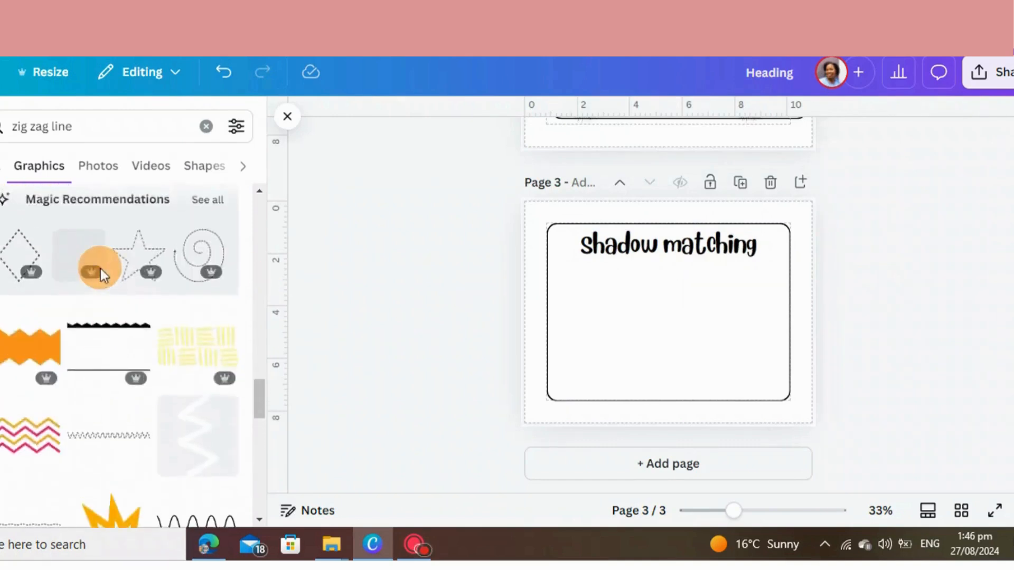
scroll(132, 301, up, 5)
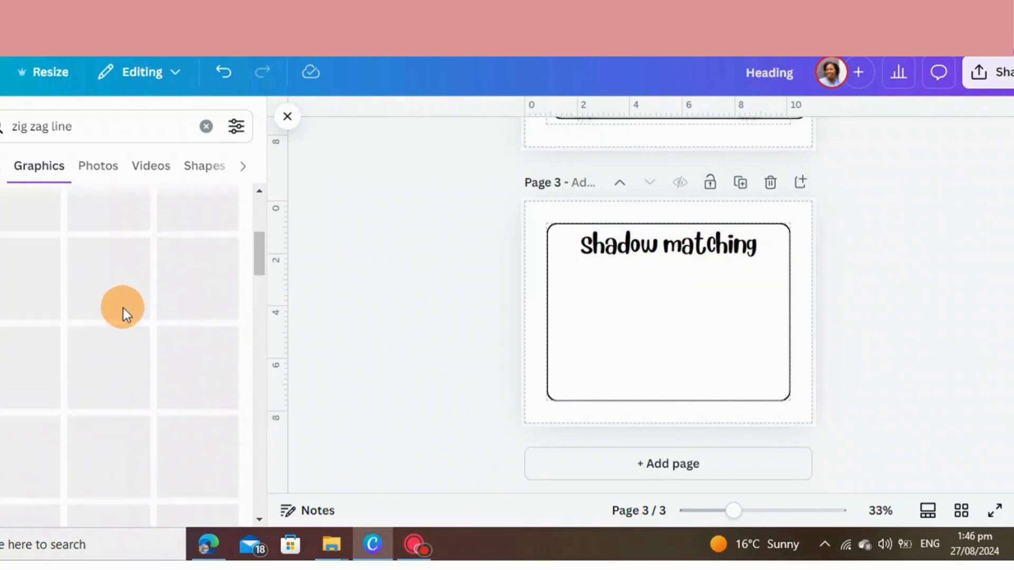
click(1, 182)
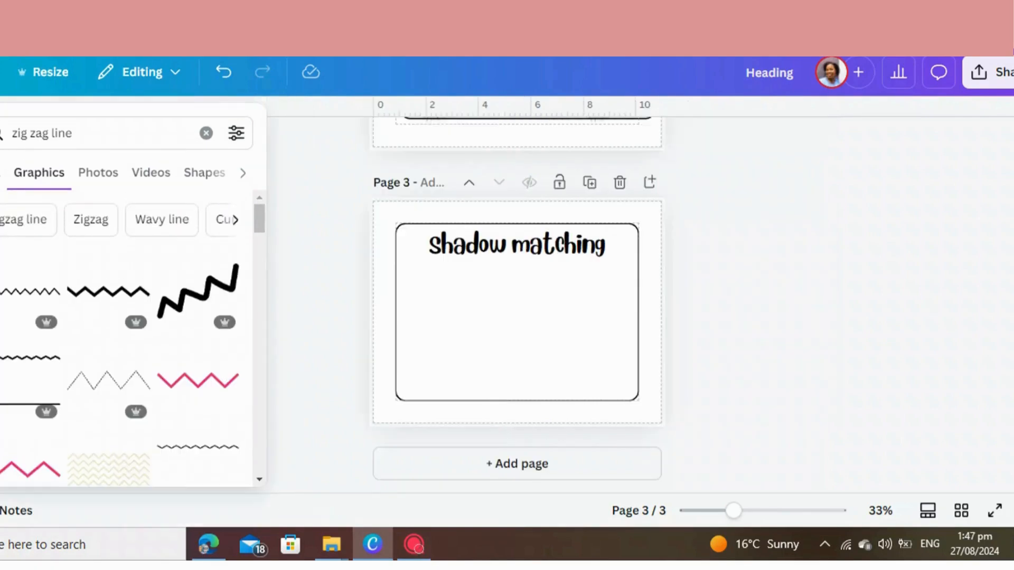
click(206, 132)
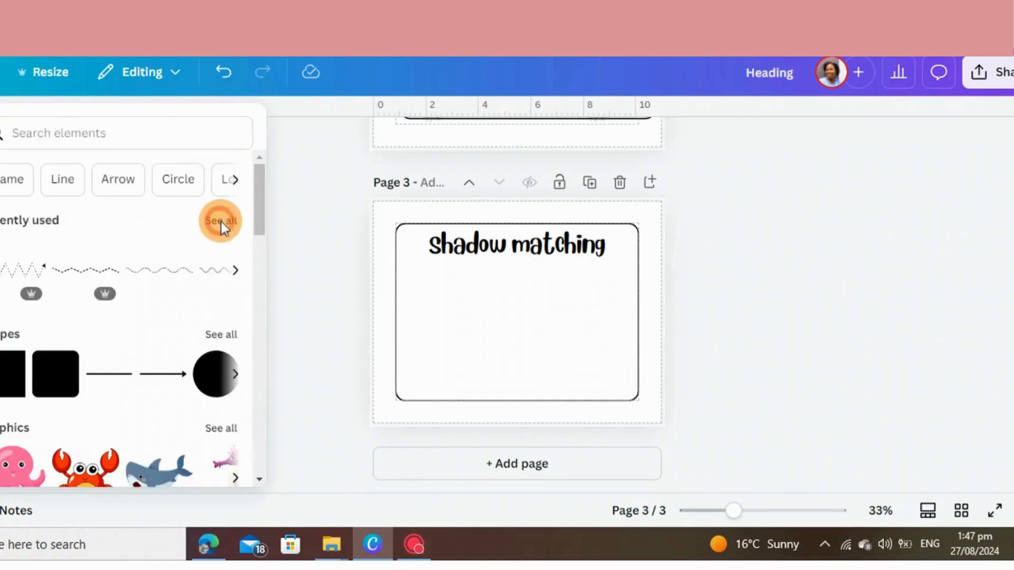
click(221, 221)
scroll(141, 365, down, 5)
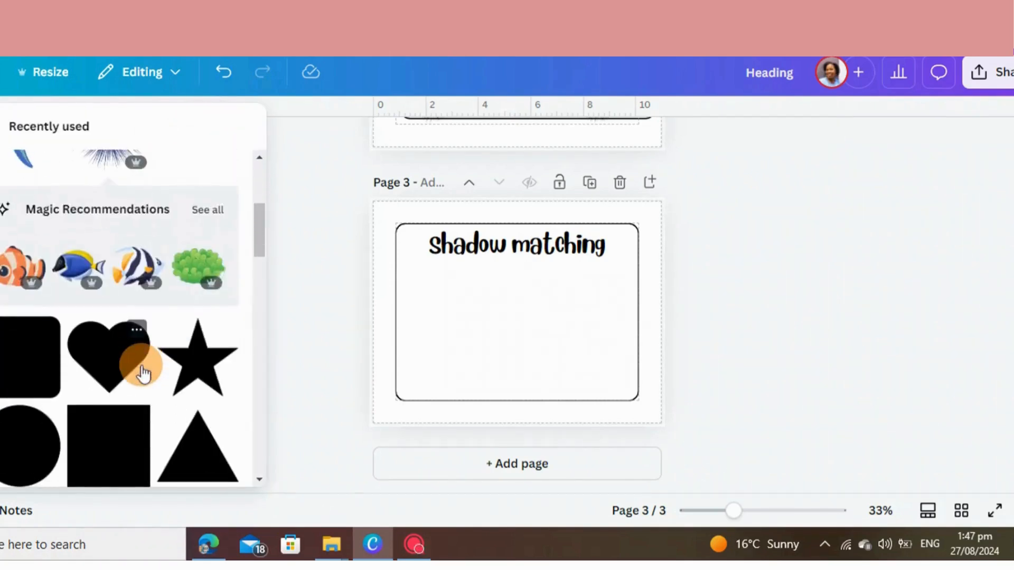
click(211, 207)
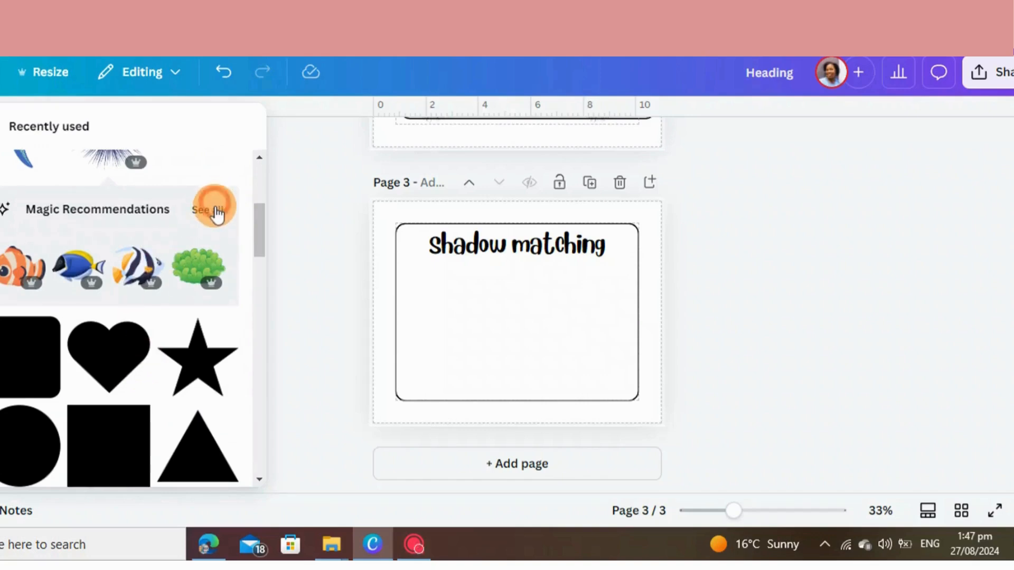
Add the yellow fish with blue stripes to page 3, shrink it and place it in the frame's lower-left corner
scroll(158, 316, down, 3)
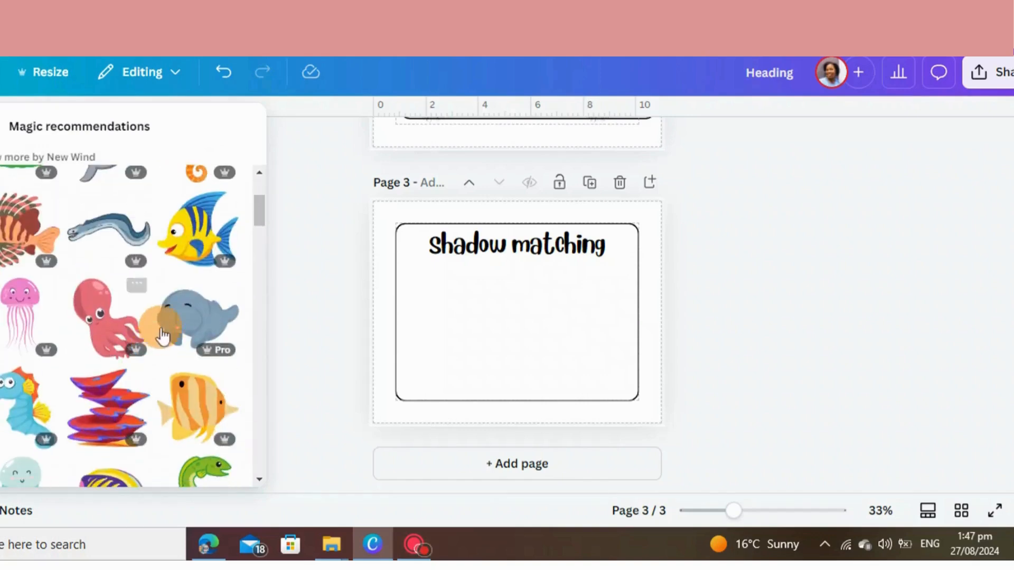
click(184, 243)
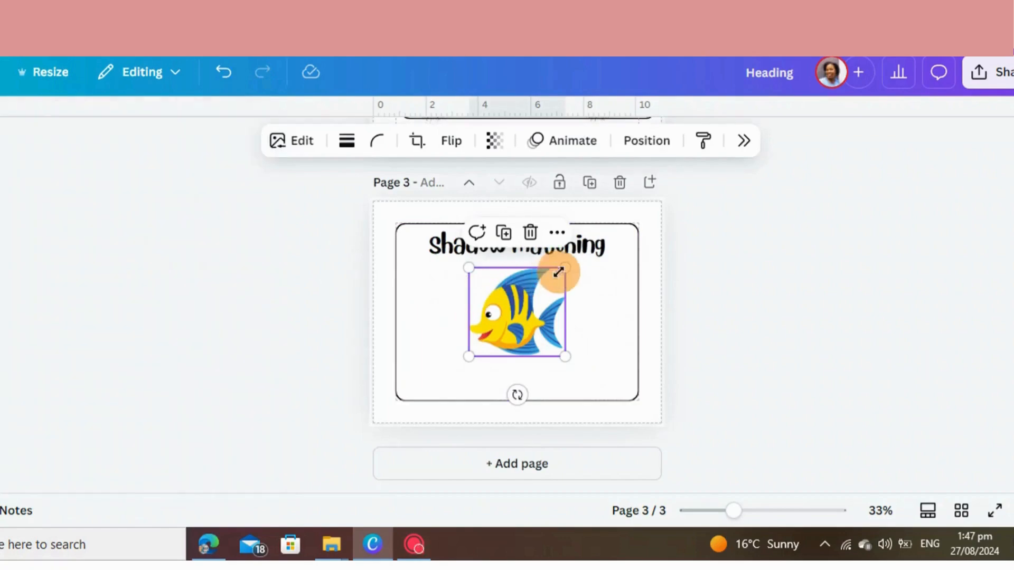
drag(554, 270, 521, 296)
drag(503, 340, 439, 377)
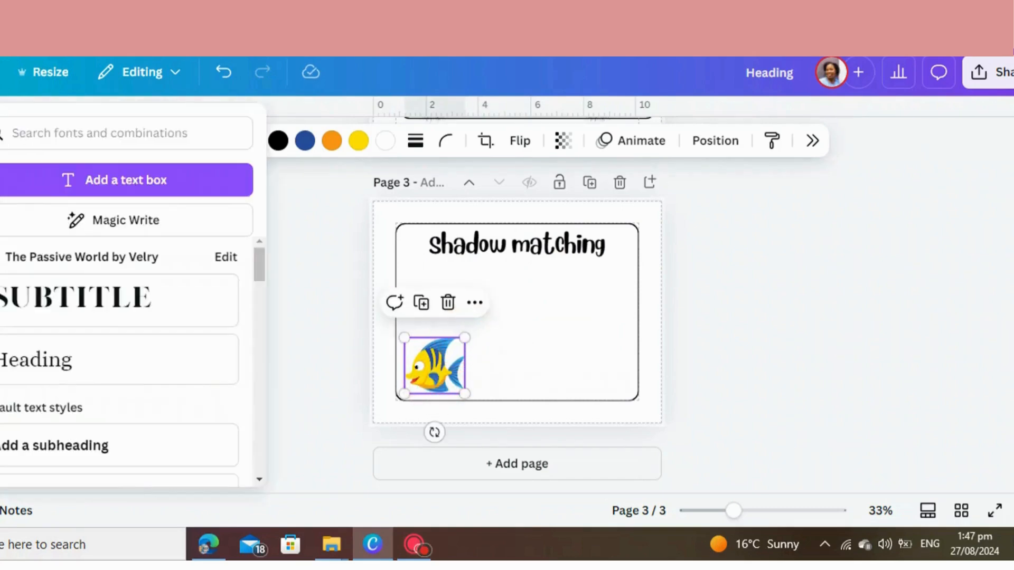
Duplicate the striped fish, place the copy at the frame's upper right and apply the Mono duotone effect to it
click(419, 307)
drag(486, 355, 591, 297)
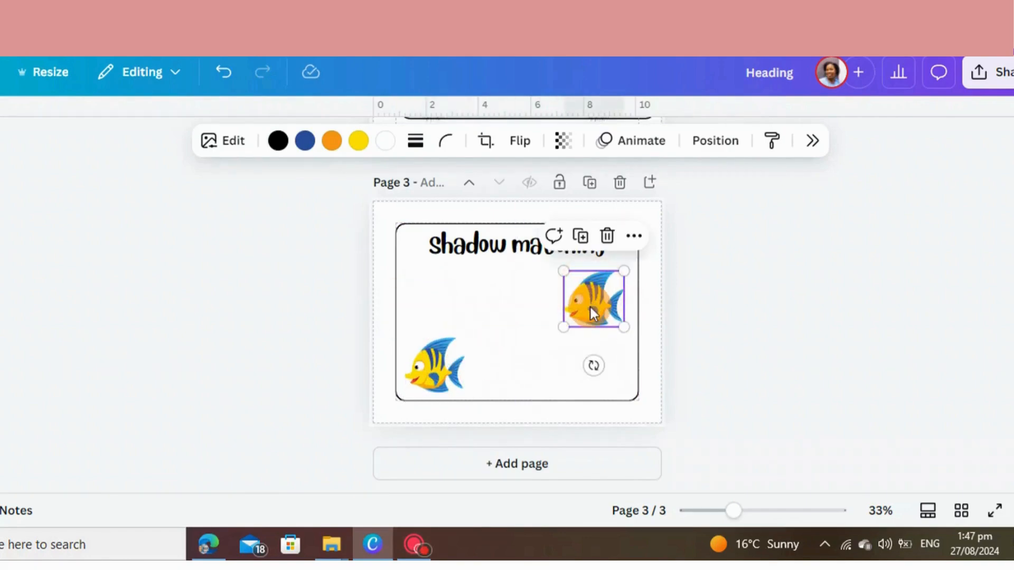
click(589, 305)
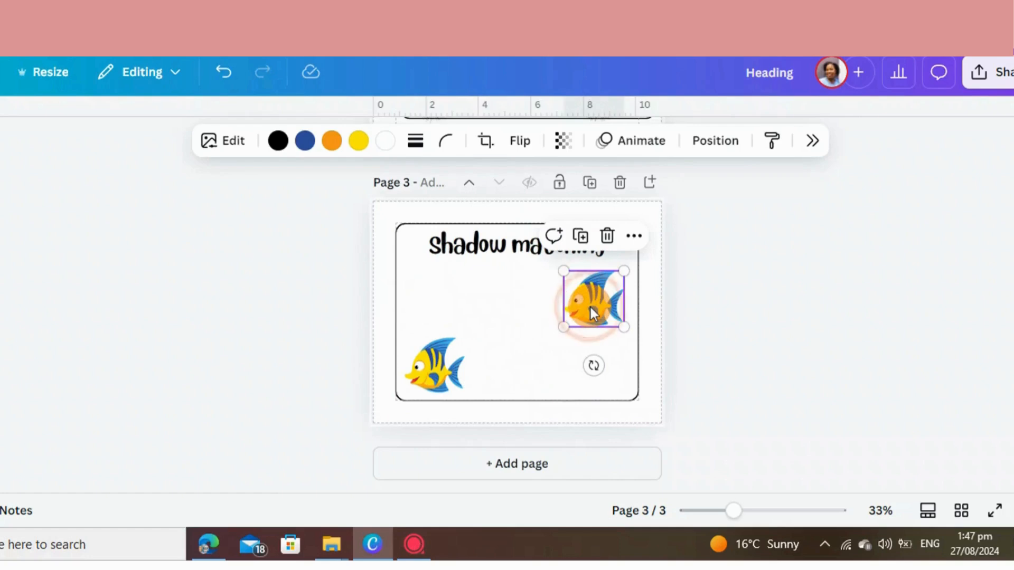
click(240, 150)
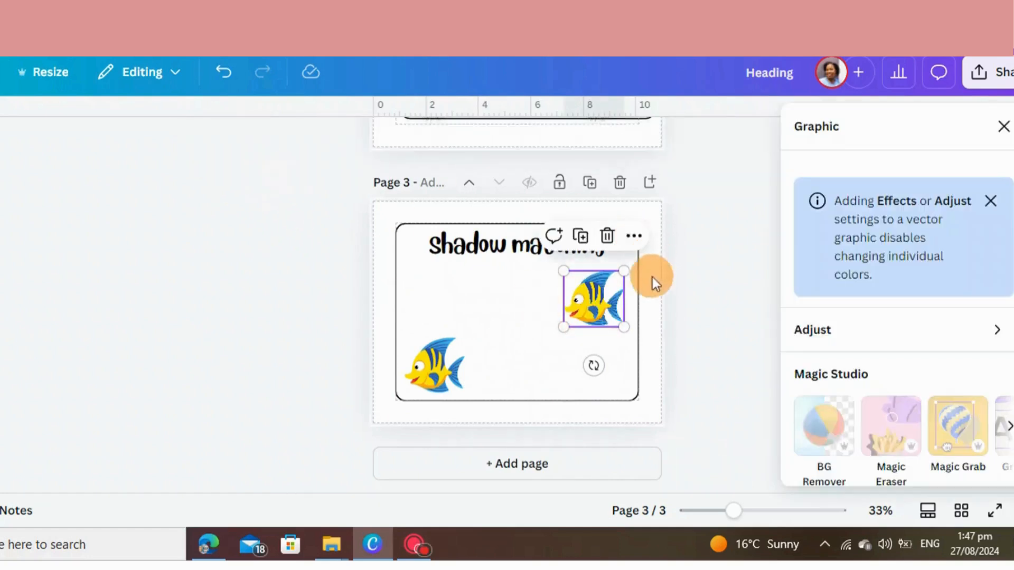
scroll(892, 381, down, 8)
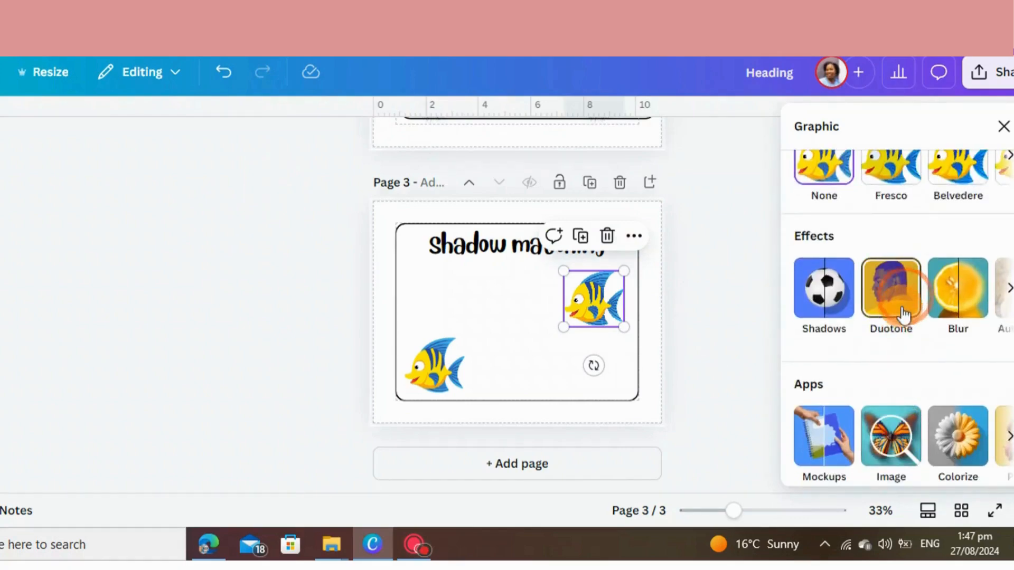
click(903, 312)
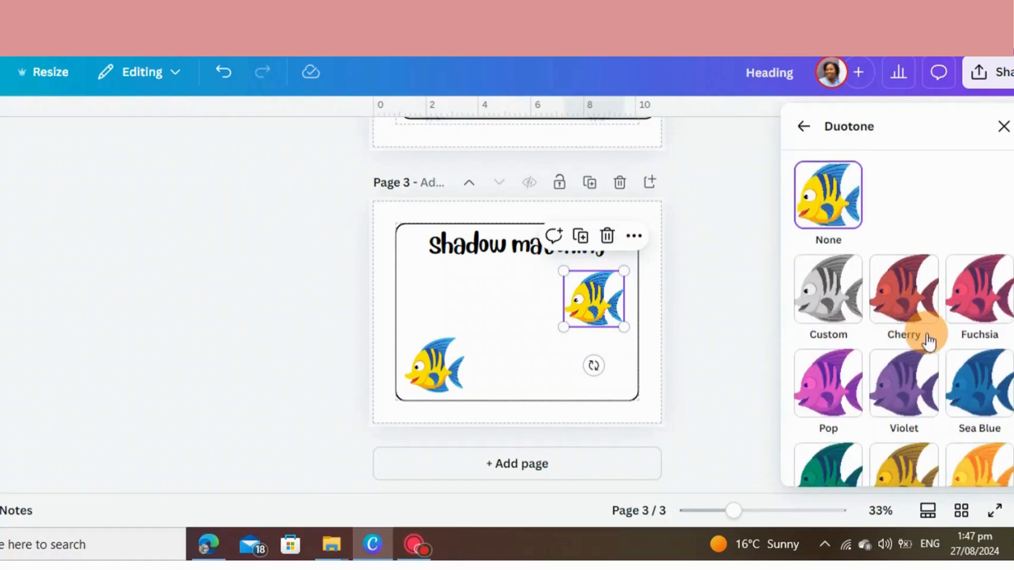
scroll(909, 349, down, 10)
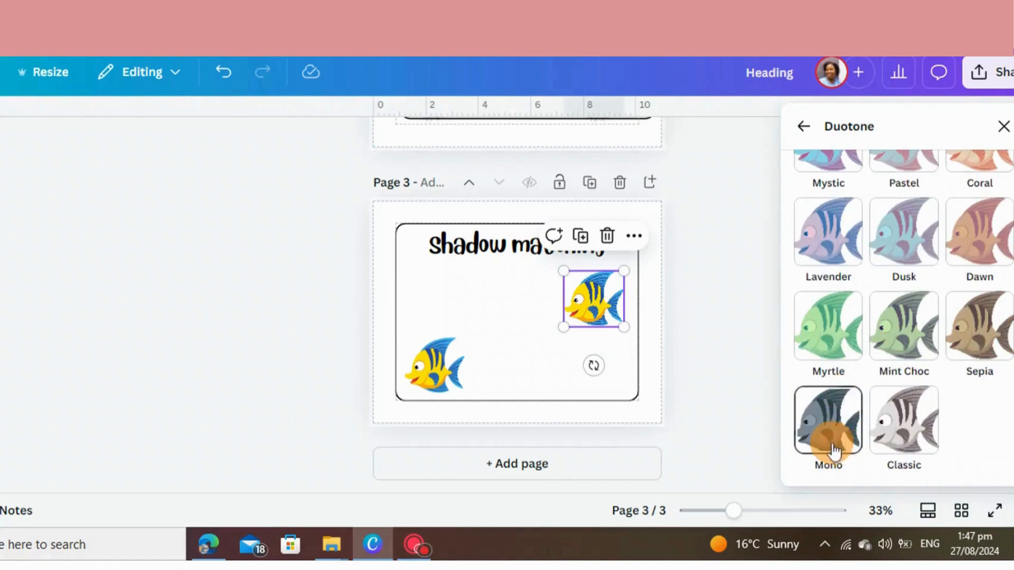
click(833, 448)
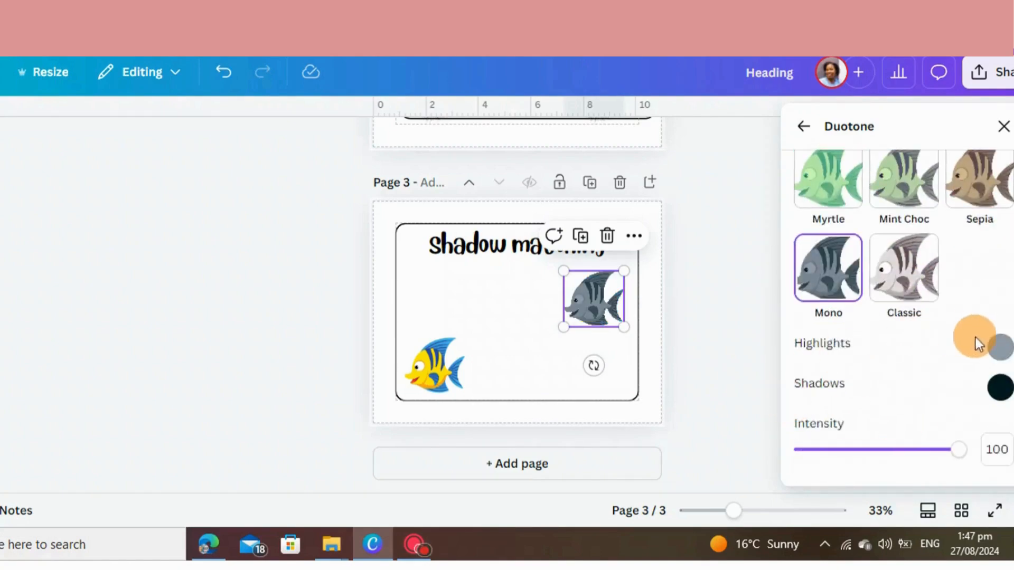
Set the fish copy's duotone highlights to the near-black #000712 to turn it into a solid silhouette
click(1004, 348)
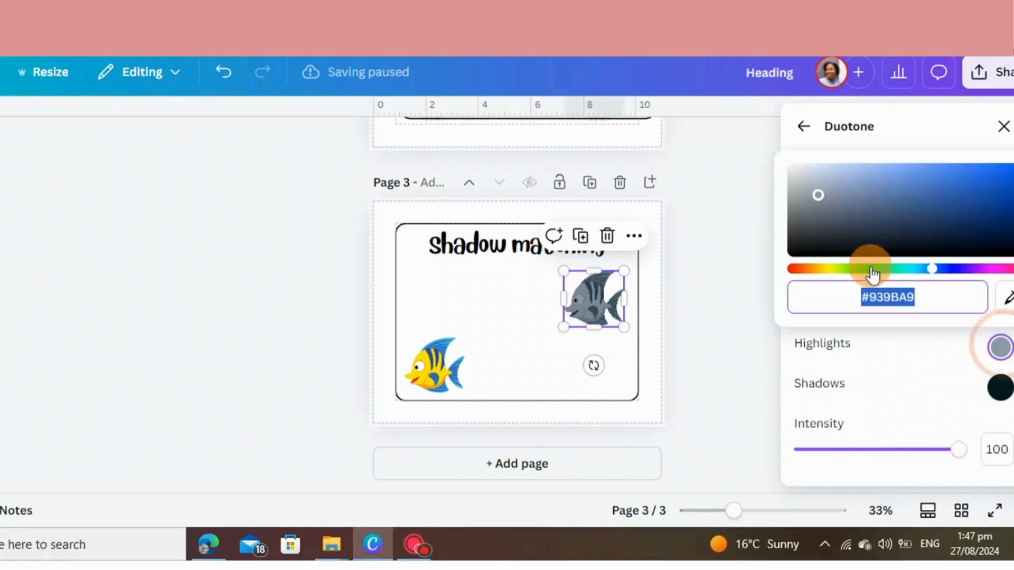
click(805, 210)
drag(817, 204, 1012, 250)
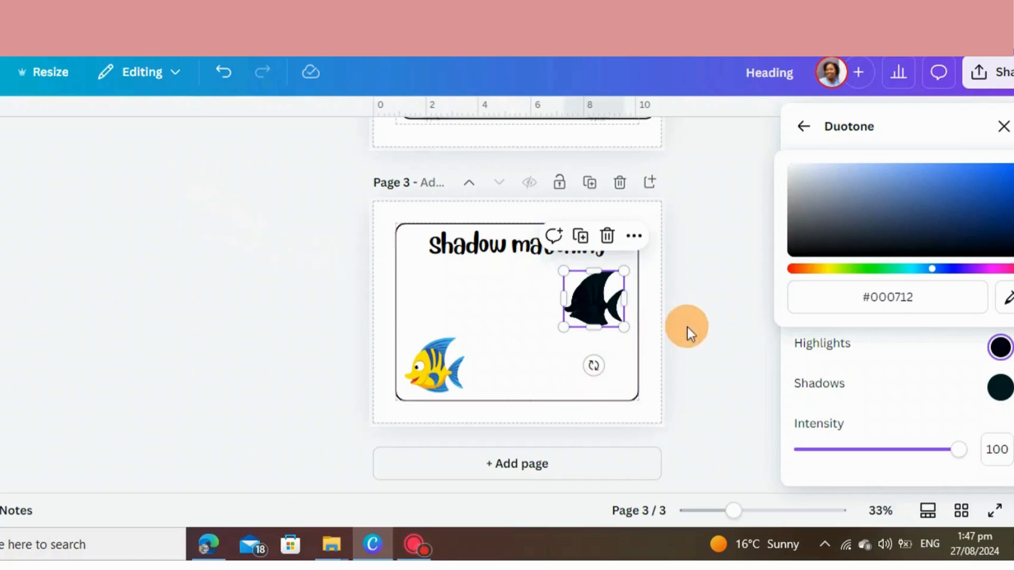
click(727, 334)
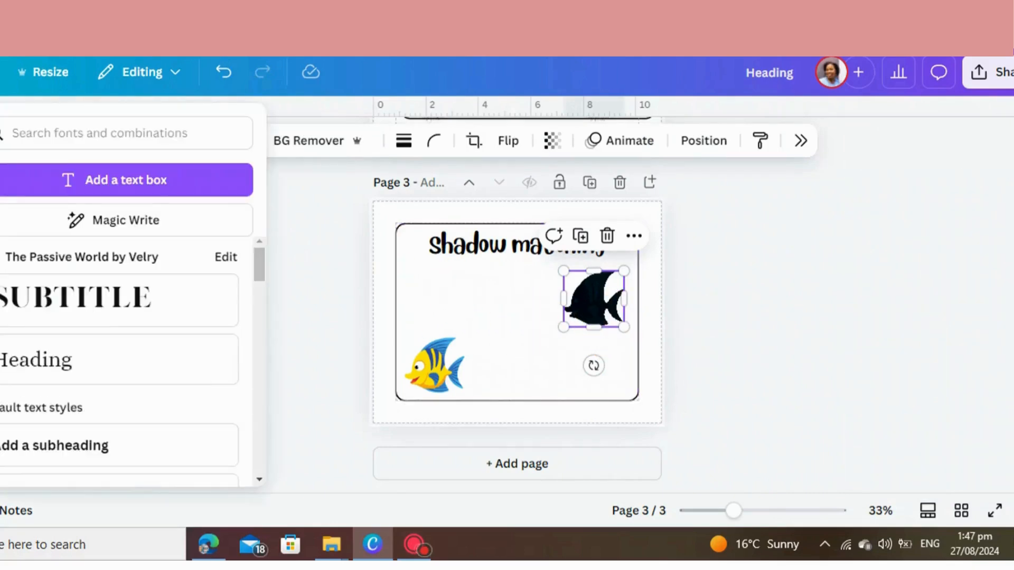
Add the smiling purple sea urchin from the recommended sea animals, shrink it and place it beside the colored fish
click(1, 179)
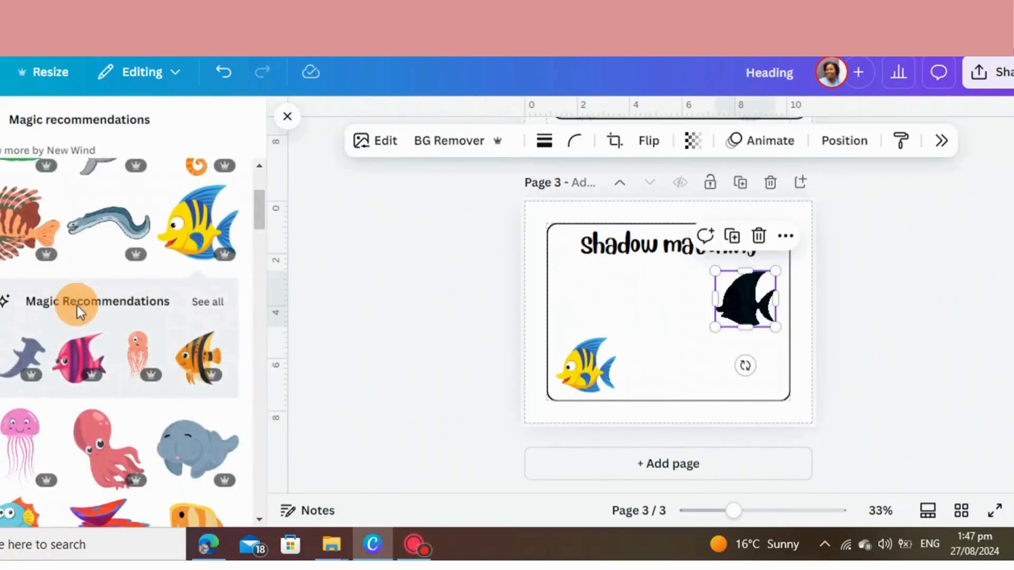
scroll(127, 378, down, 5)
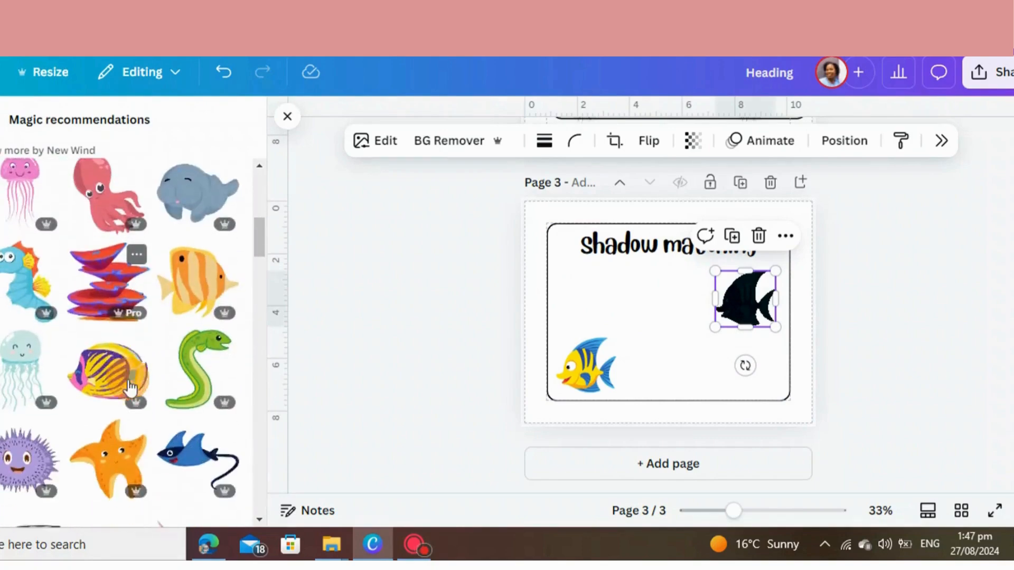
scroll(131, 389, down, 2)
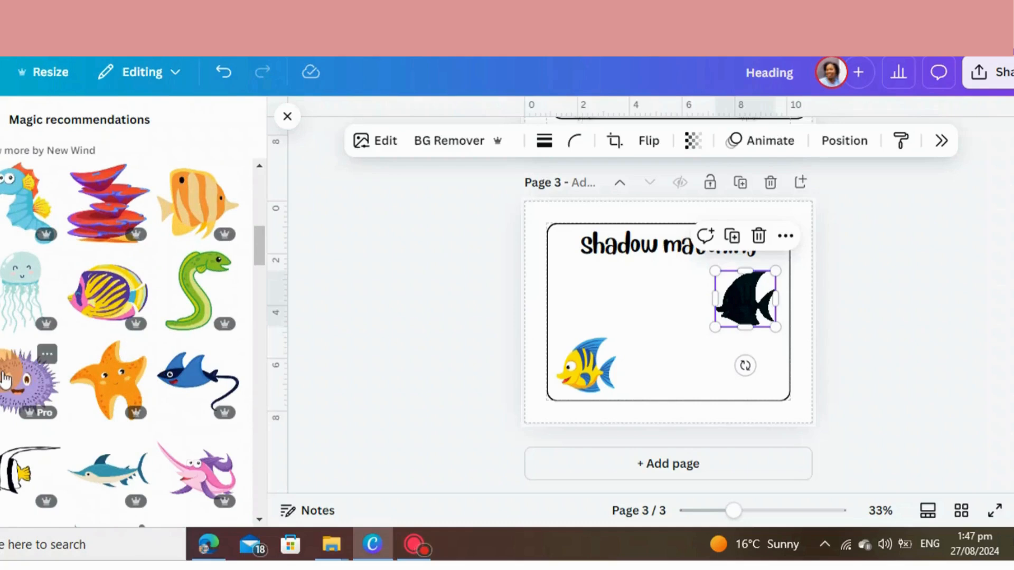
click(26, 379)
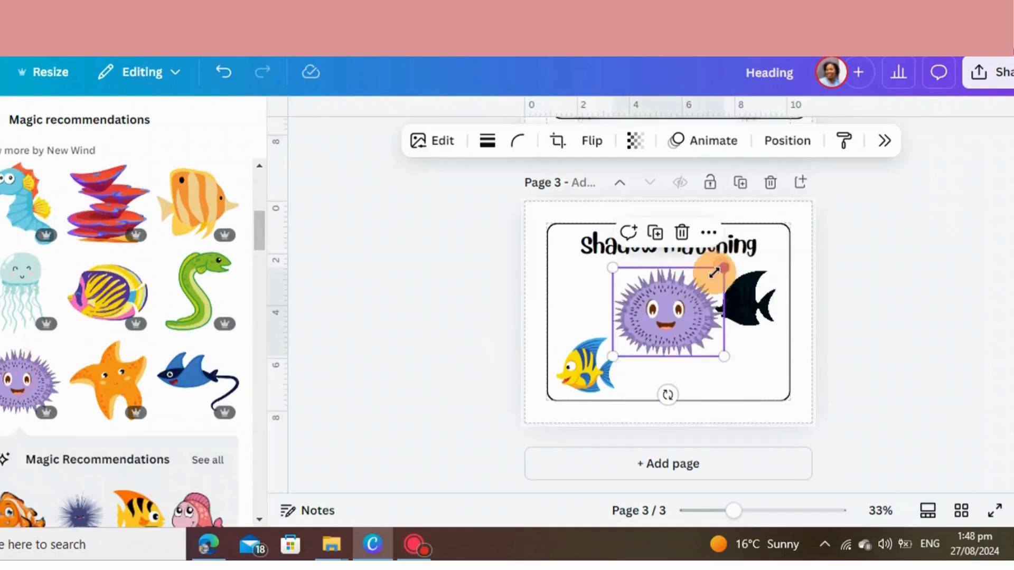
drag(713, 271, 682, 368)
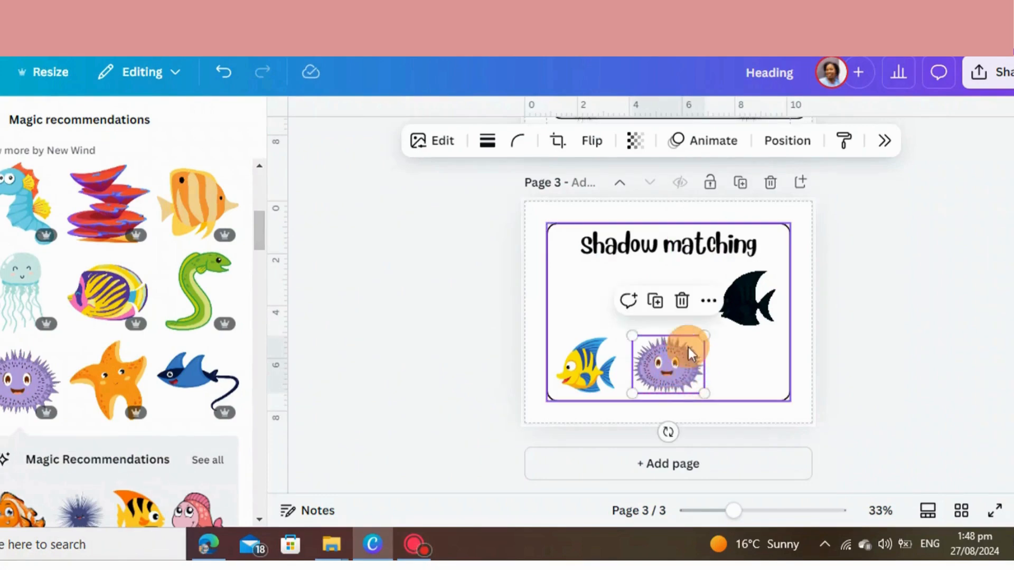
click(439, 140)
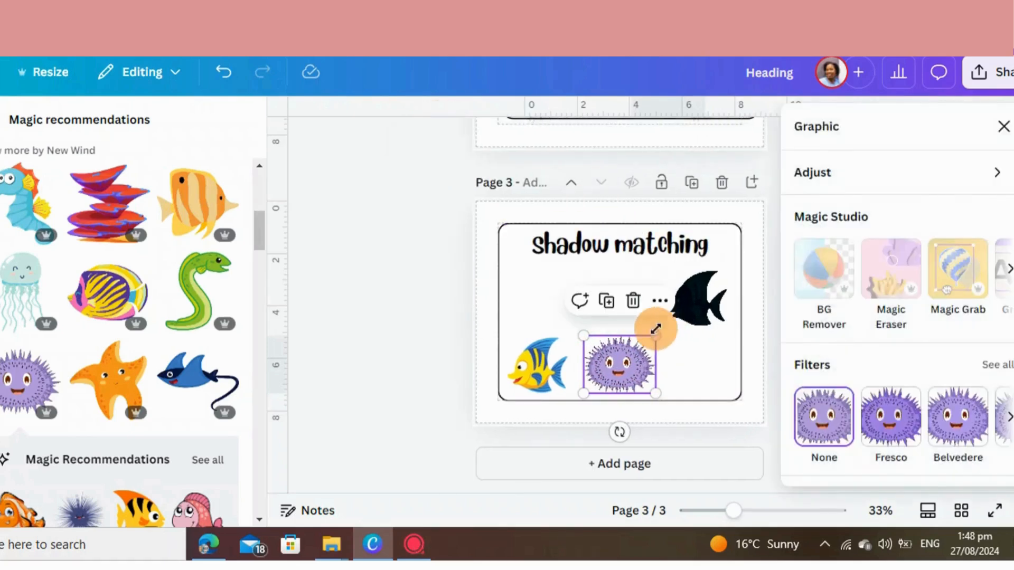
click(418, 382)
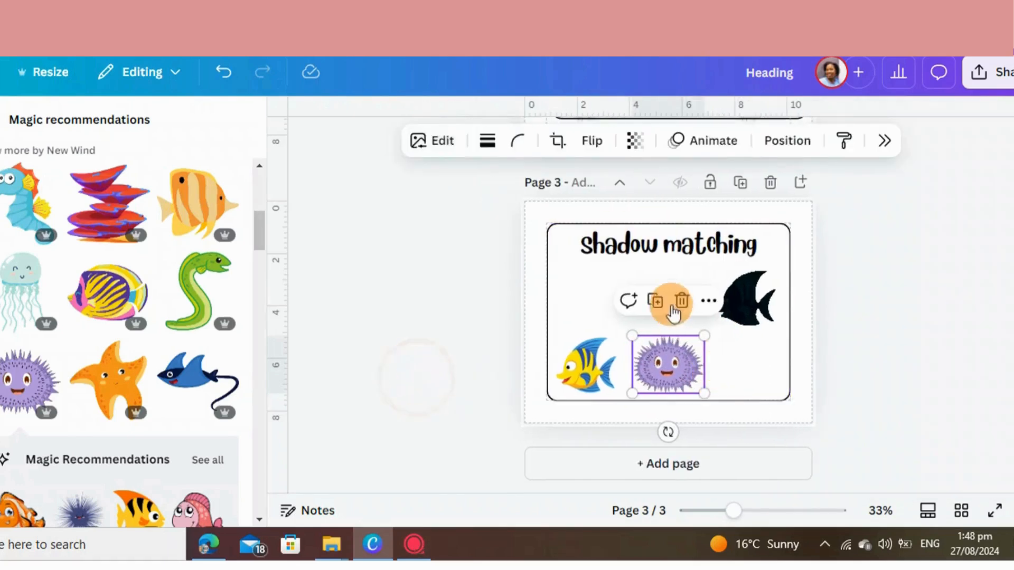
Duplicate the purple sea urchin, place the copy at the frame's upper left and apply the Mono duotone effect to it
click(659, 303)
drag(666, 364, 581, 299)
click(442, 143)
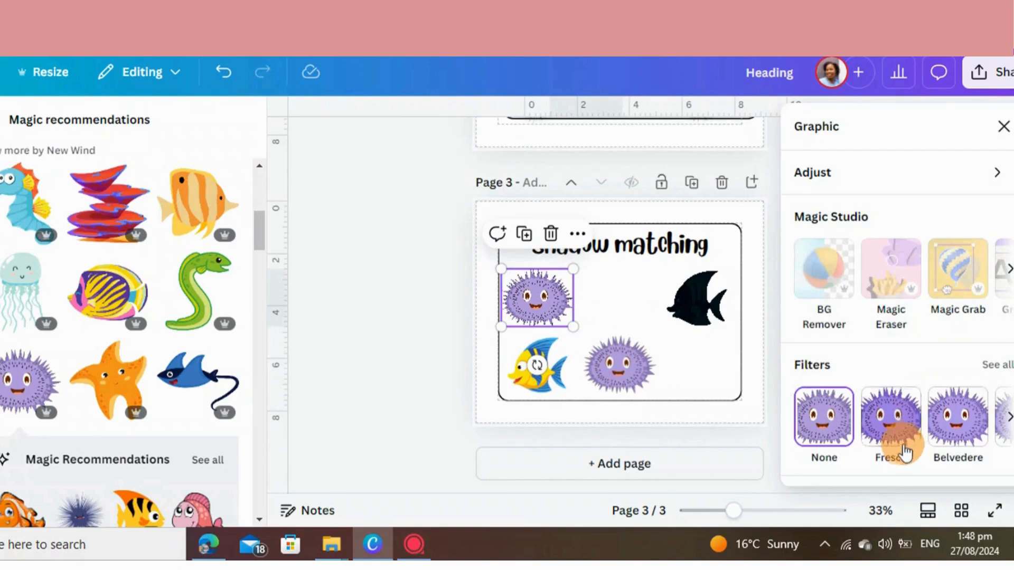
scroll(901, 443, down, 5)
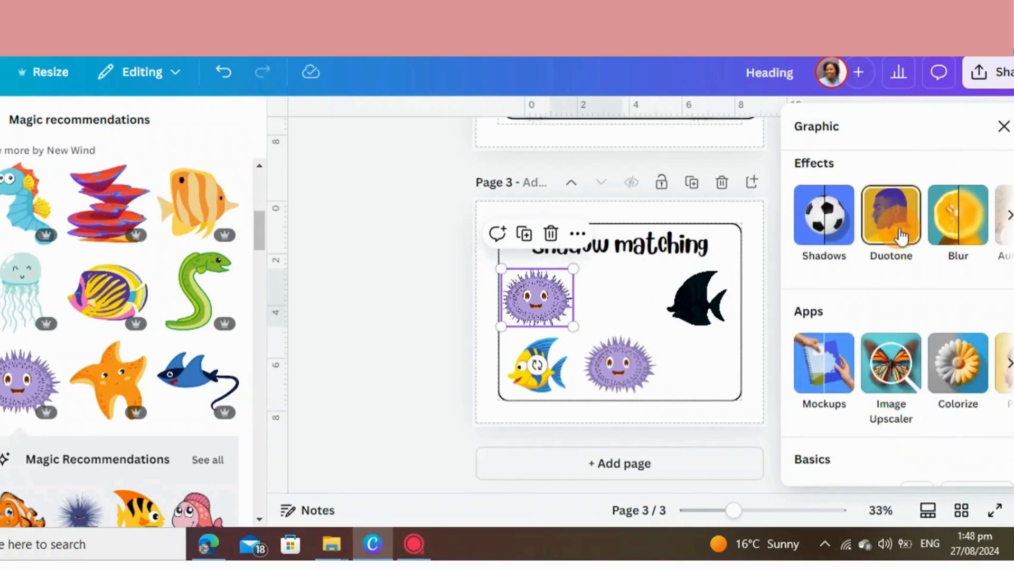
click(900, 236)
scroll(891, 350, down, 5)
click(892, 358)
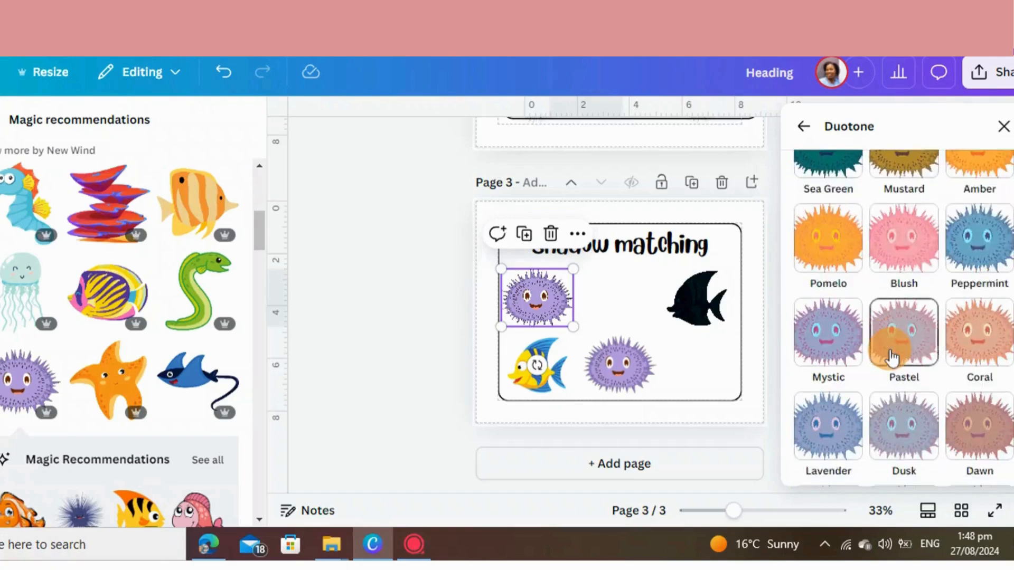
scroll(891, 349, down, 3)
click(836, 433)
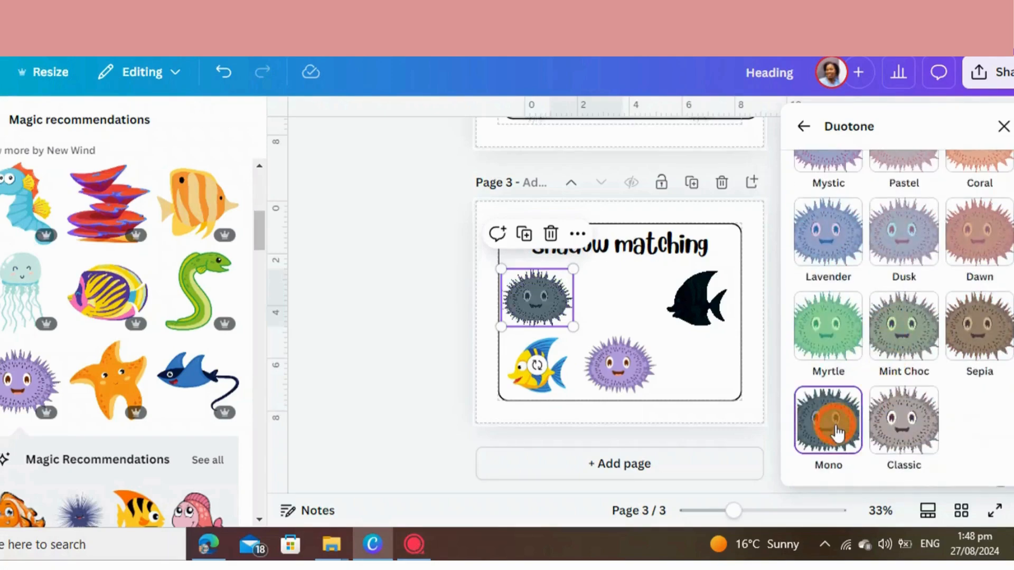
Set the urchin copy's duotone highlights to the near-black #000919 to turn it into a solid silhouette
scroll(897, 420, down, 3)
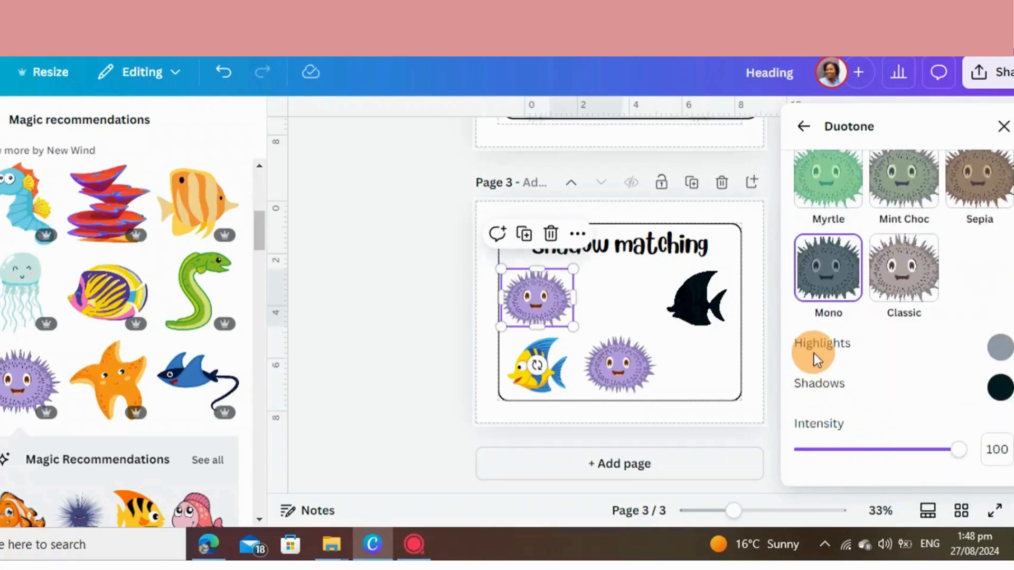
click(999, 349)
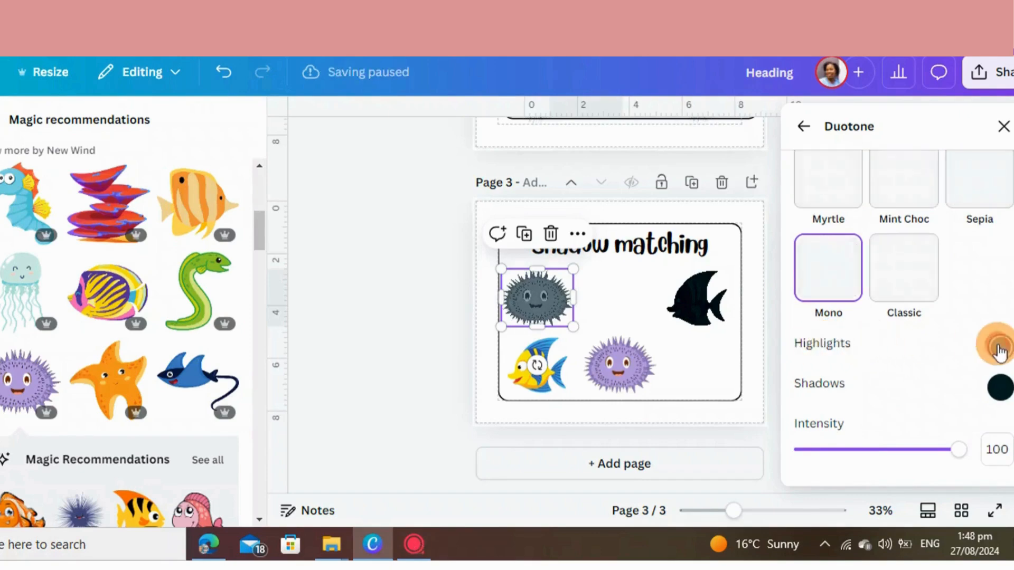
drag(818, 198, 1010, 239)
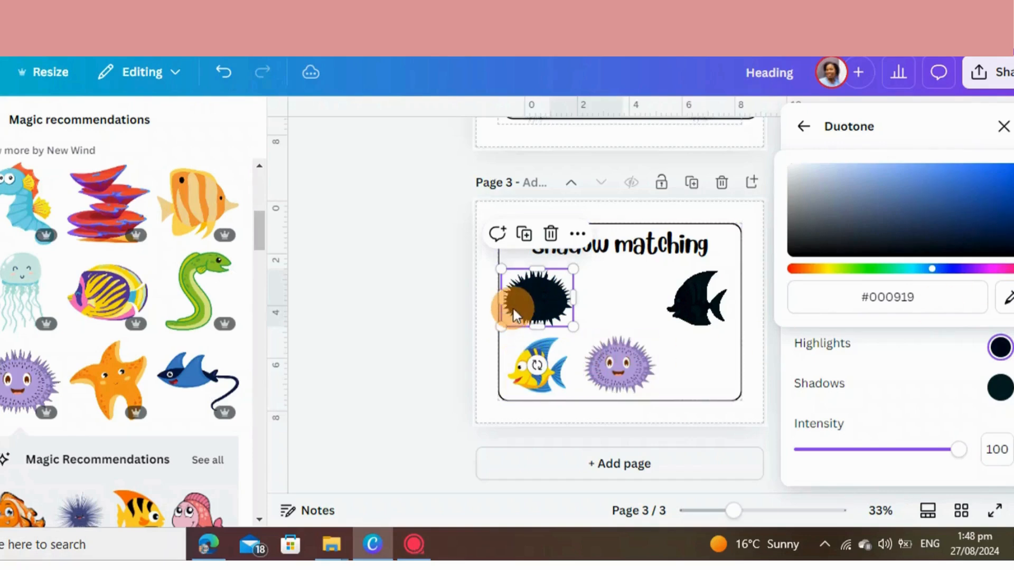
click(424, 312)
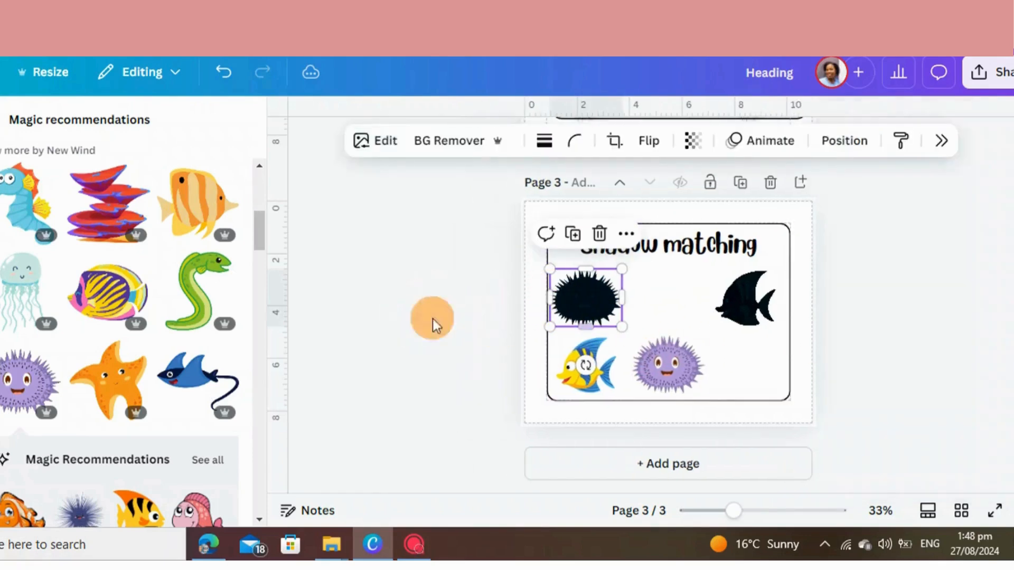
Look through the recommended animal graphics for a third sea creature for the shadow matching page
scroll(113, 336, down, 5)
scroll(142, 354, down, 5)
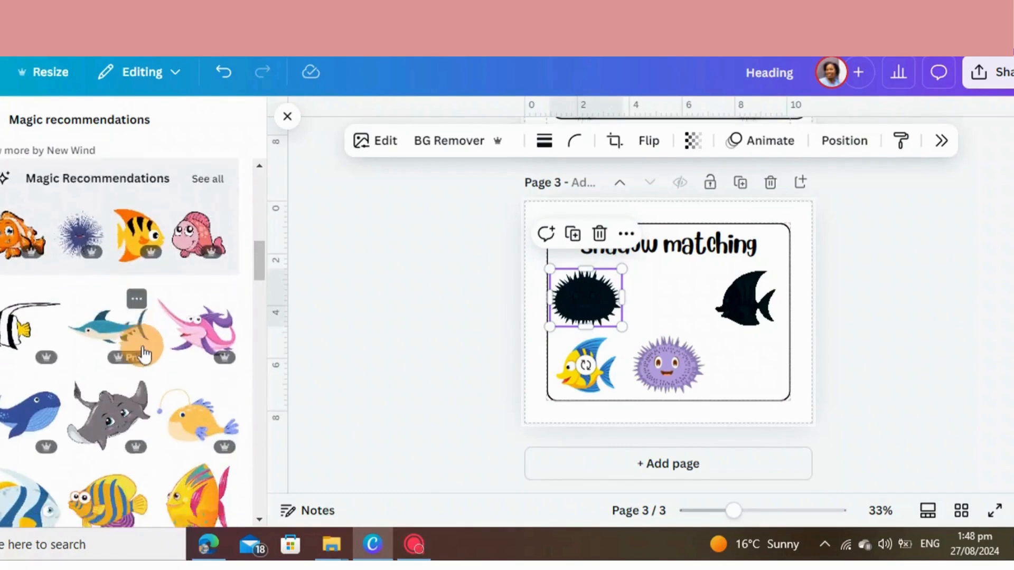
scroll(145, 355, down, 9)
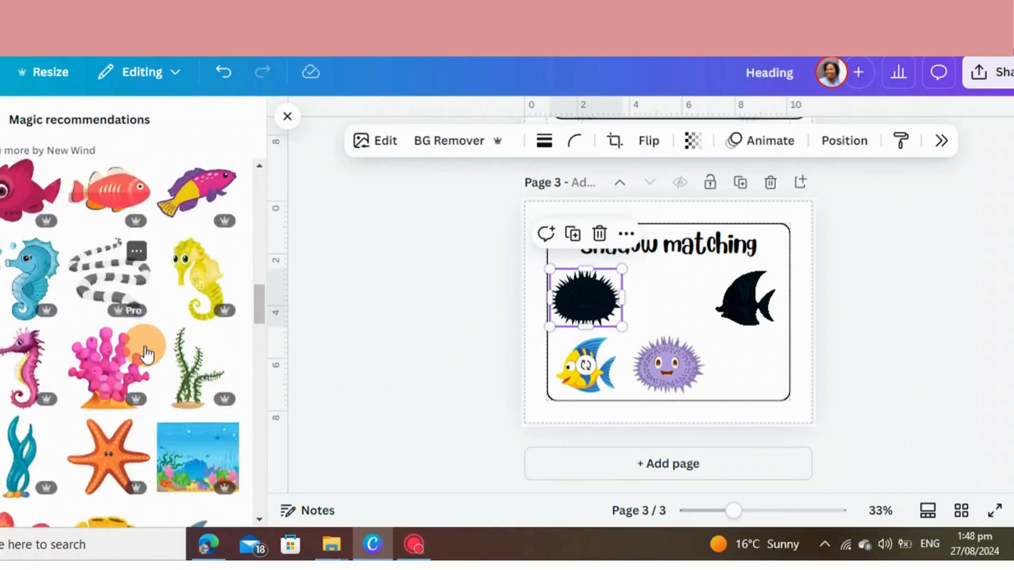
scroll(146, 355, down, 8)
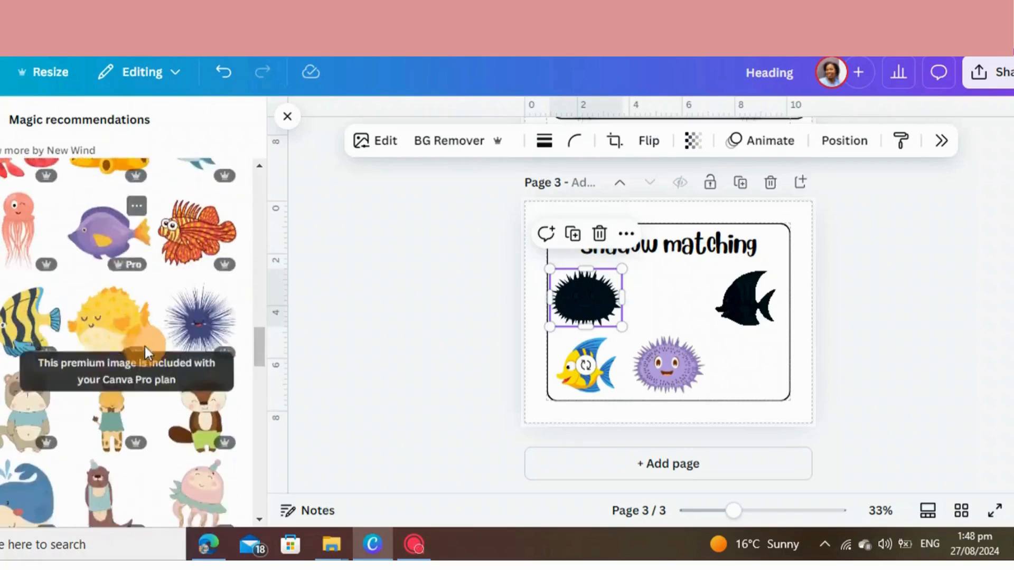
scroll(146, 355, down, 9)
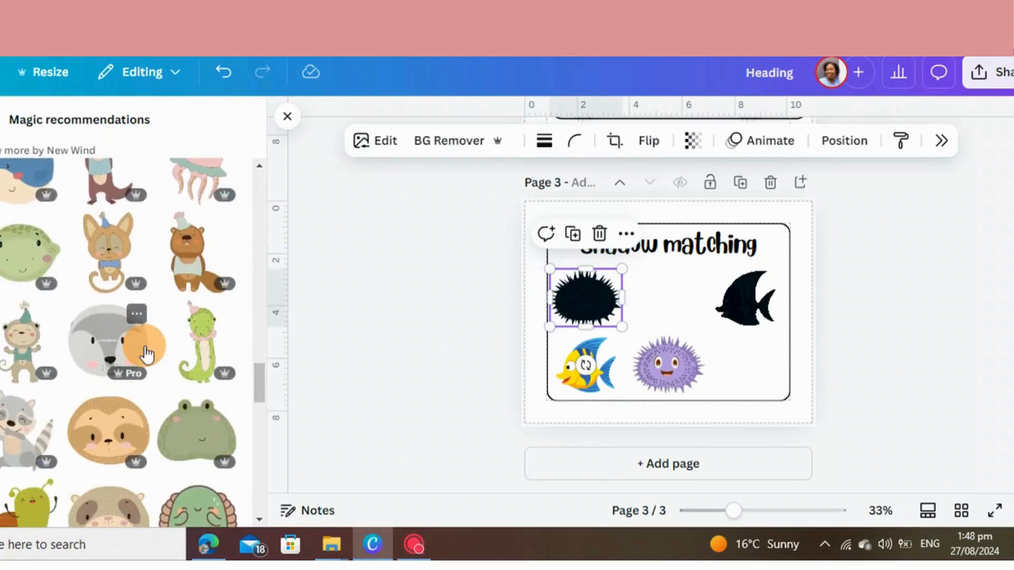
scroll(147, 354, down, 5)
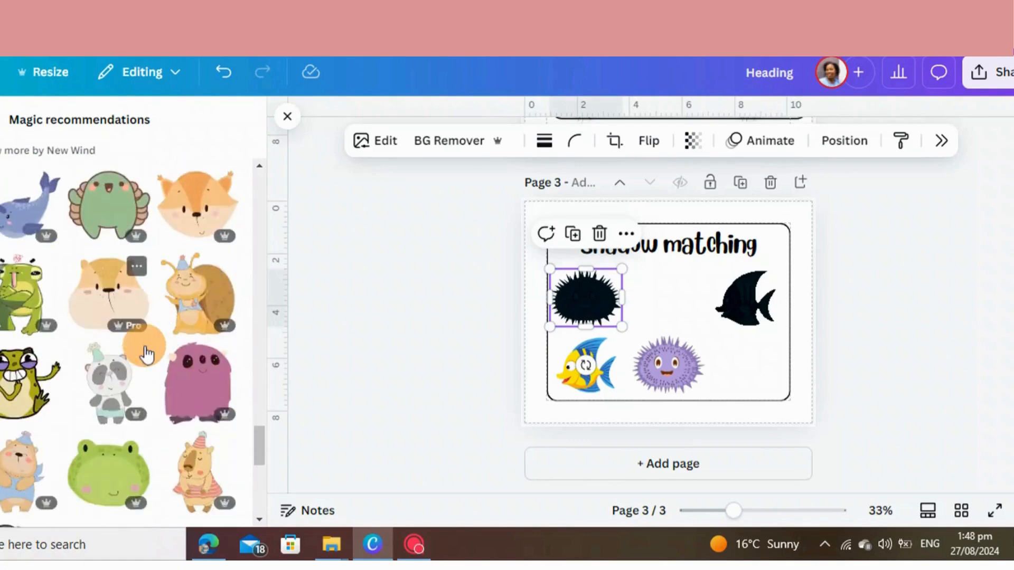
scroll(147, 345, down, 5)
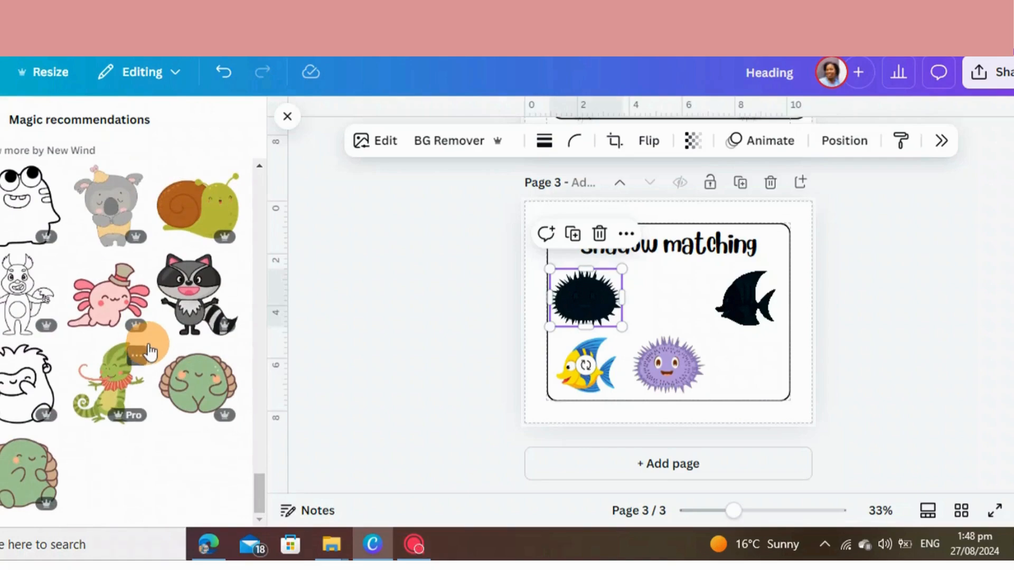
scroll(149, 351, up, 5)
scroll(150, 351, up, 10)
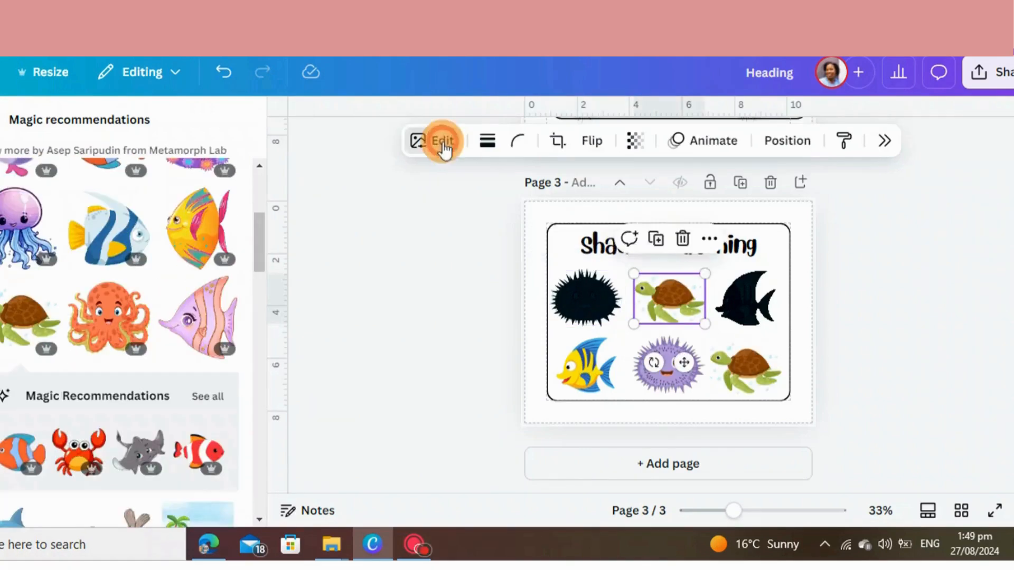
Try to turn the upper turtle into a silhouette using the Mono duotone effect with highlights set to #010B1E
click(443, 141)
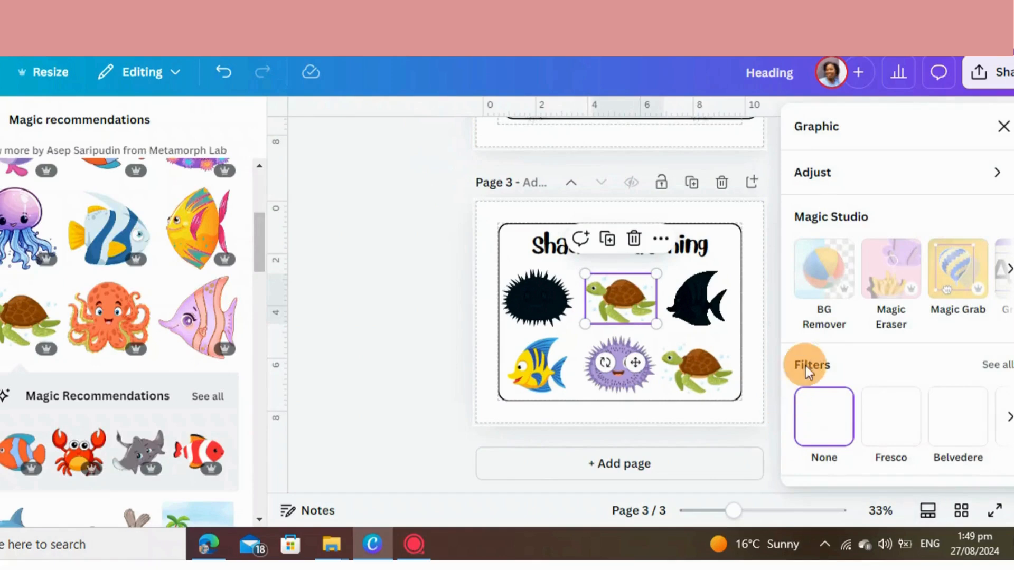
scroll(895, 374, down, 3)
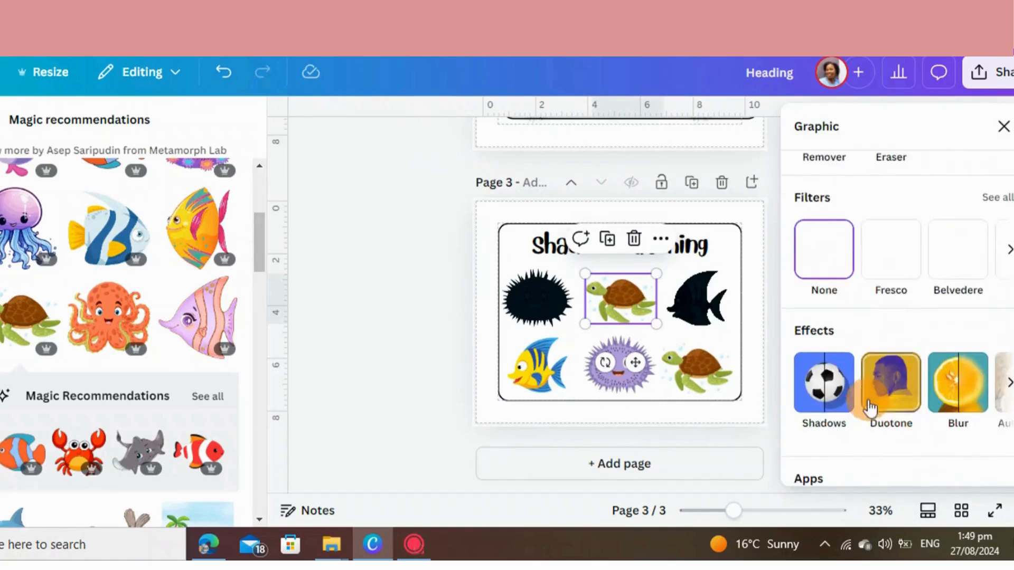
click(905, 401)
scroll(901, 401, down, 10)
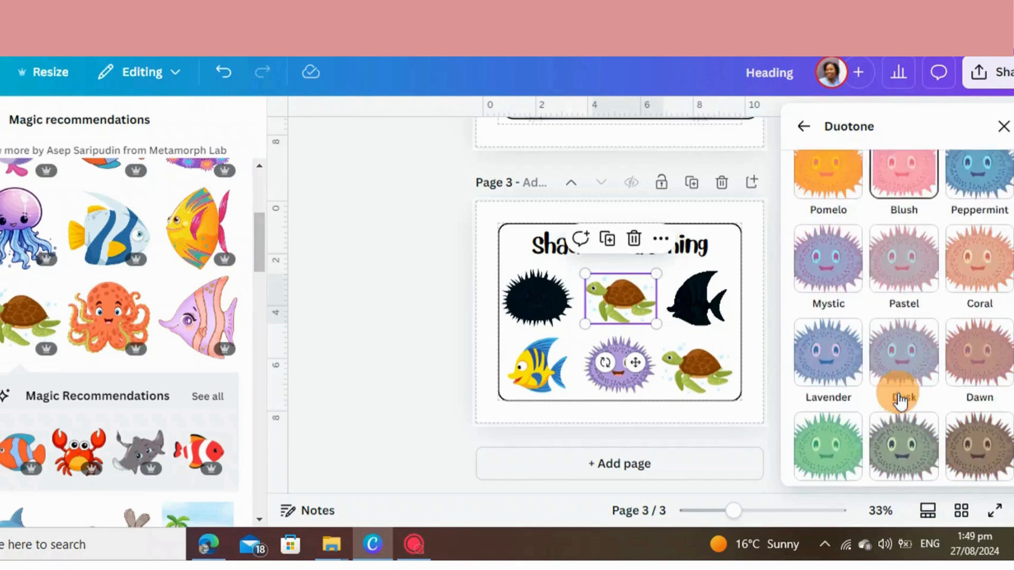
click(838, 423)
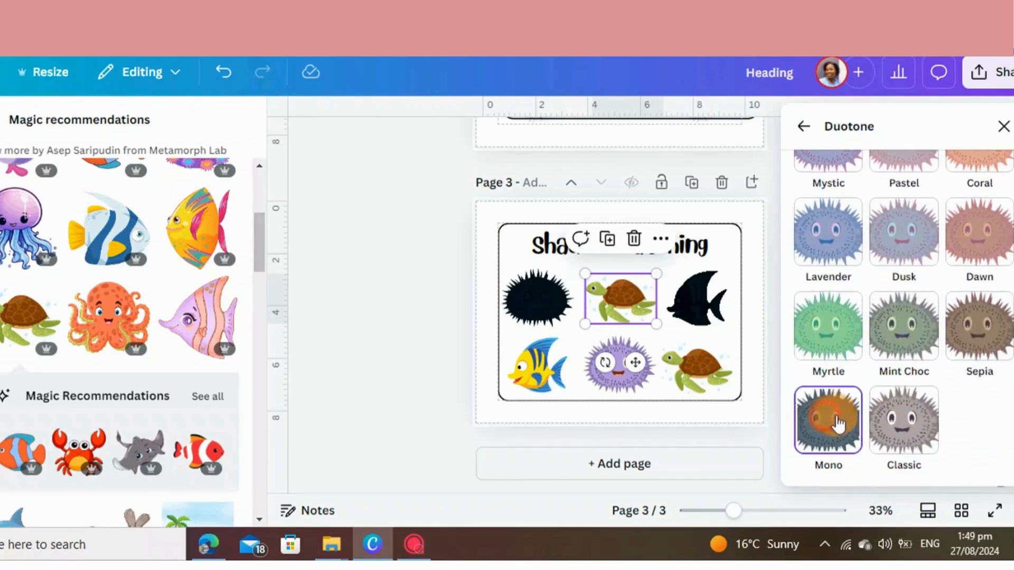
scroll(887, 375, down, 3)
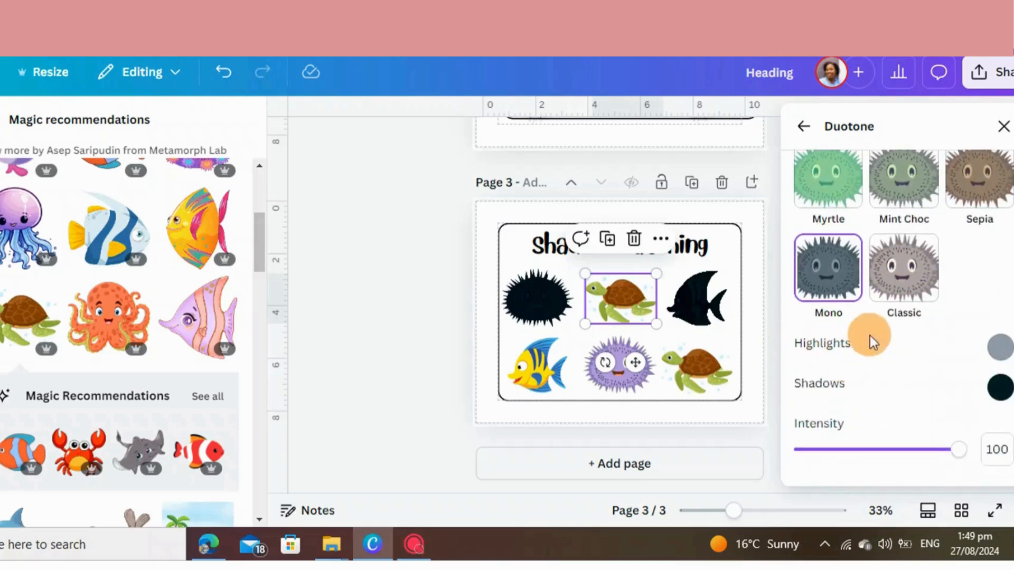
click(998, 346)
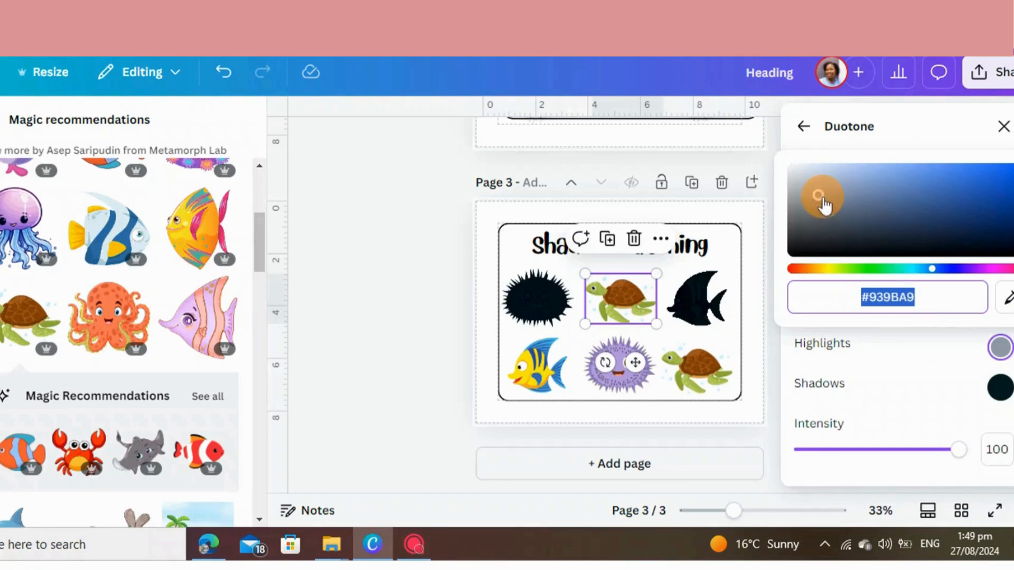
drag(821, 201, 1008, 235)
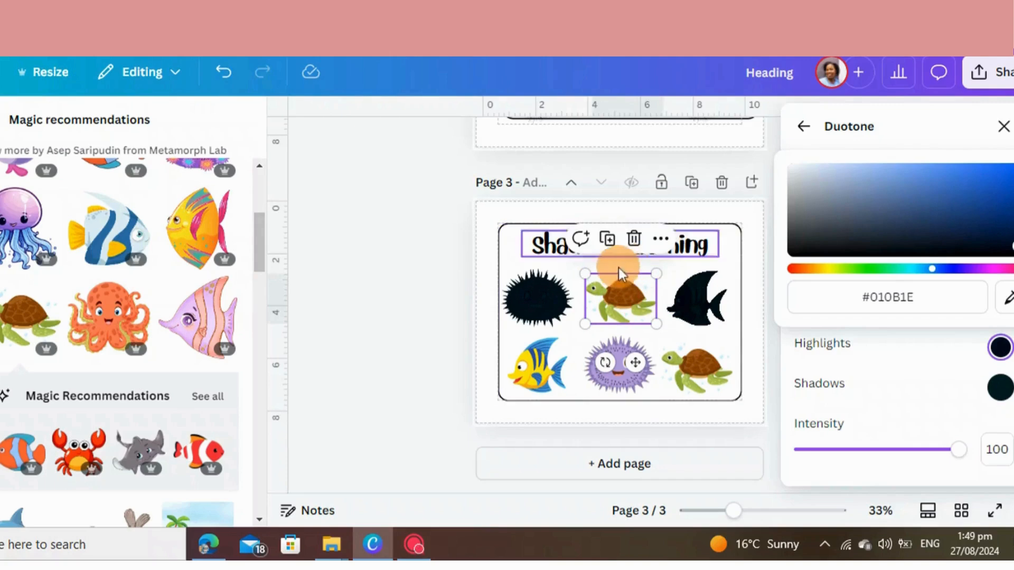
Delete the turtle and its copy from page 3
click(744, 363)
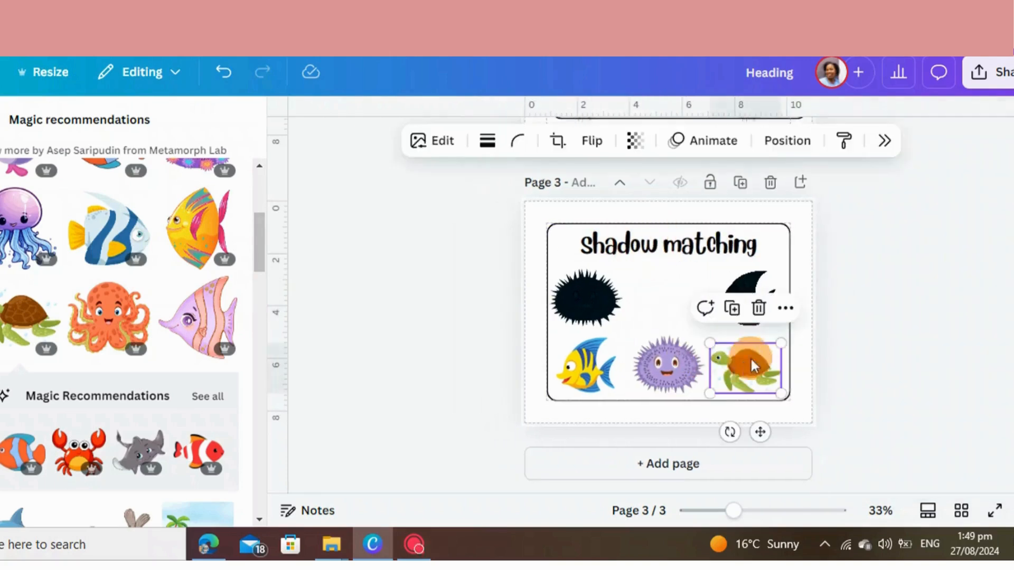
click(758, 309)
click(759, 312)
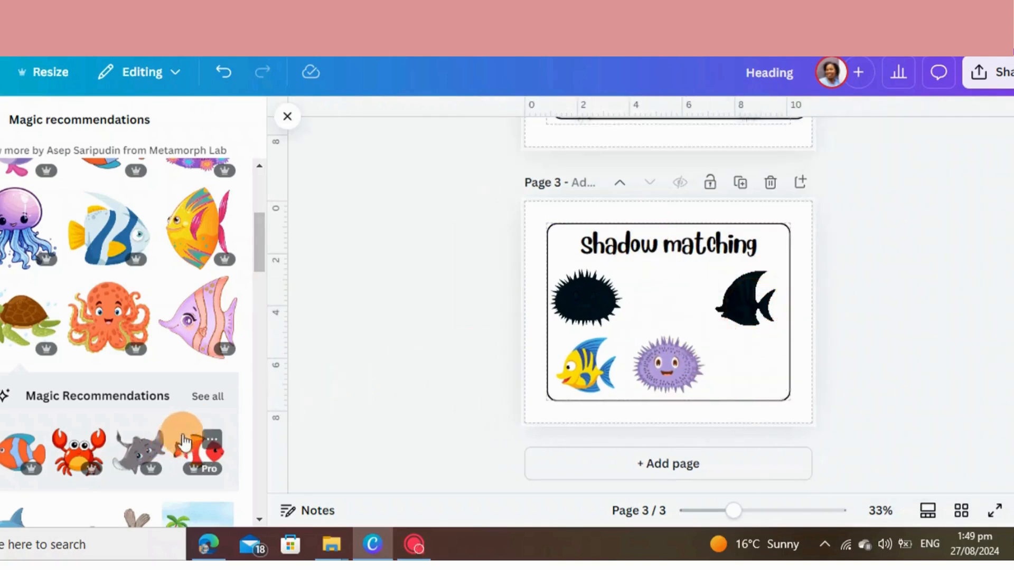
Add the red crab from the recommendations, shrink it and place it beside the sea urchin in the frame's lower-right corner
click(70, 453)
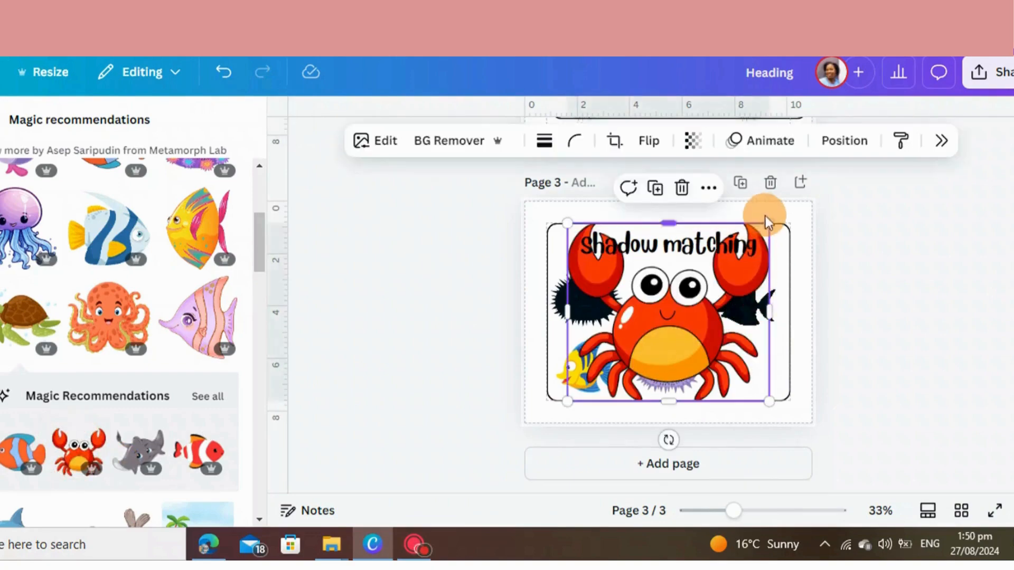
drag(769, 220, 646, 332)
drag(606, 376, 664, 311)
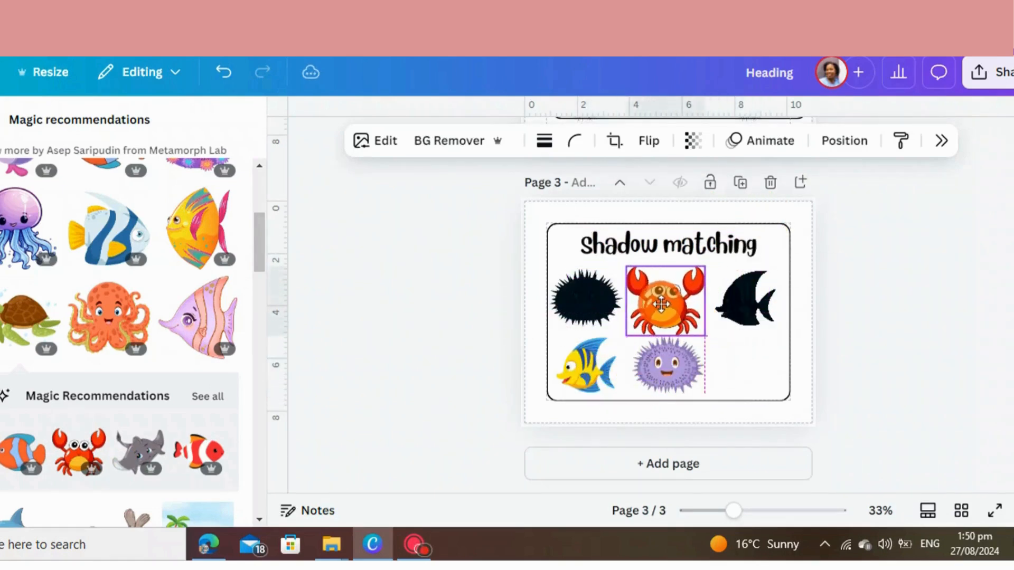
drag(705, 266, 693, 278)
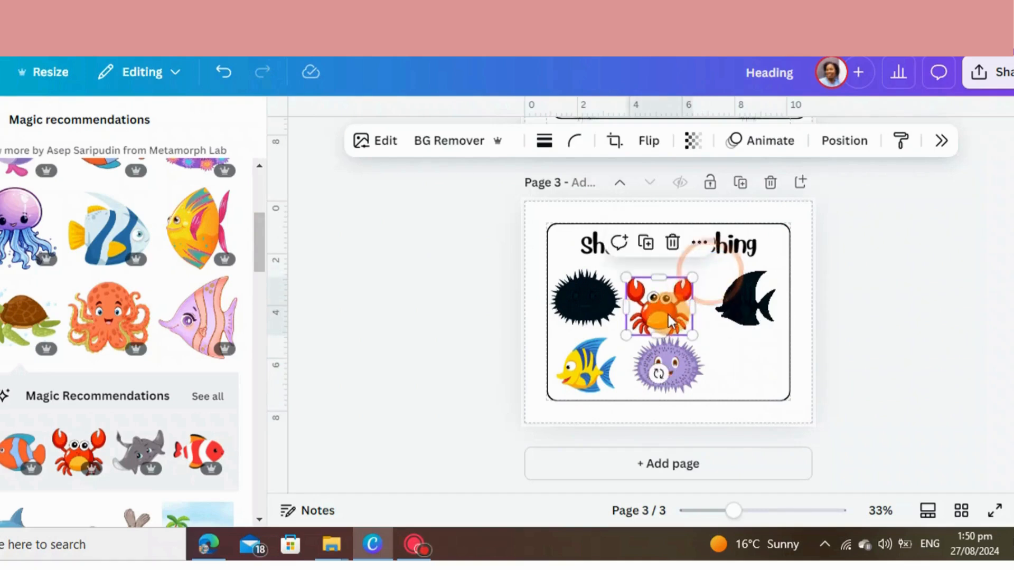
drag(669, 314, 766, 377)
Duplicate the crab, place the copy between the two silhouettes and apply the Mono duotone effect to it
click(660, 235)
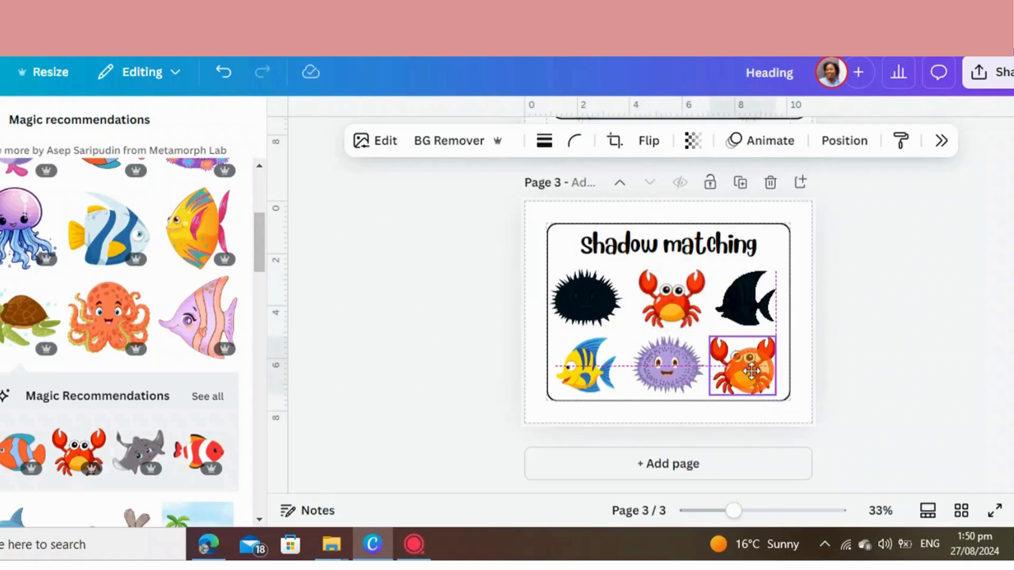
click(678, 311)
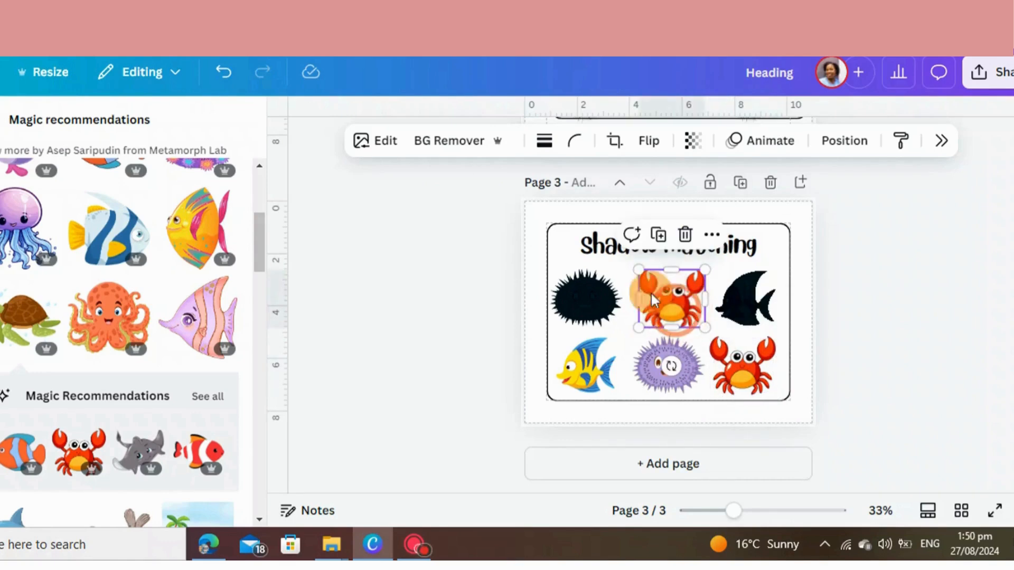
click(377, 141)
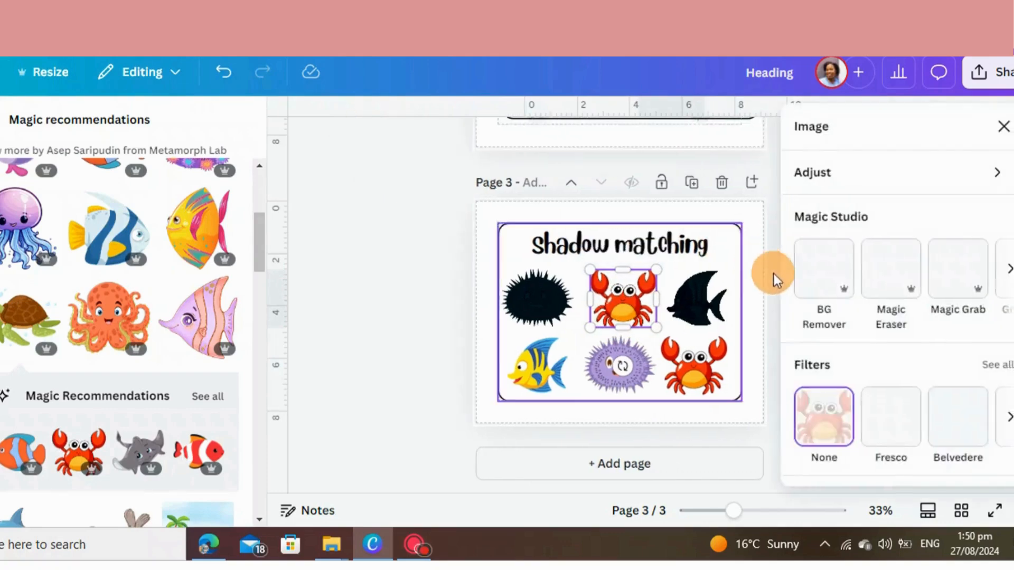
scroll(879, 358, down, 6)
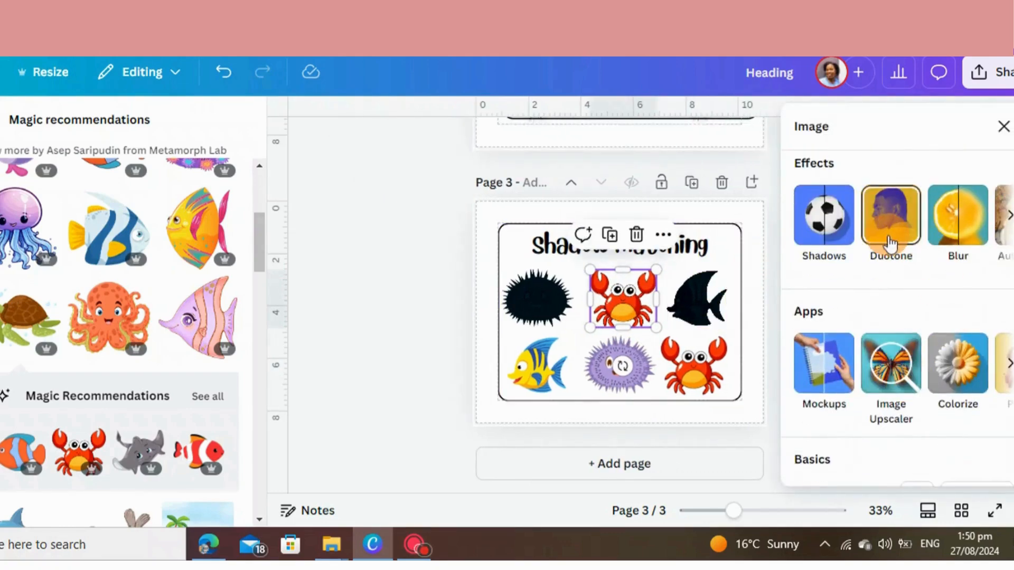
click(891, 217)
scroll(878, 350, down, 7)
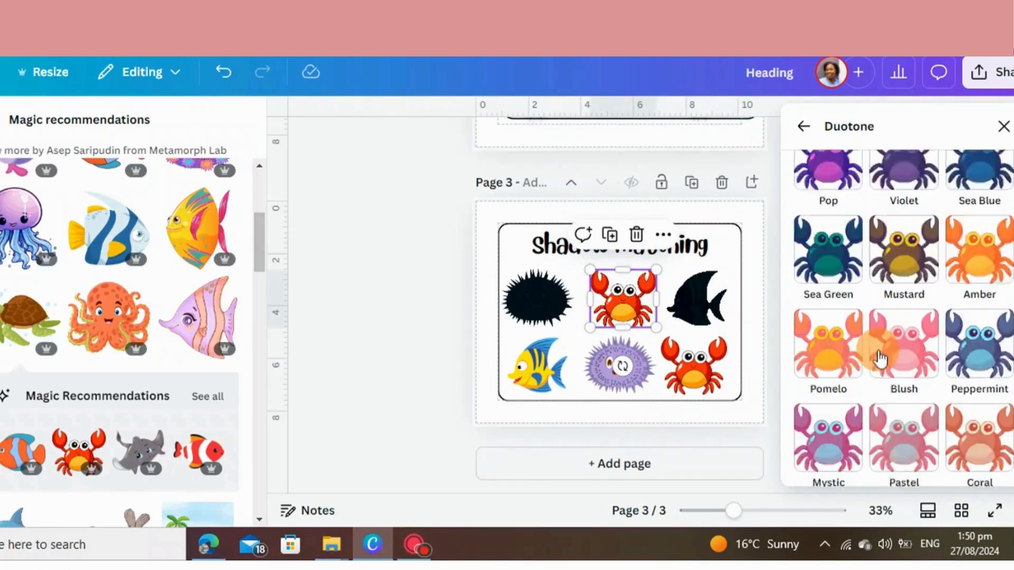
scroll(876, 370, down, 3)
click(828, 417)
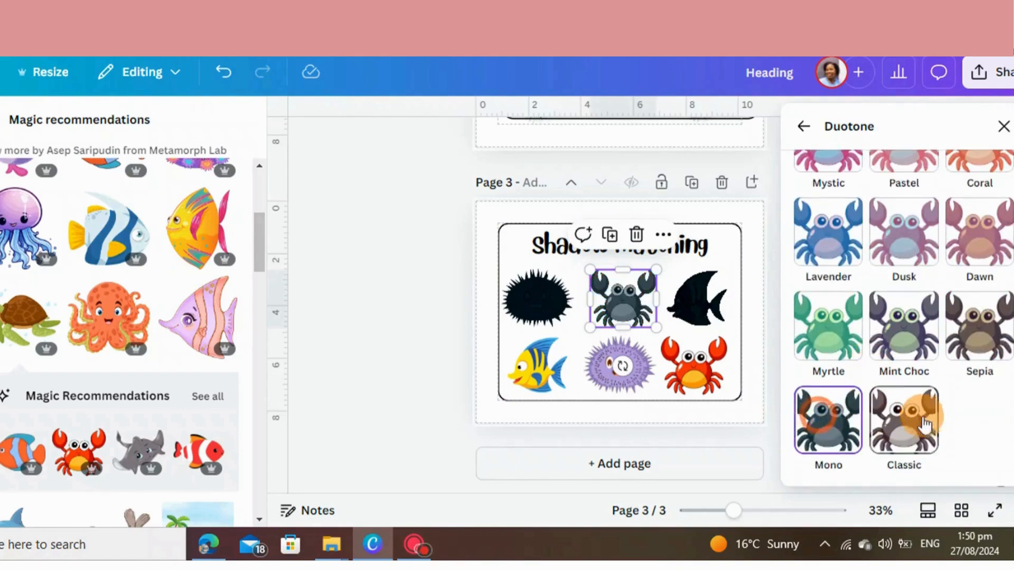
Turn the crab copy into a silhouette by setting the Mono duotone's highlights to #010C20
scroll(929, 423, down, 3)
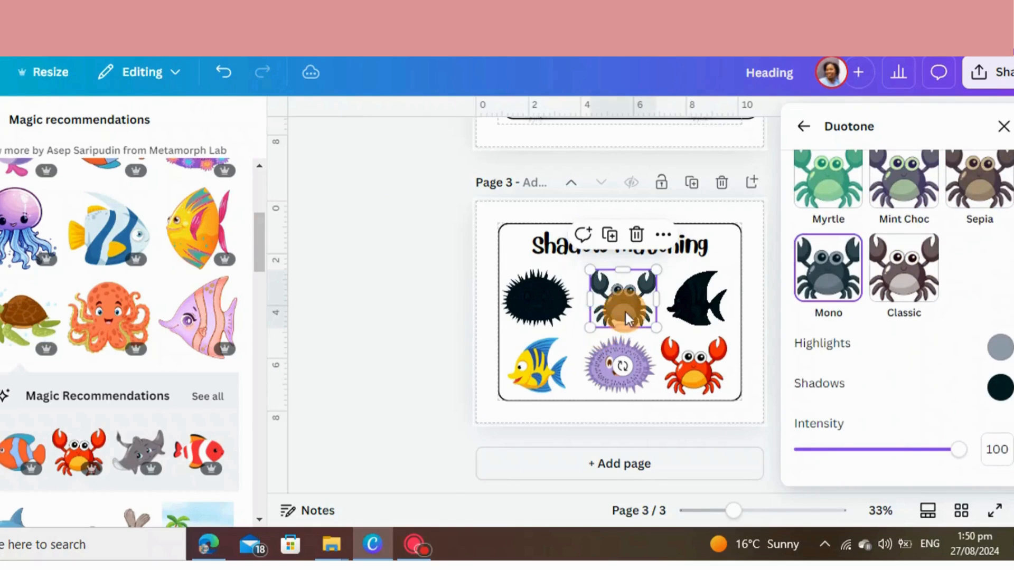
click(1001, 347)
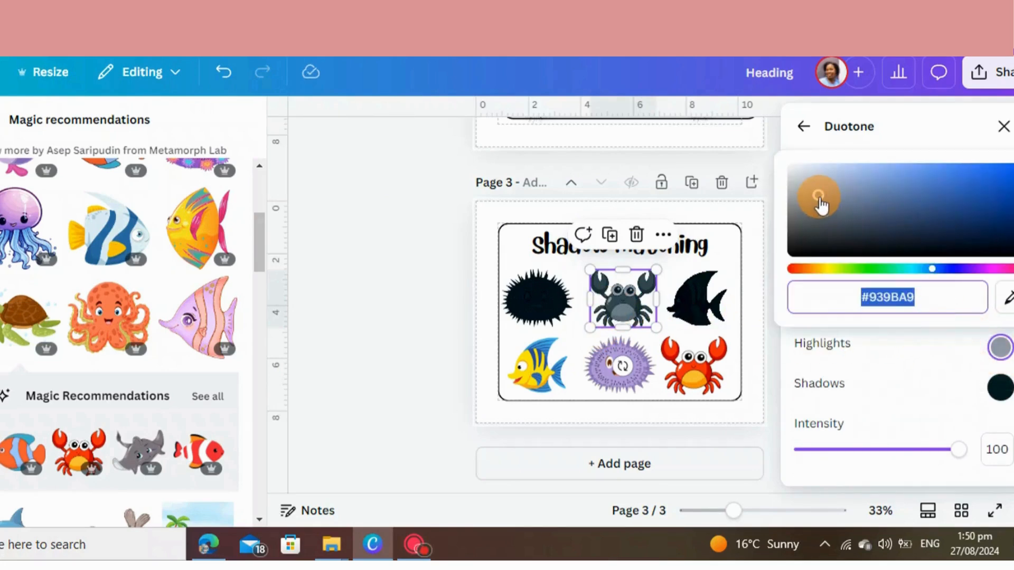
drag(820, 205, 1011, 244)
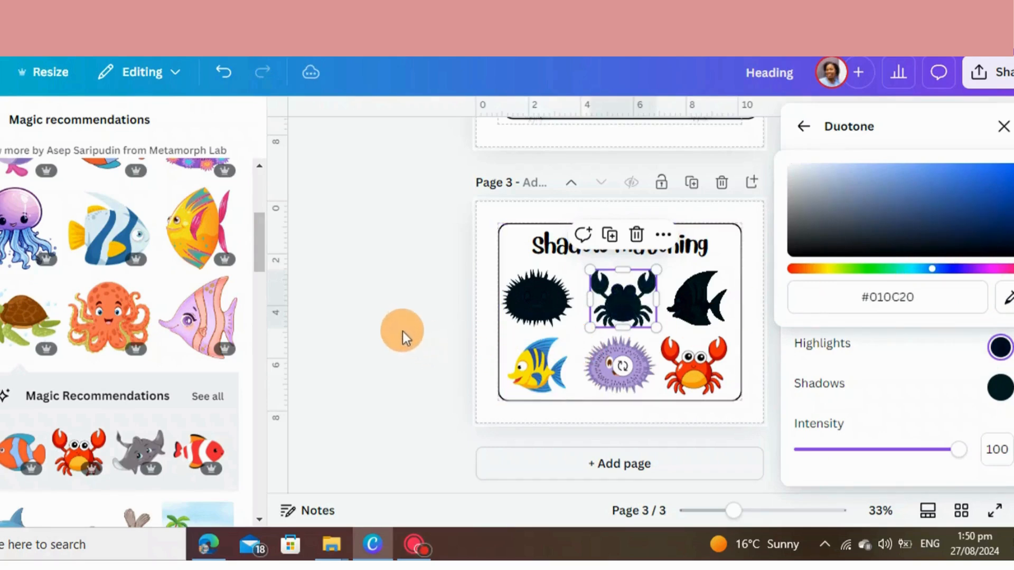
click(401, 331)
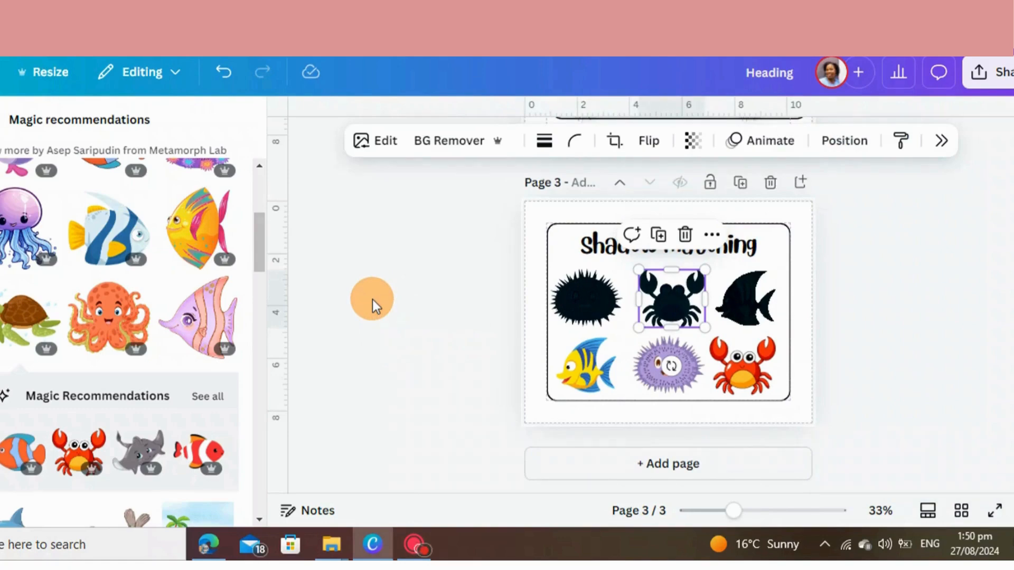
Add a blank page 4 and leave the magic recommendations list
click(631, 467)
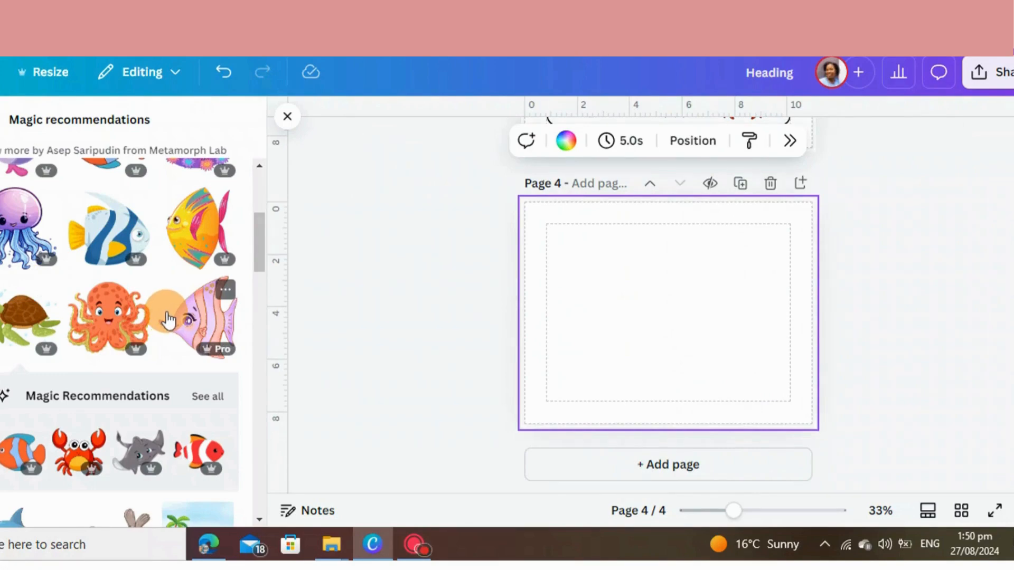
scroll(140, 363, up, 5)
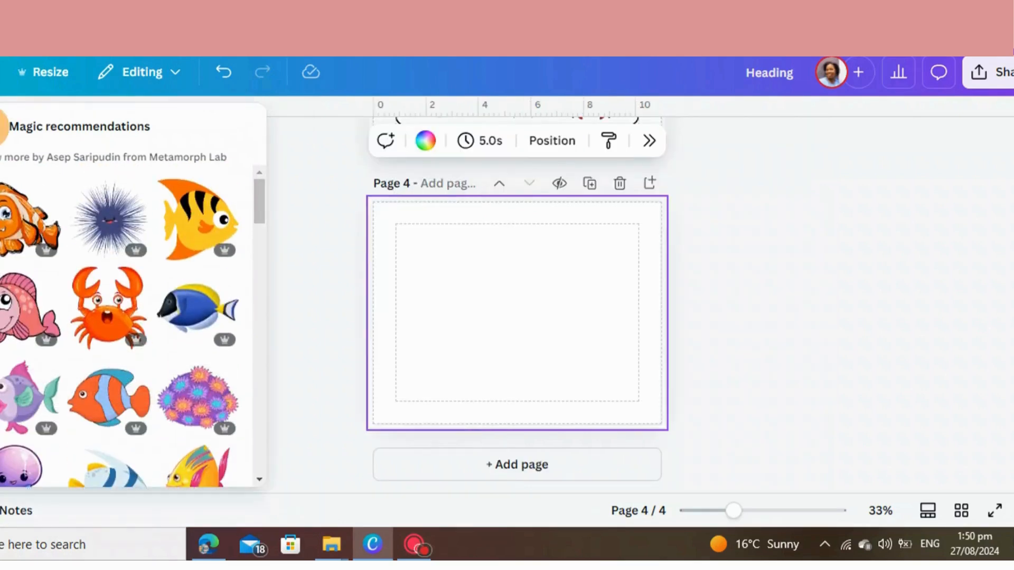
click(5, 120)
mouse_move(2, 238)
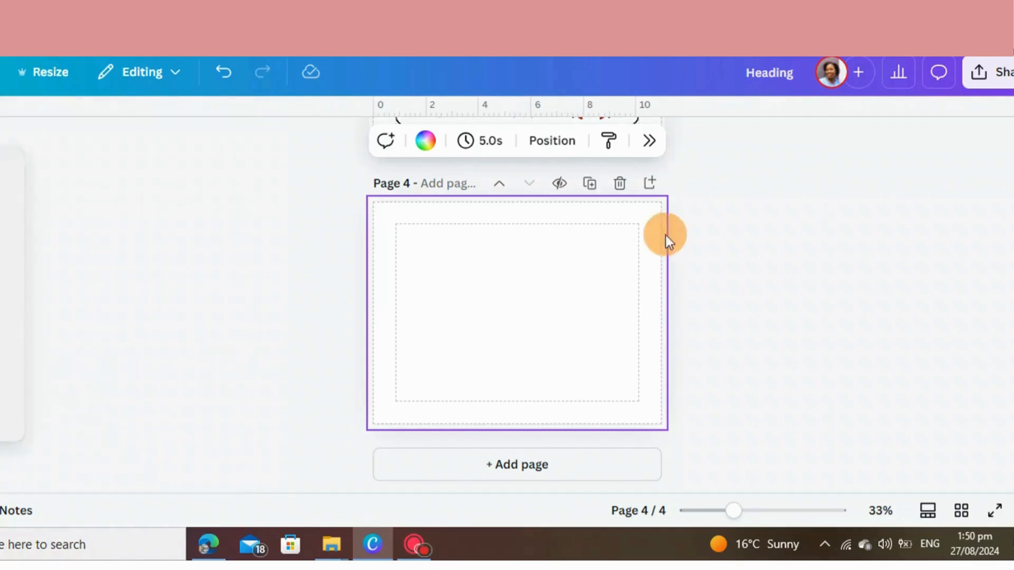
Copy the "Shadow matching" title and the rounded frame from page 3 onto page 4, deleting the surplus frame
scroll(519, 270, up, 6)
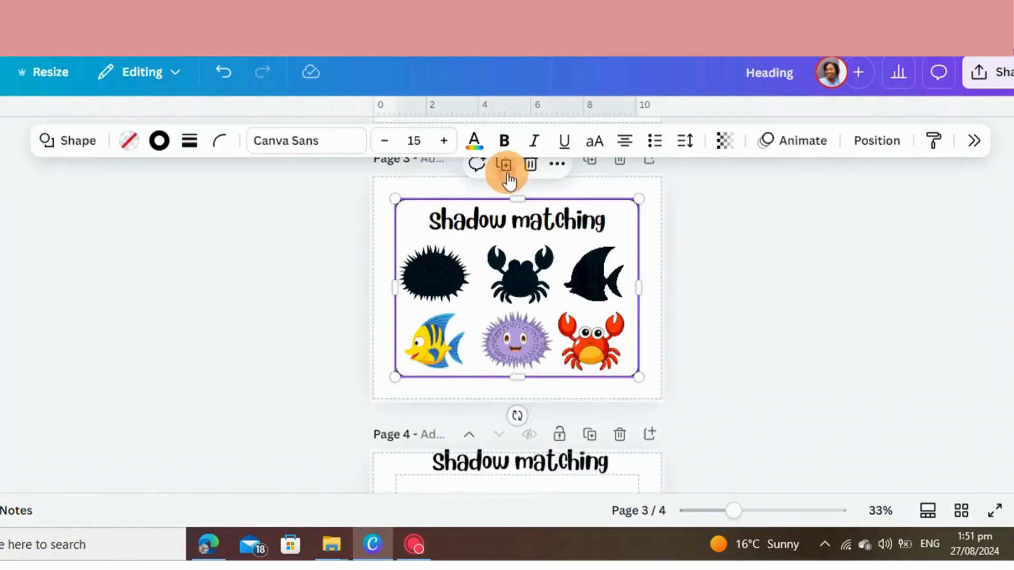
click(507, 172)
scroll(511, 264, down, 2)
drag(511, 264, 506, 544)
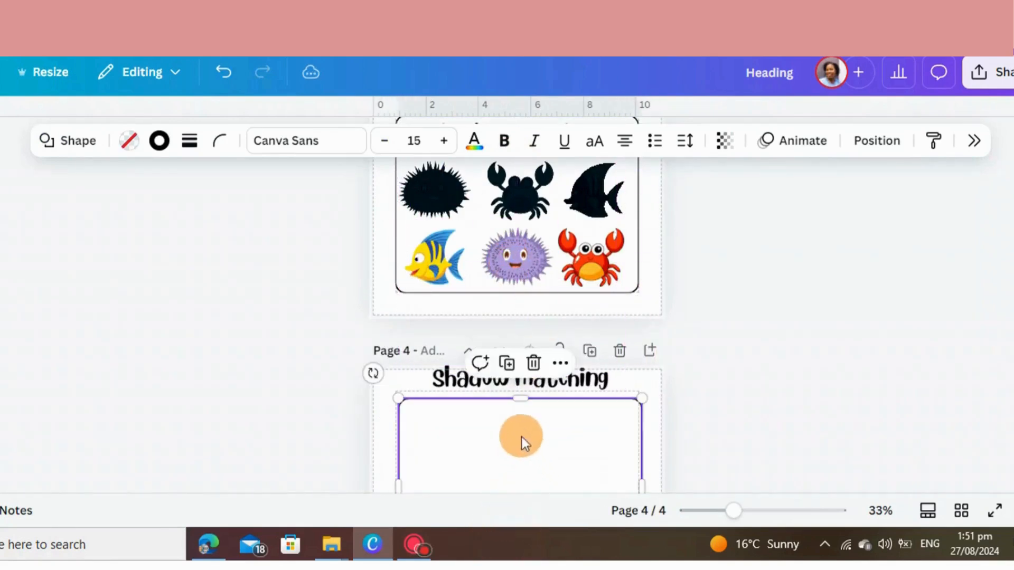
click(506, 364)
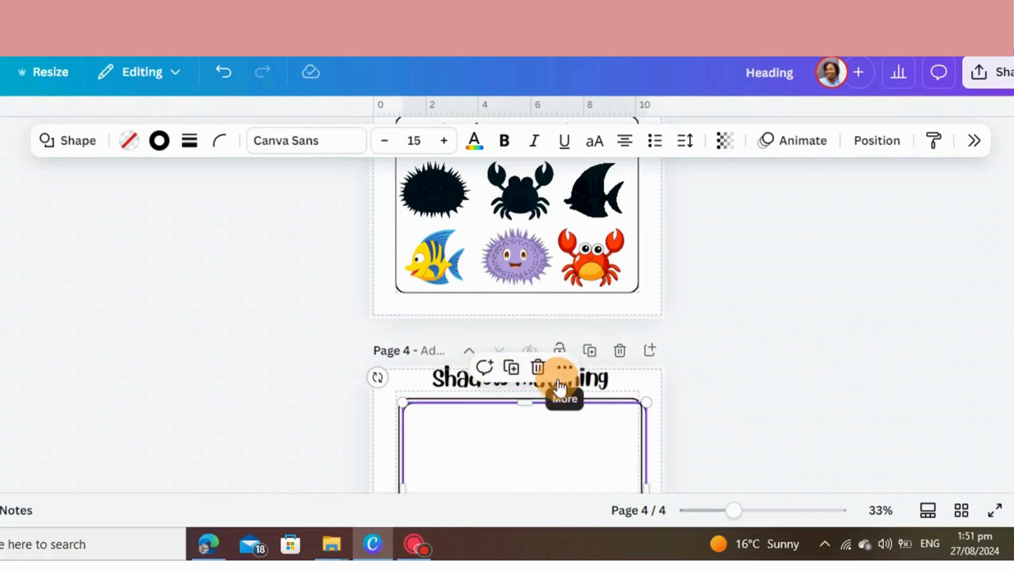
click(538, 367)
Duplicate the title on page 4, place the copy inside the frame and remove the original above it
click(521, 372)
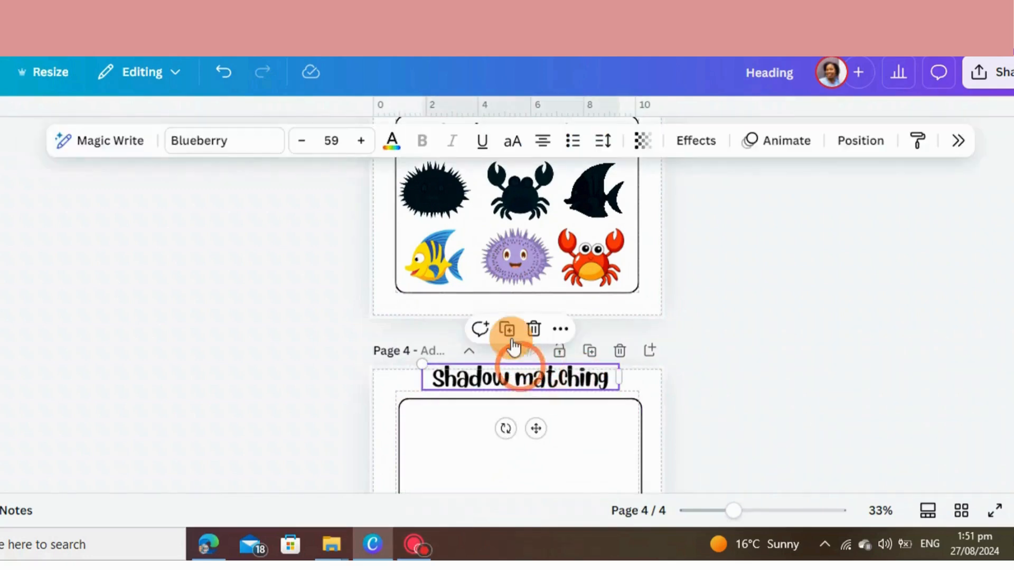
click(510, 333)
click(722, 362)
drag(581, 380, 555, 421)
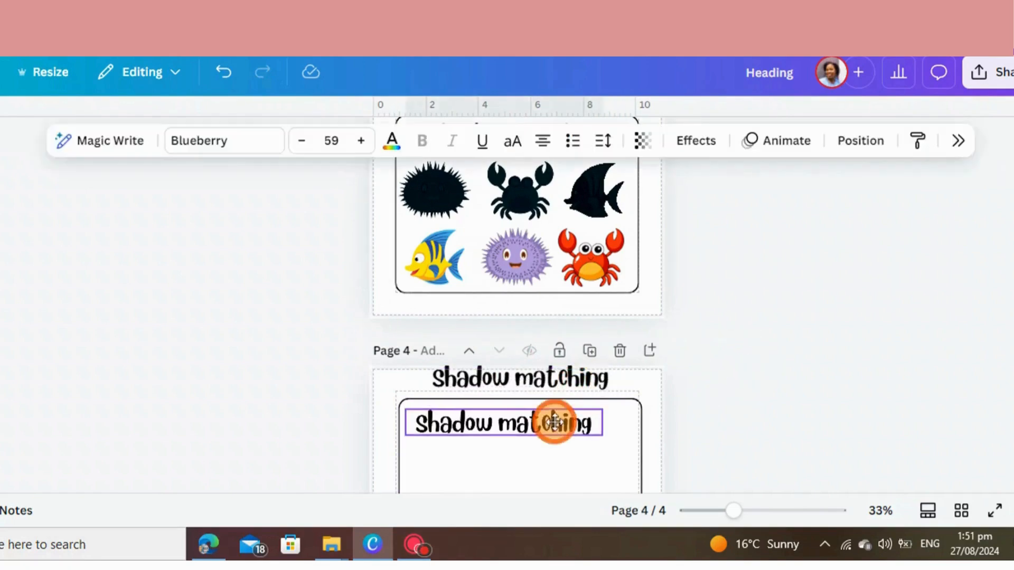
drag(584, 381, 904, 328)
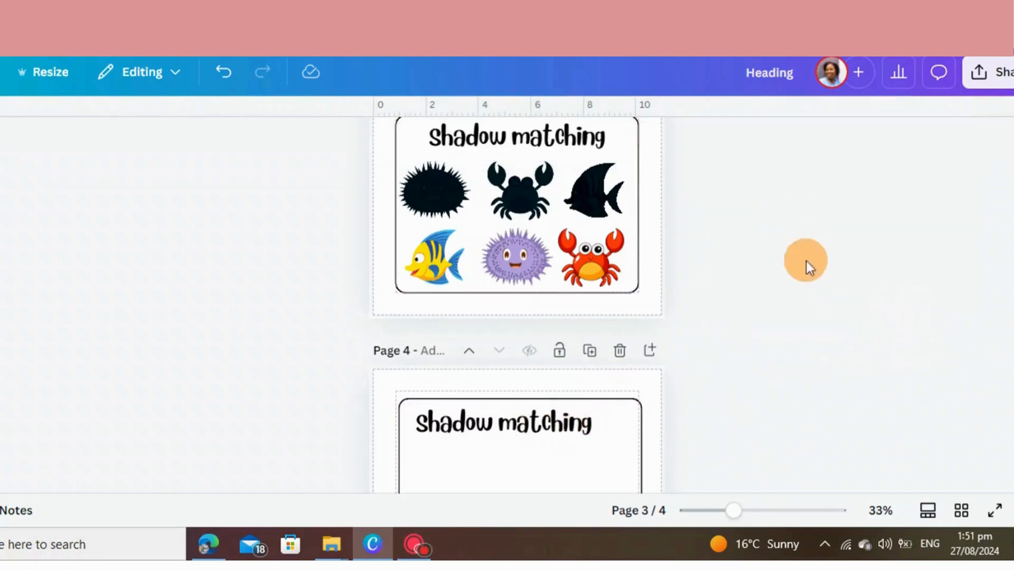
Align page 4's frame with the margin guides and center the title along the frame's upper edge
scroll(710, 343, down, 3)
click(552, 326)
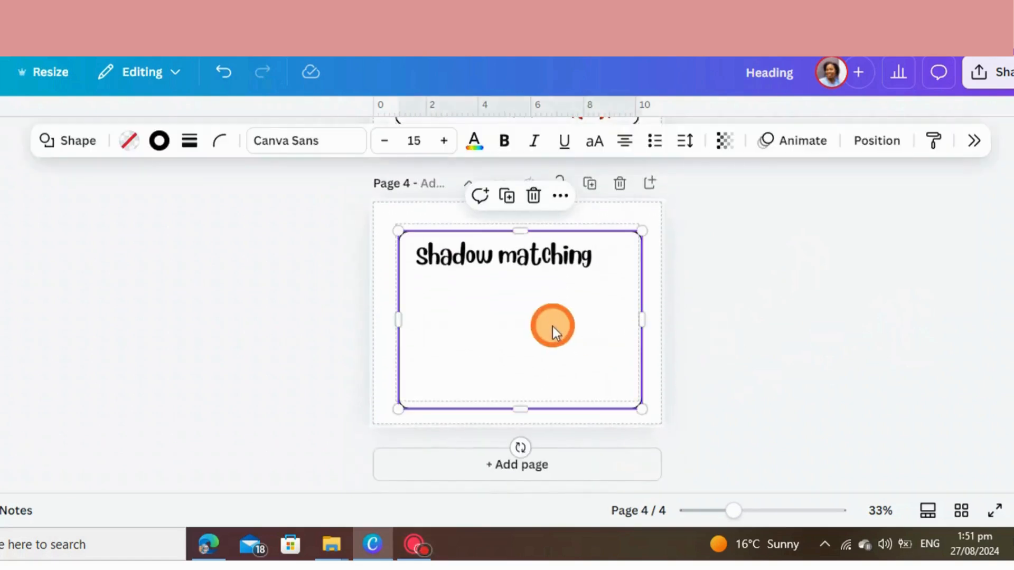
click(749, 311)
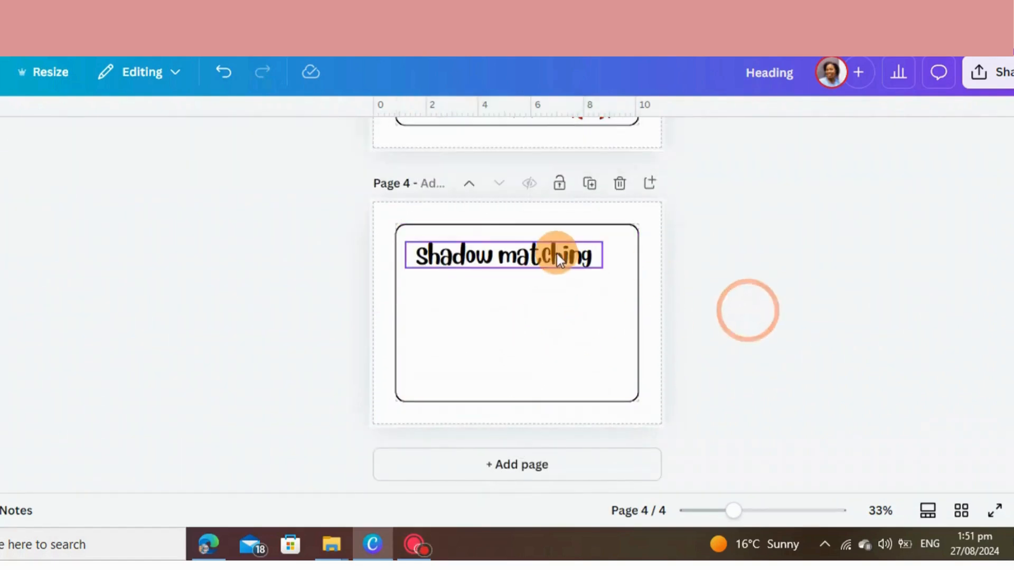
drag(556, 253, 572, 239)
click(888, 292)
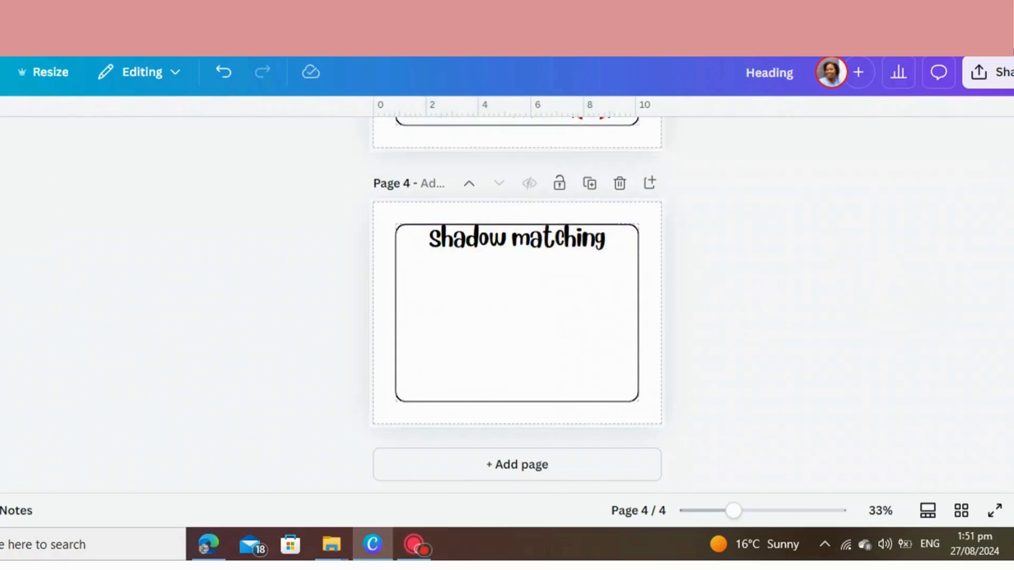
Replace the page 4 title text with "Color me"
mouse_move(1, 177)
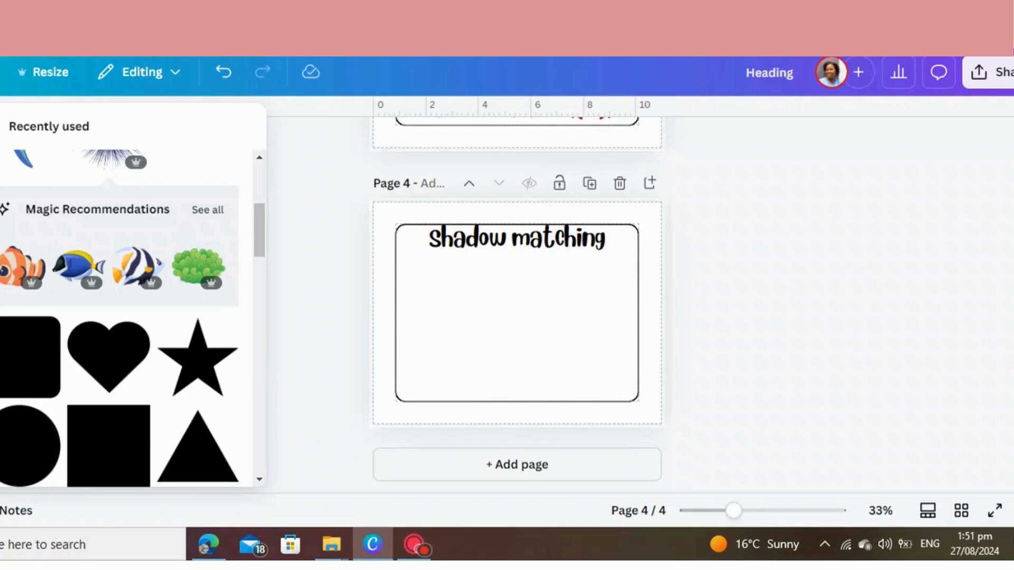
click(451, 250)
double_click(604, 239)
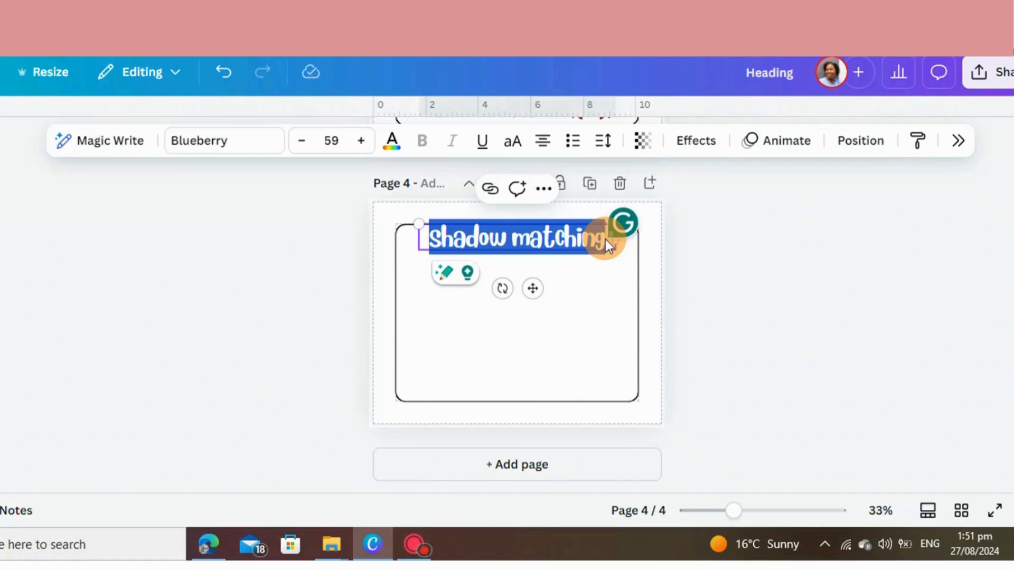
text(Color m)
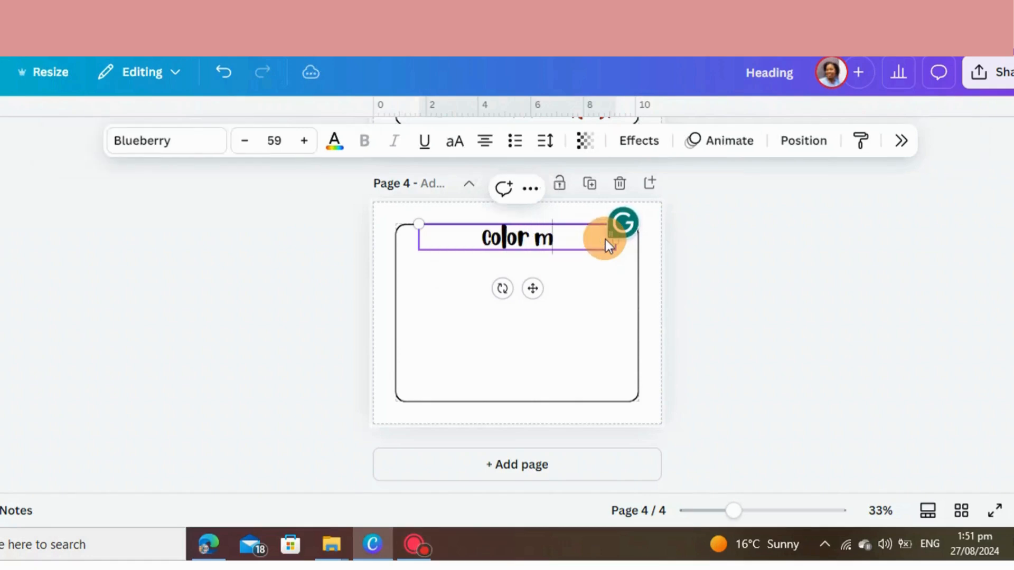
text(e)
click(693, 251)
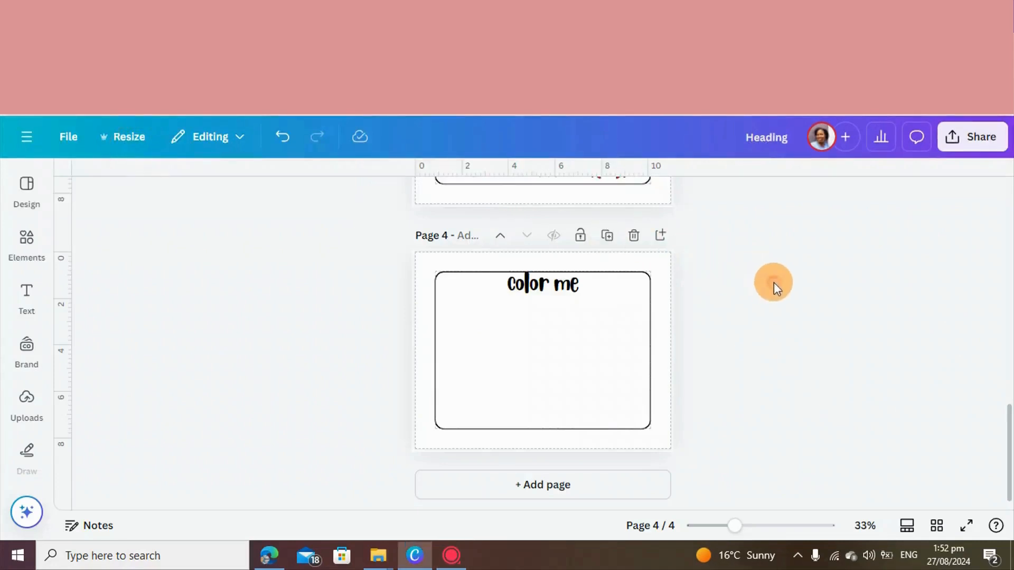
click(773, 283)
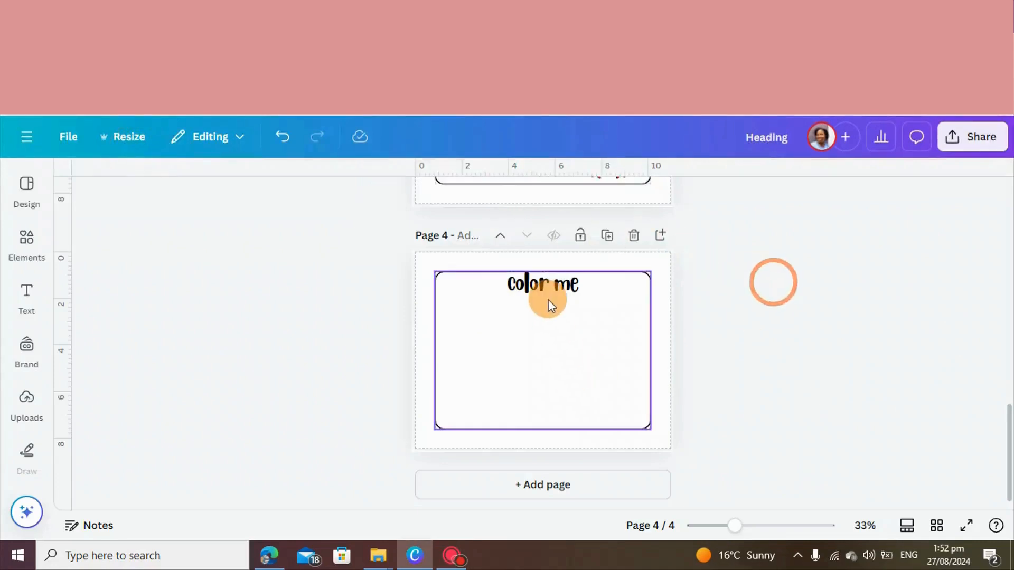
Add the black outline angelfish from the recently used elements to page 4
click(27, 345)
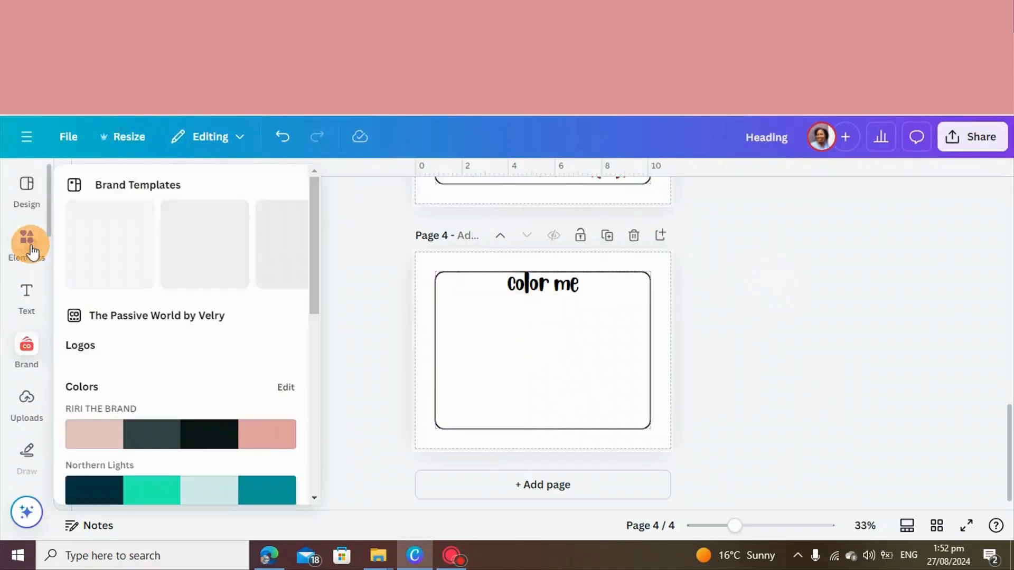
click(30, 248)
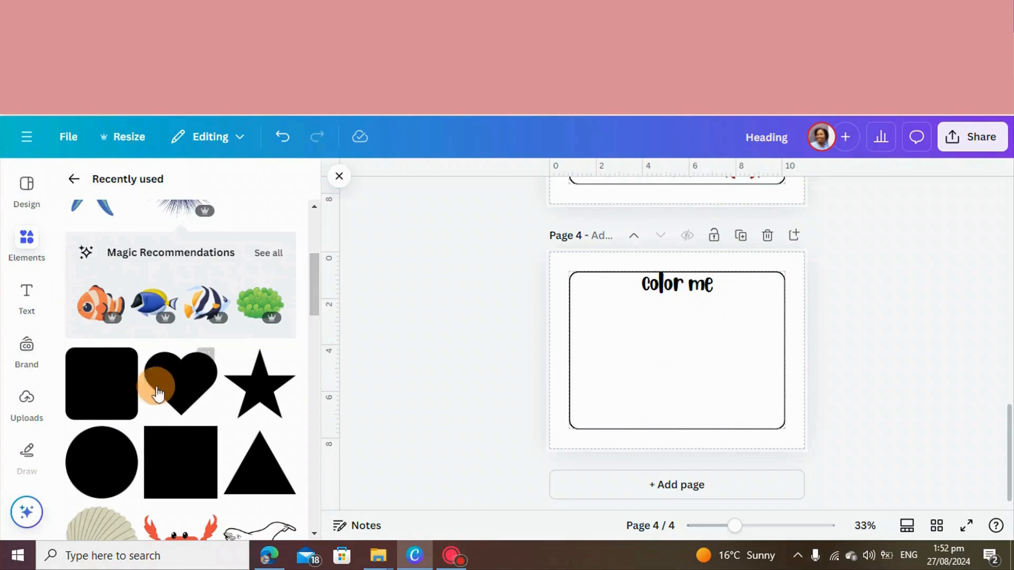
scroll(186, 298, up, 5)
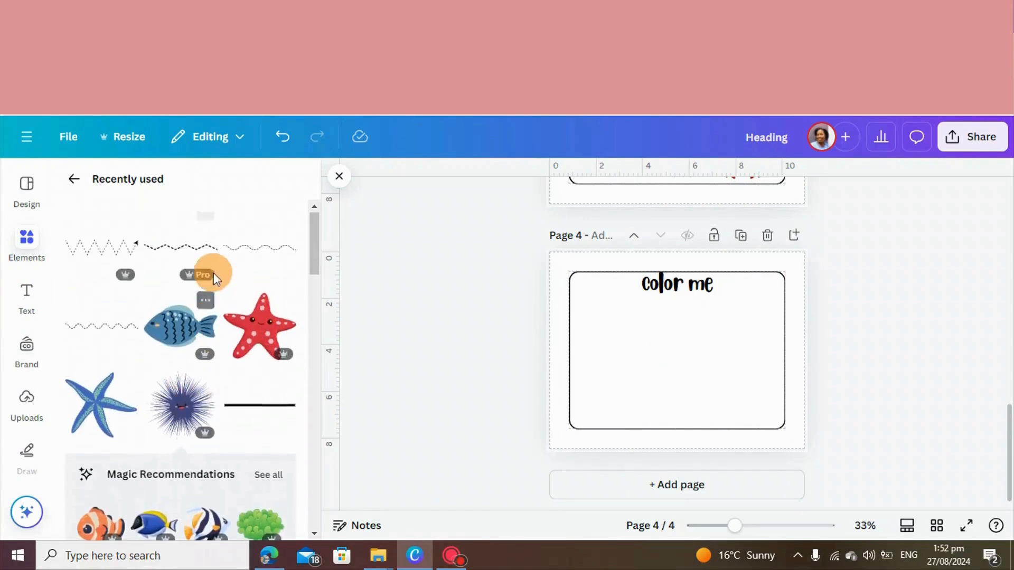
click(74, 181)
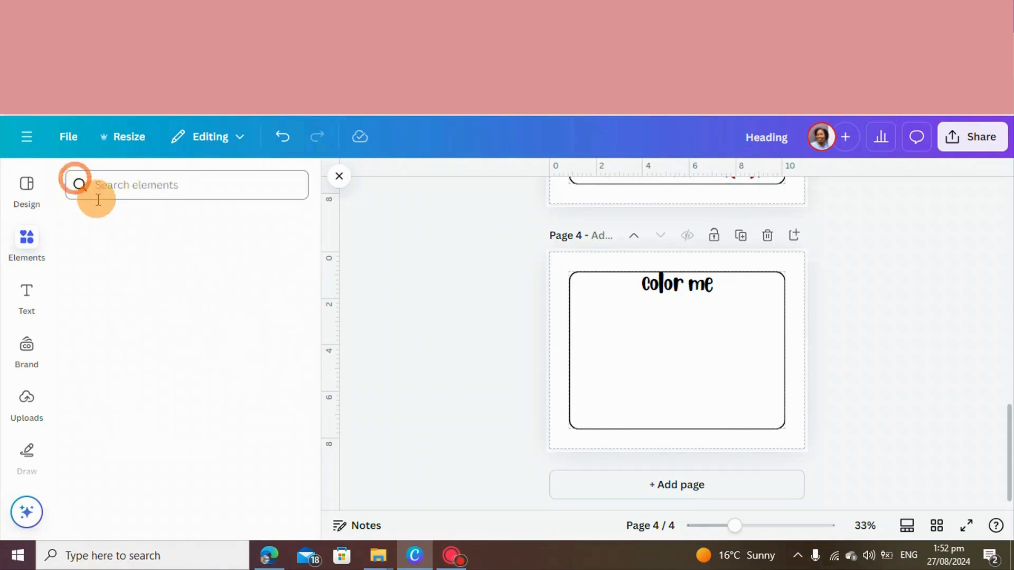
click(274, 227)
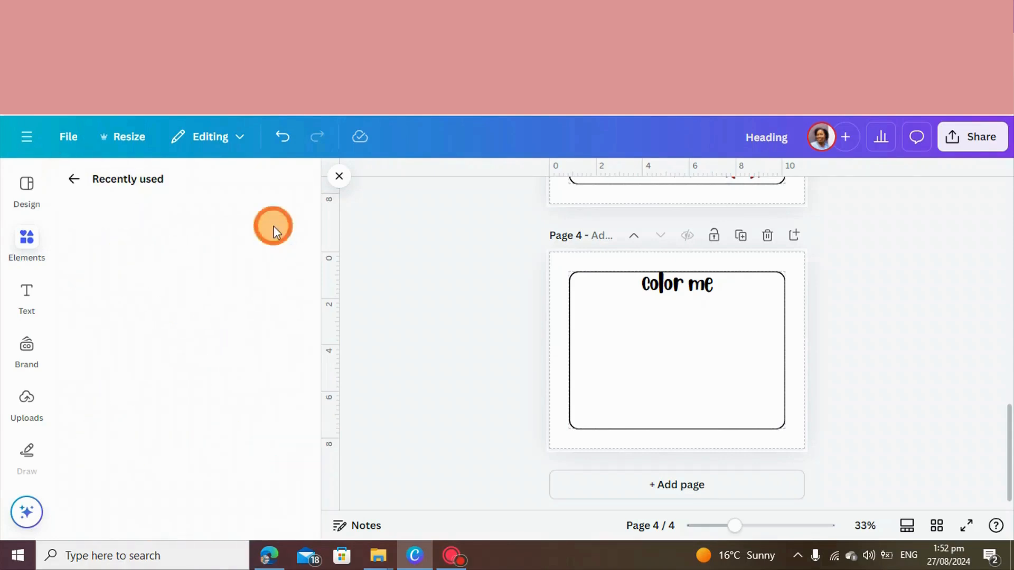
scroll(244, 375, down, 8)
scroll(242, 376, down, 5)
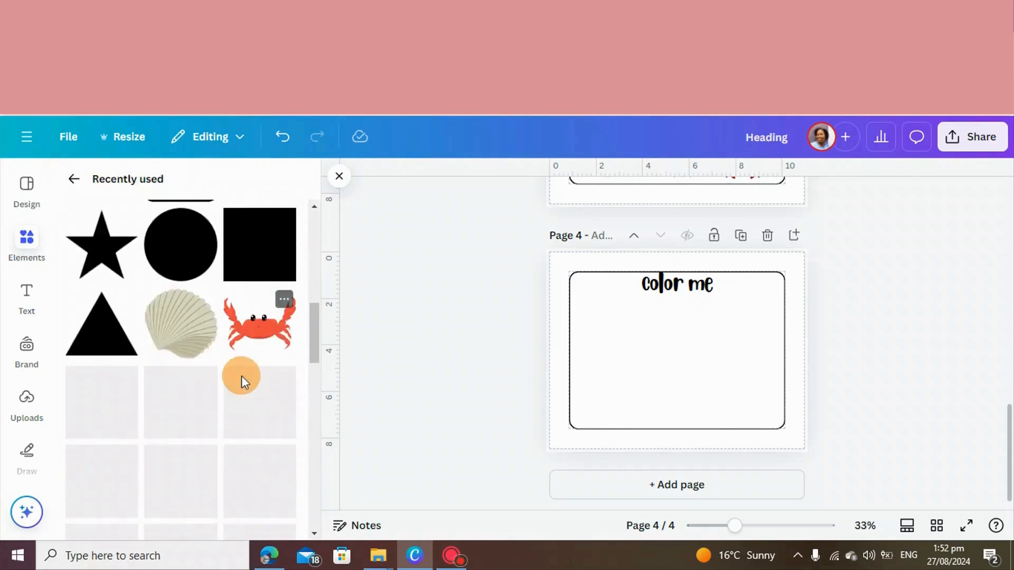
scroll(236, 420, down, 10)
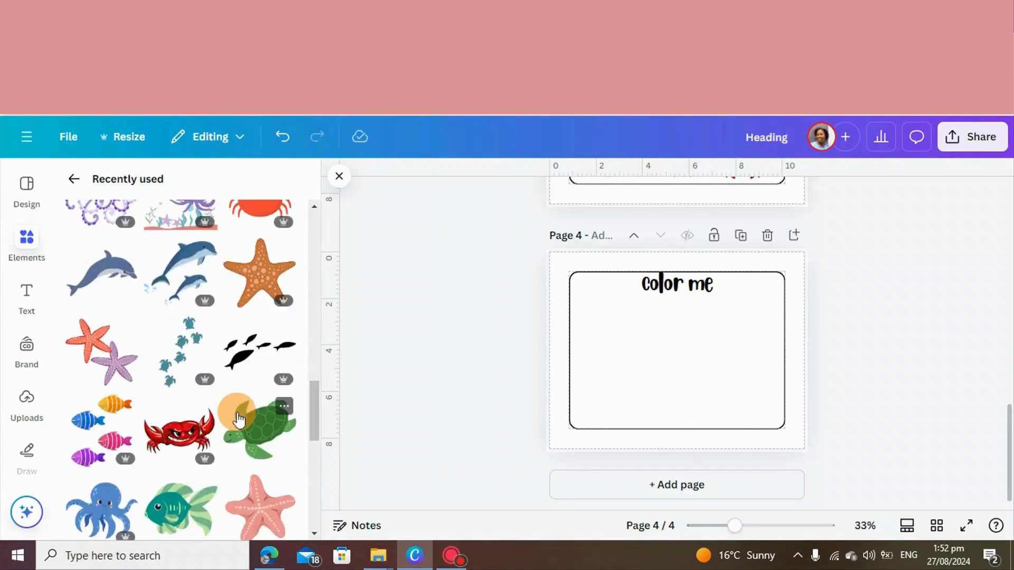
scroll(238, 420, up, 3)
scroll(238, 420, up, 10)
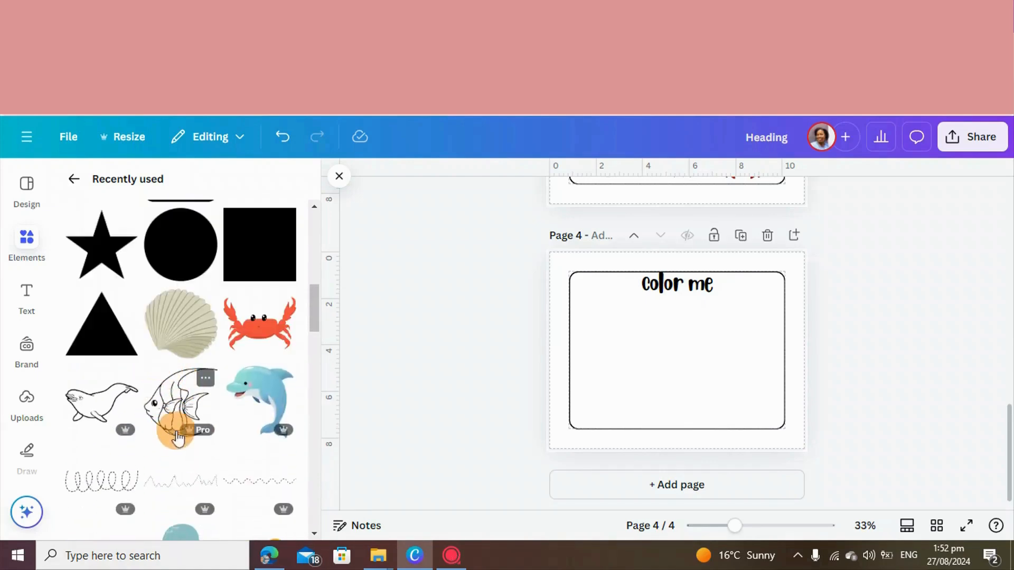
click(152, 425)
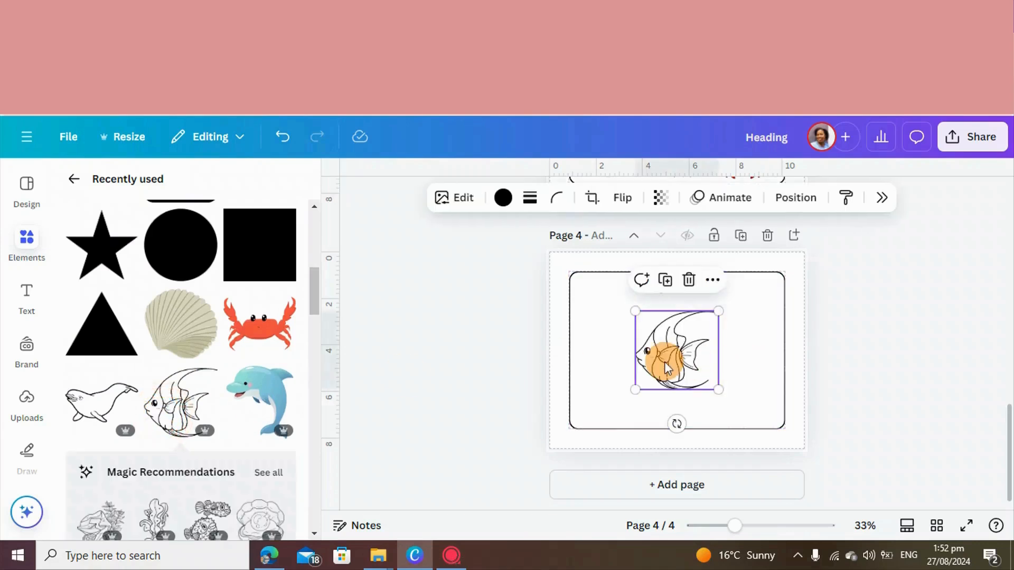
Enlarge the angelfish and place it against the right side of the page 4 frame, below the title
drag(656, 350, 703, 364)
drag(764, 323, 780, 291)
drag(745, 364, 744, 367)
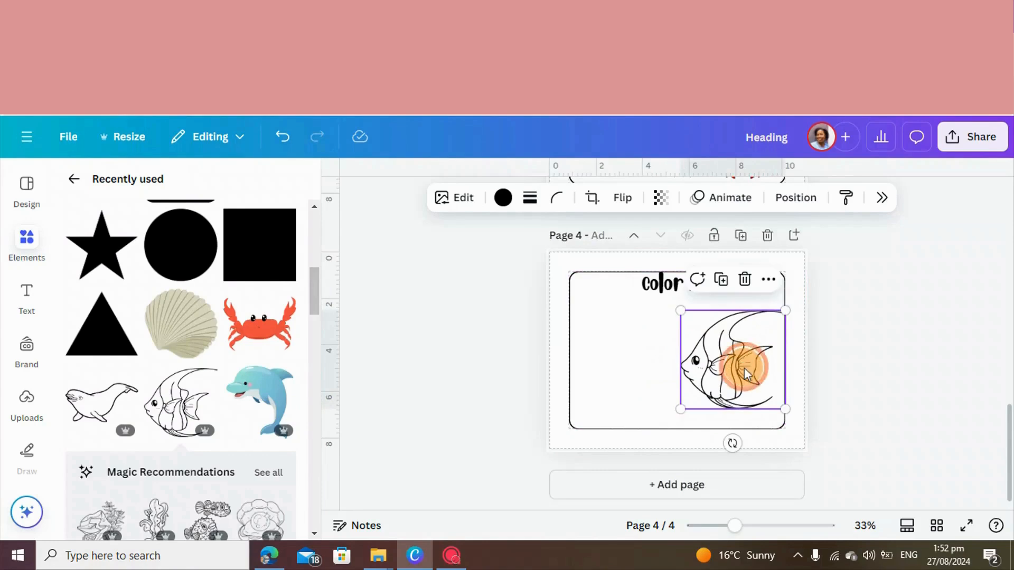
Duplicate the page 4 title "Color me" and place the copy below it, to the left of the angelfish
click(666, 290)
click(677, 285)
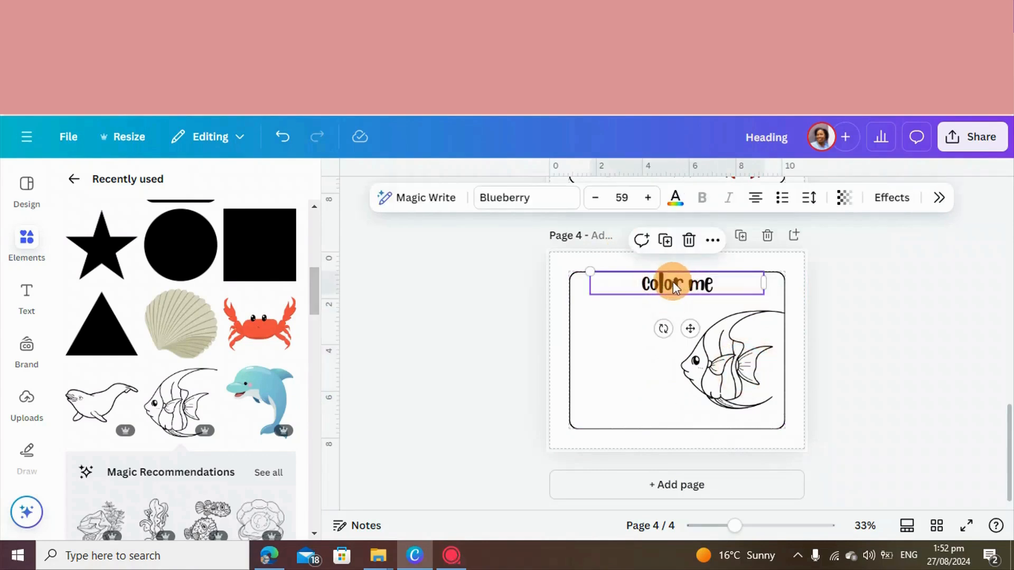
click(665, 241)
drag(658, 287, 590, 327)
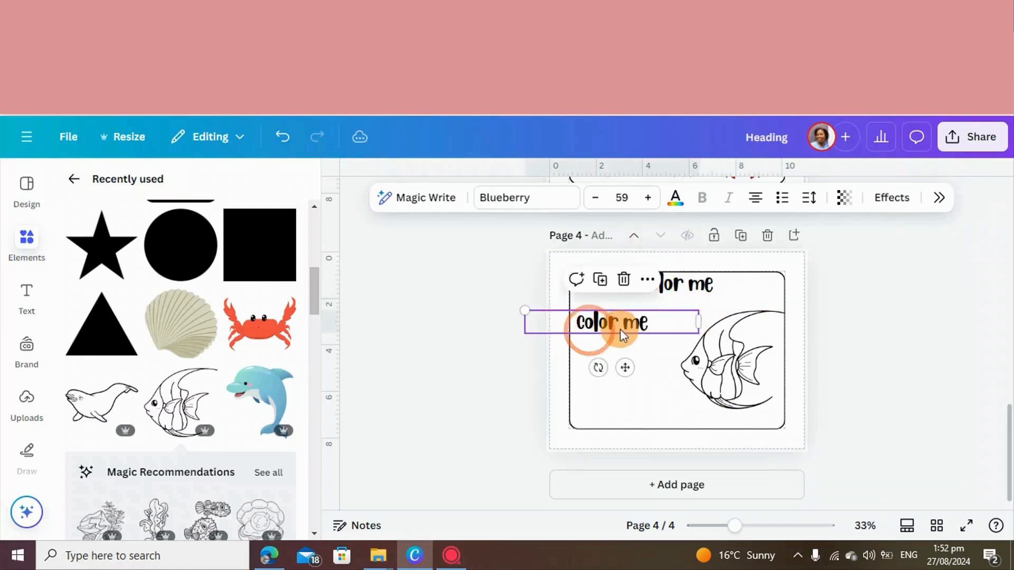
Replace the copied title's text with "Angel fish" and move it to the lower-left corner of the page 4 frame
double_click(655, 326)
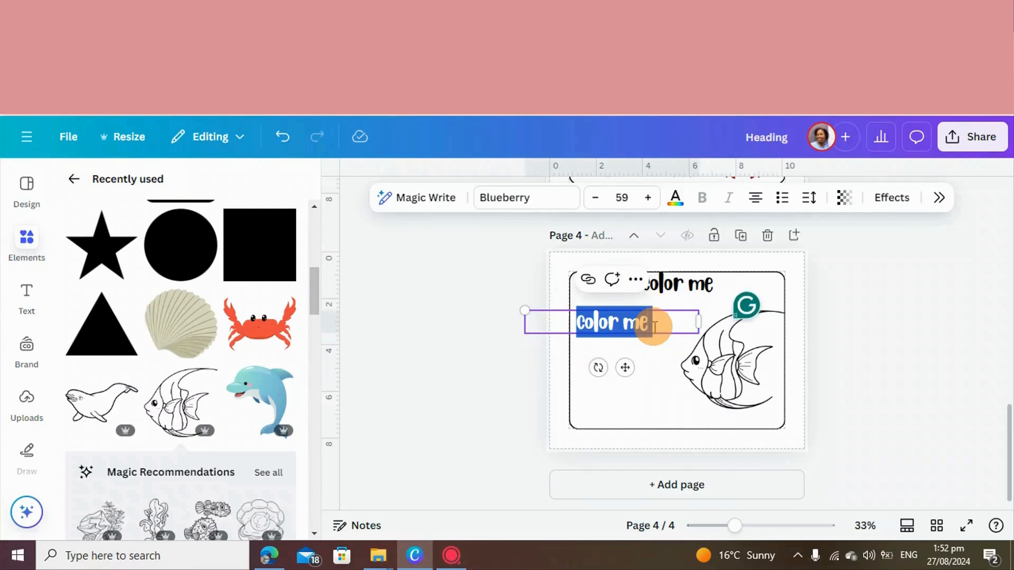
text(Ang)
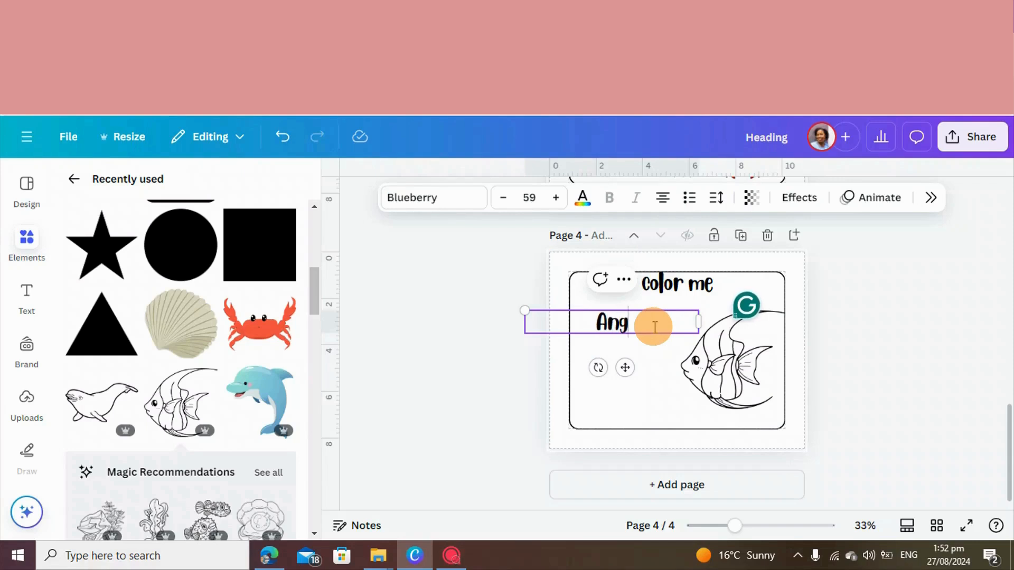
text(el fish)
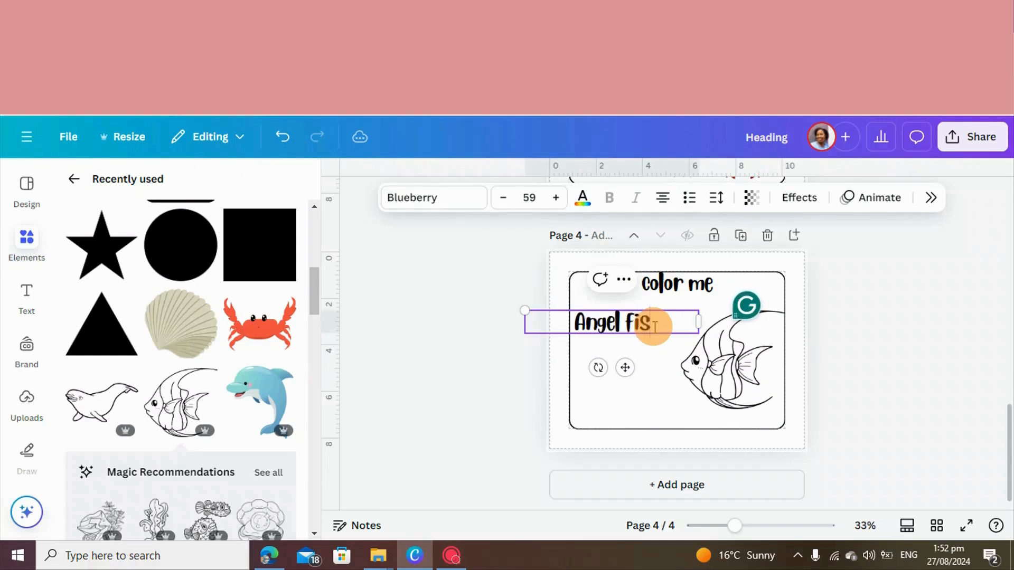
click(863, 363)
drag(616, 324, 641, 400)
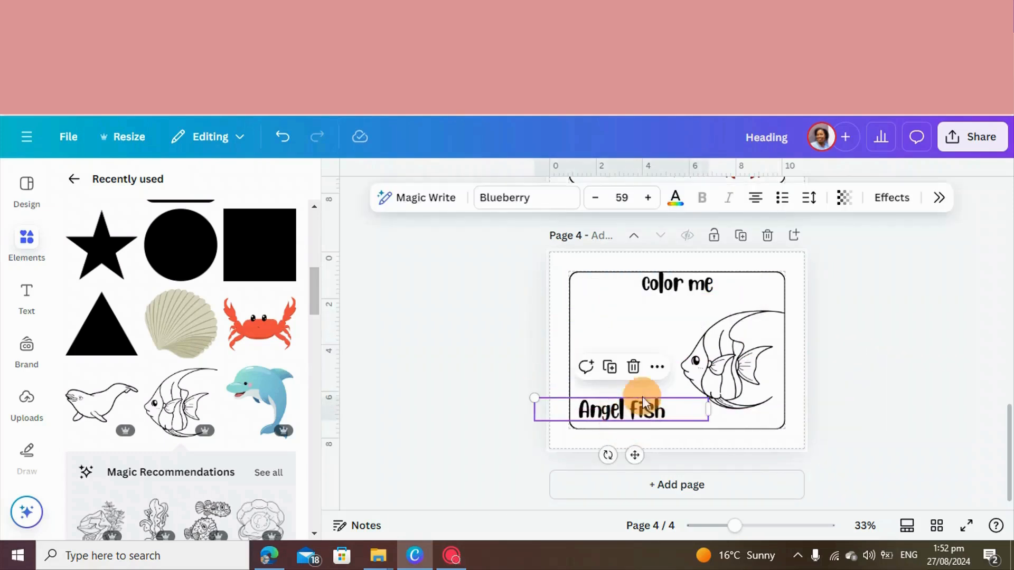
Add a heading text box to page 4 and move it to the frame's upper-left area, below the title
click(607, 317)
click(26, 306)
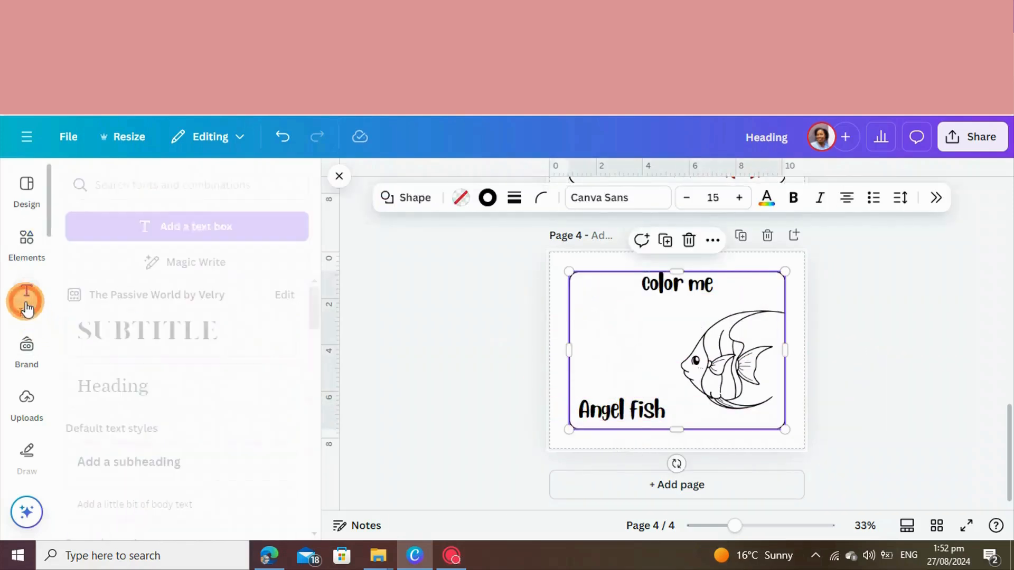
click(168, 412)
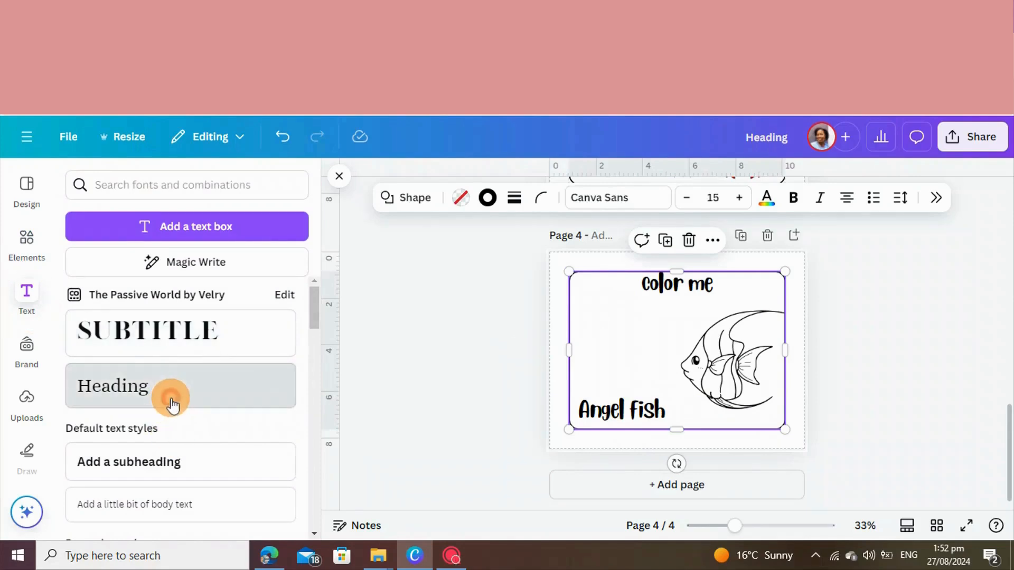
double_click(679, 436)
click(871, 427)
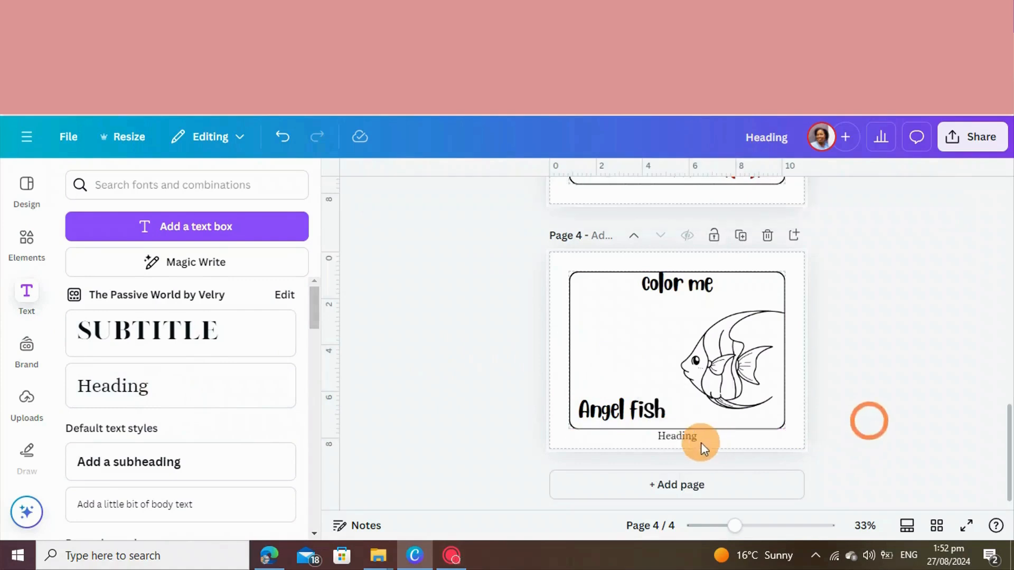
drag(697, 439, 633, 326)
click(623, 315)
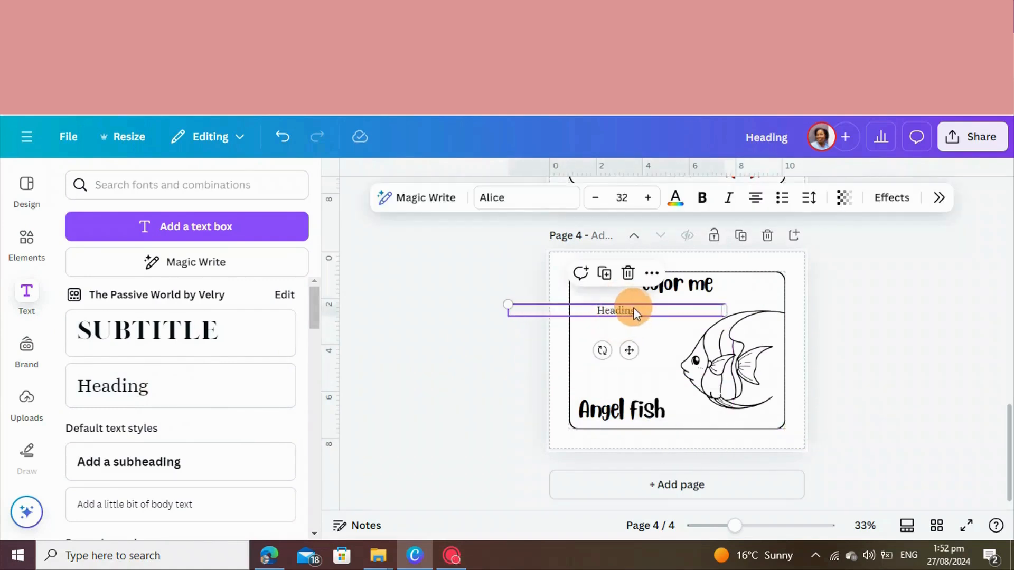
Replace the new heading's text with a capital "A"
double_click(644, 312)
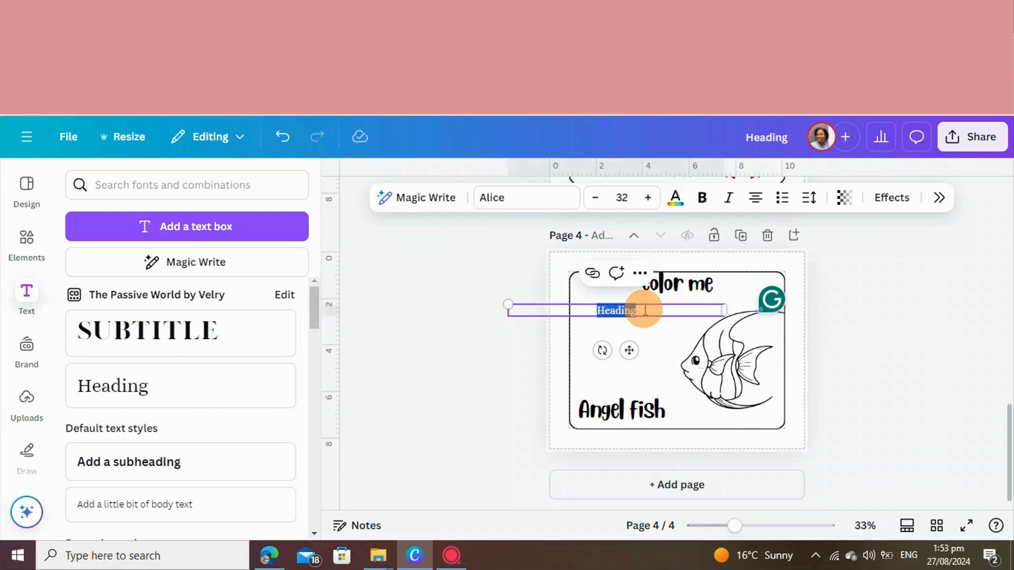
key(BackSpace)
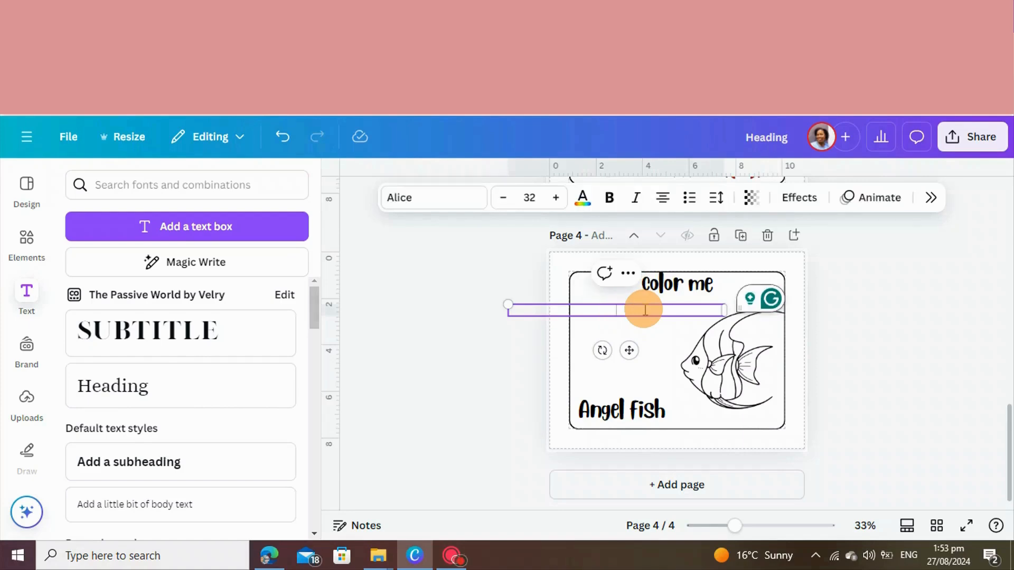
text(A)
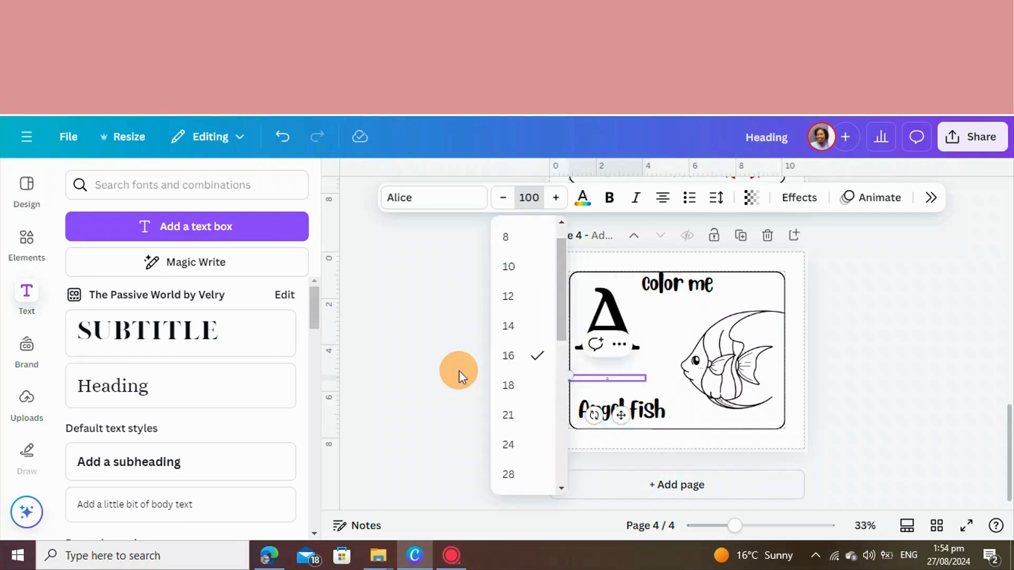
Set the lowercase "a" to font size 100 and place it just right of the capital "A"
click(460, 370)
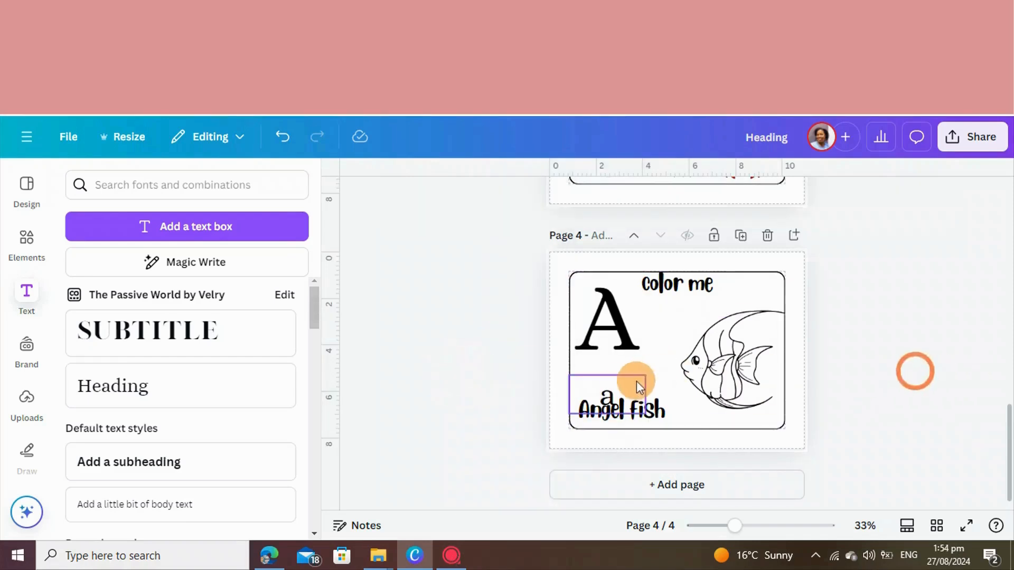
drag(613, 388, 658, 334)
click(947, 375)
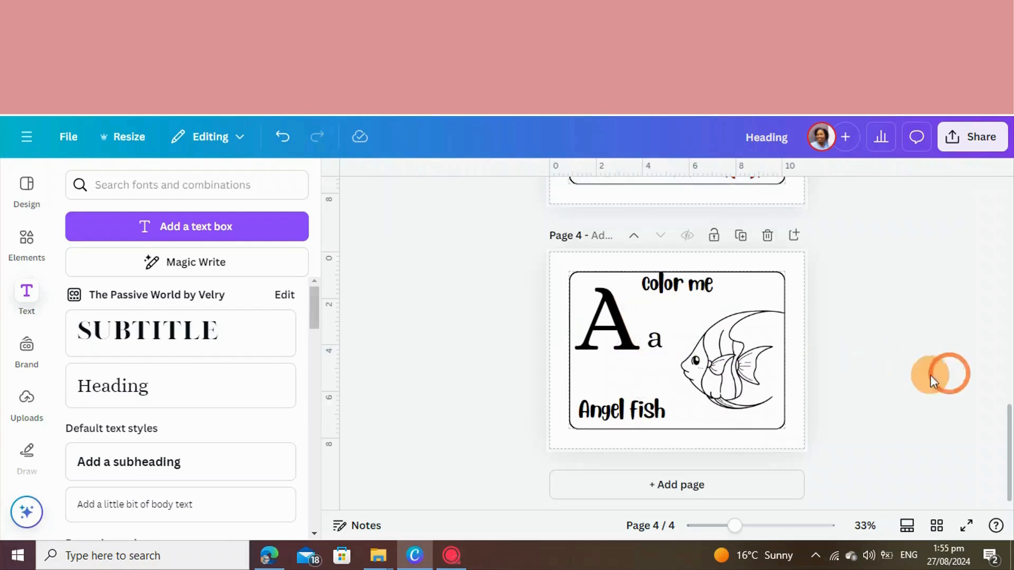
Search the fonts for "school doted fonts" and apply KG Primary Dots to the capital "A"
click(596, 343)
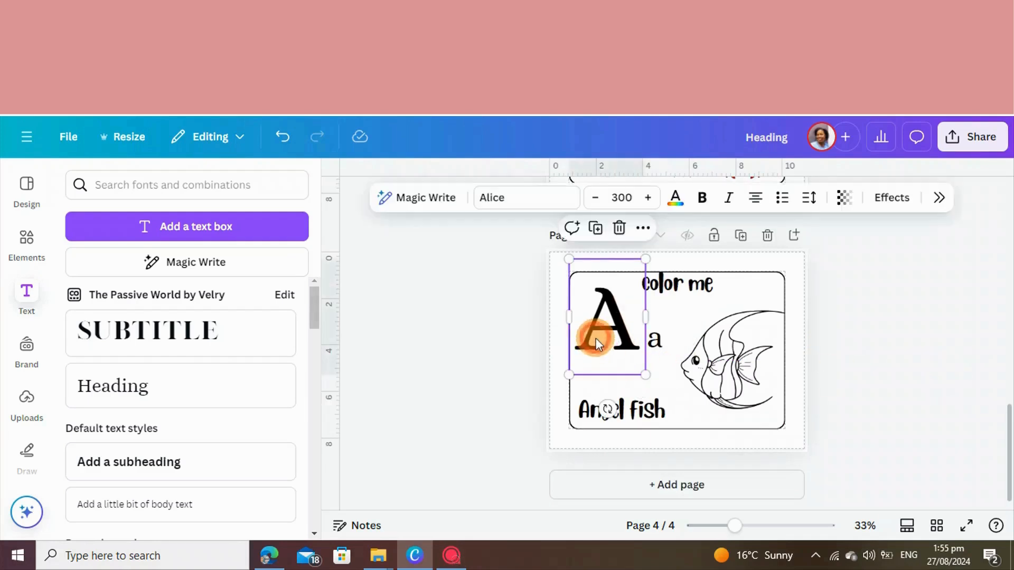
click(503, 200)
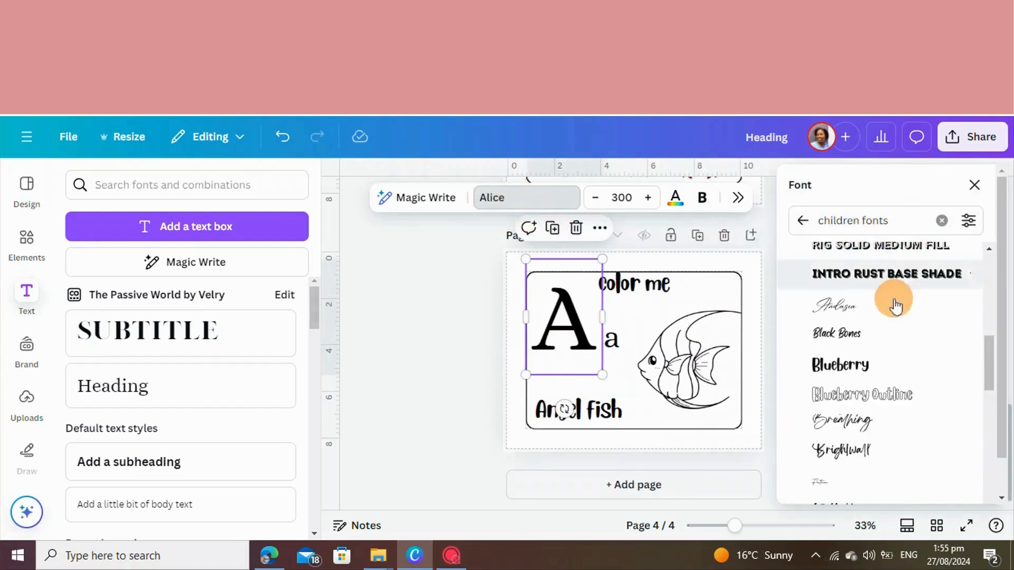
scroll(894, 346, down, 3)
scroll(894, 346, down, 8)
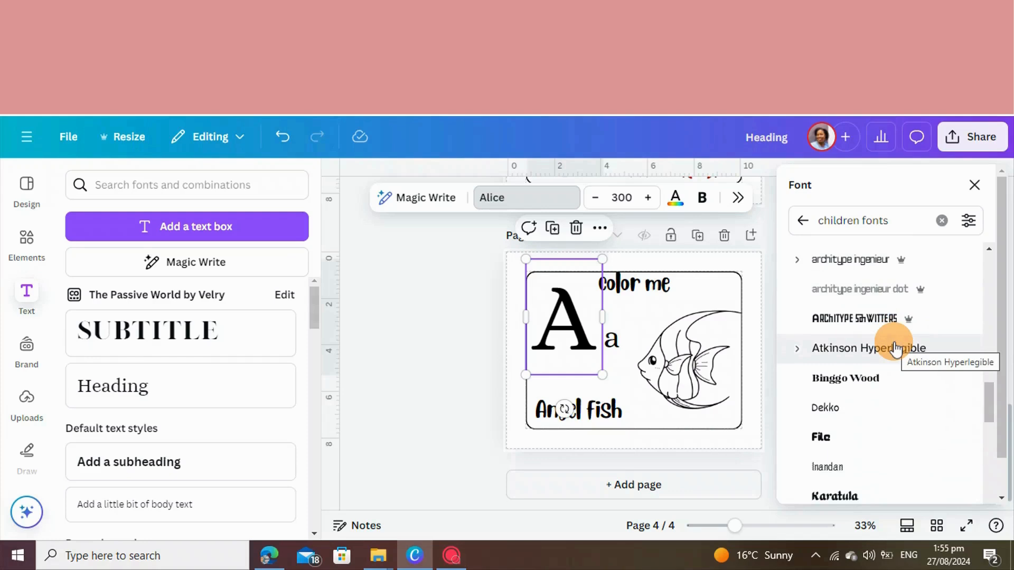
scroll(896, 349, up, 10)
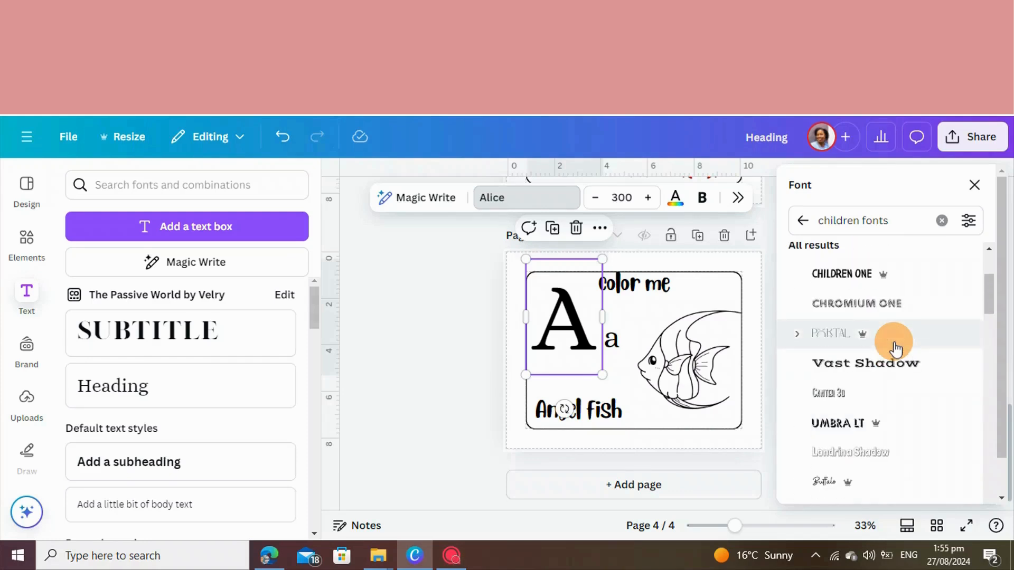
scroll(894, 347, up, 3)
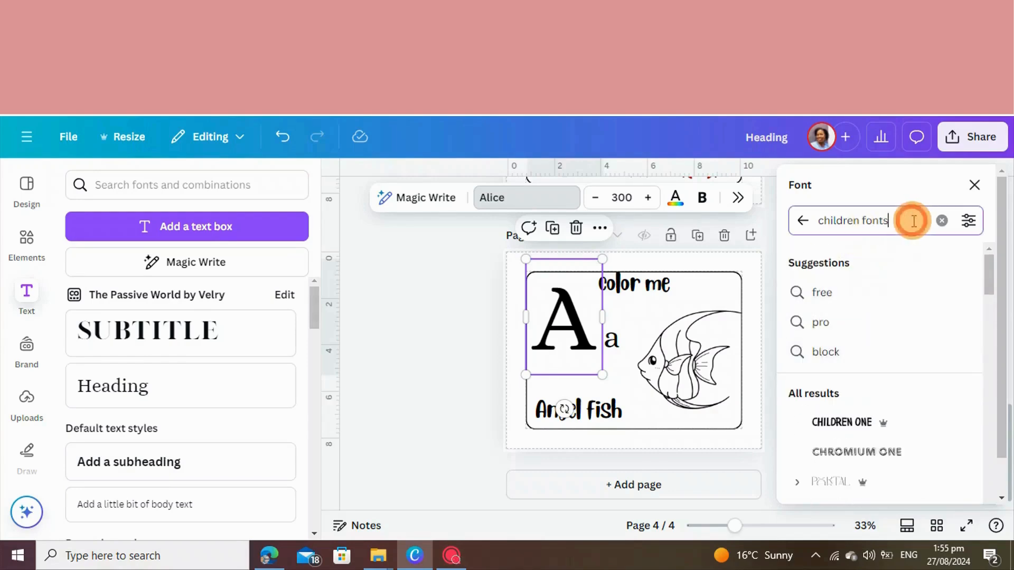
key(BackSpace)
key(BackSpace)
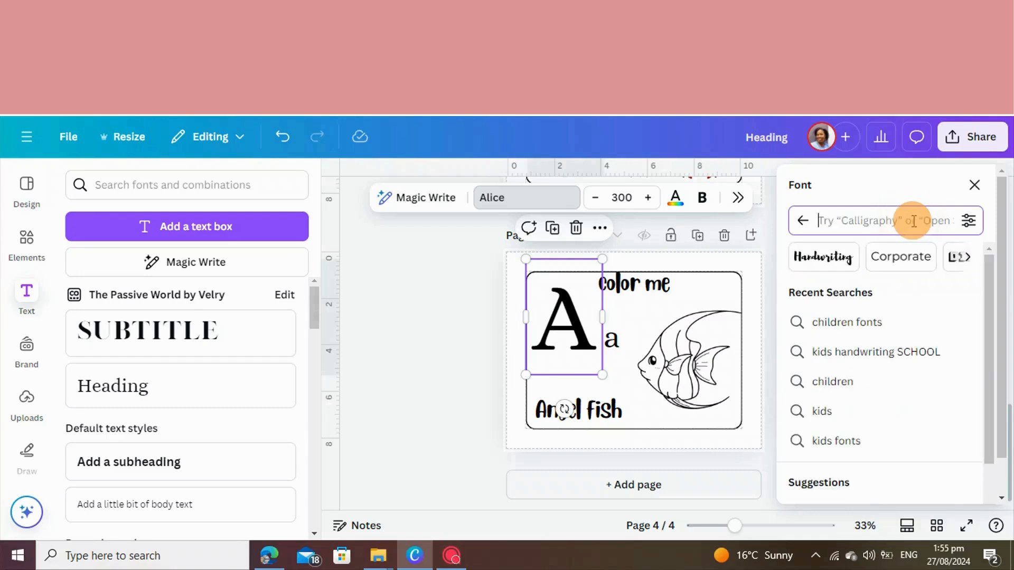
text(schoo)
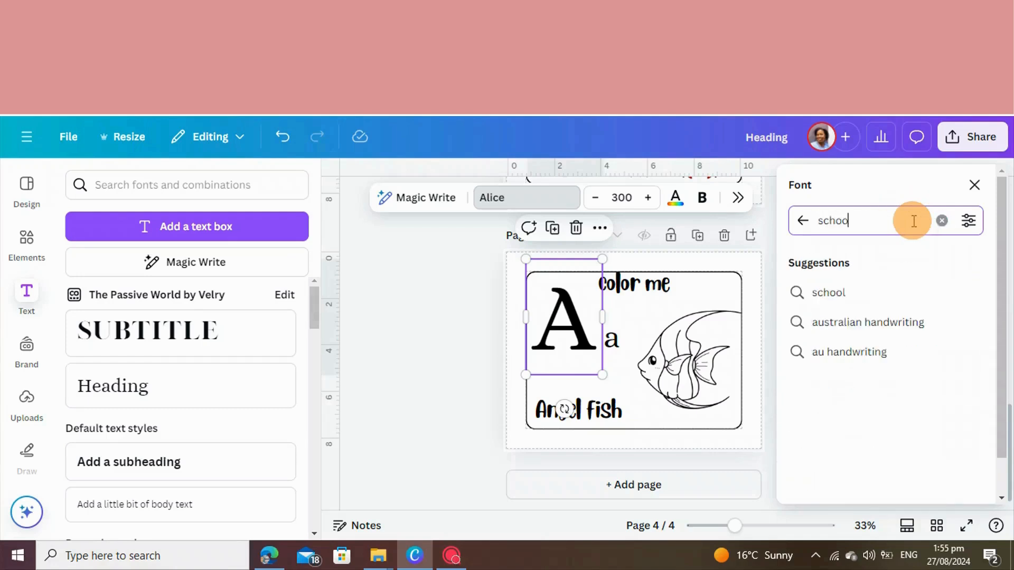
text(l doted)
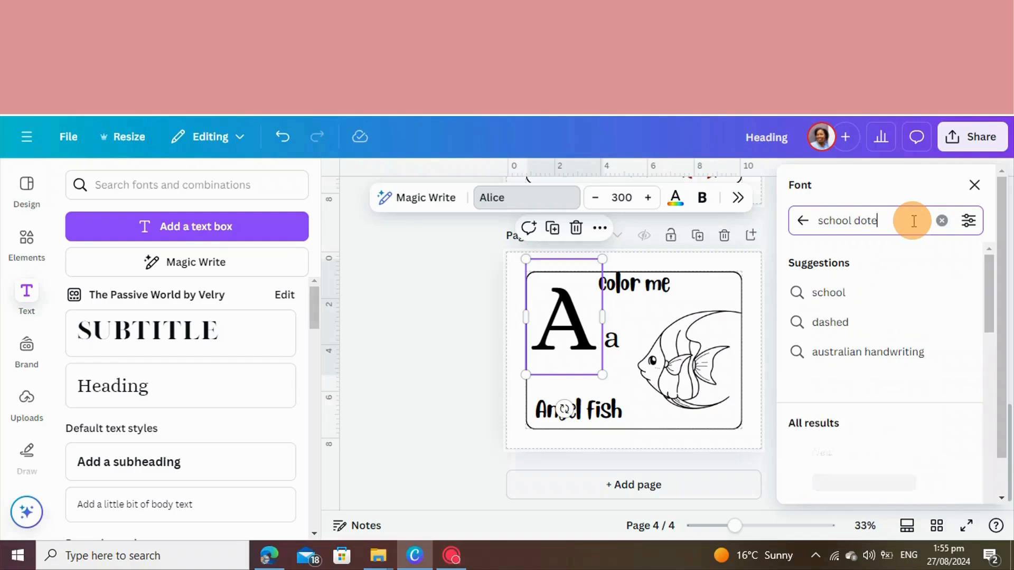
text(fonts)
click(819, 353)
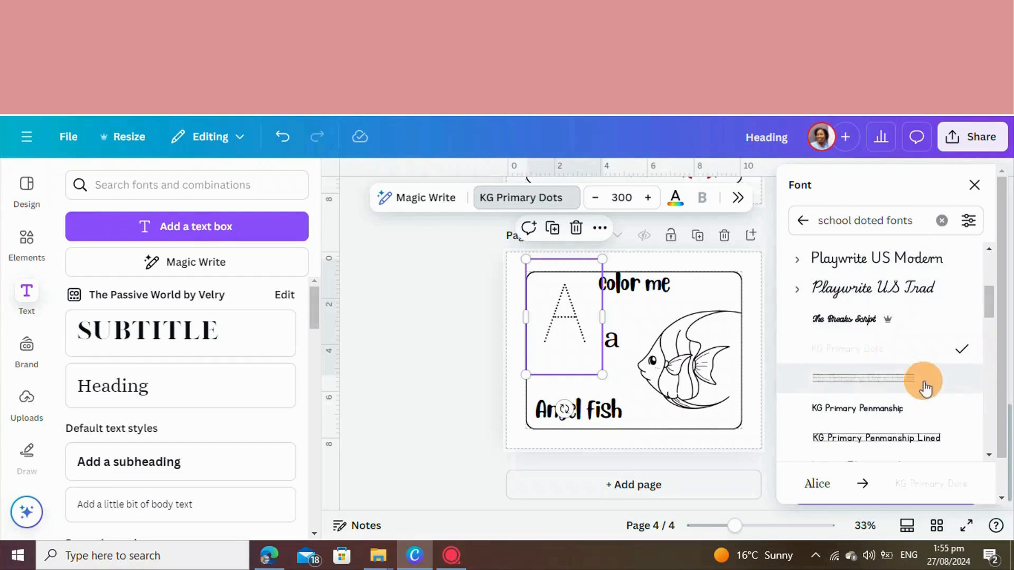
Apply the Canva Student Font Dotted font to the lowercase "a"
scroll(902, 404, down, 2)
scroll(903, 404, down, 3)
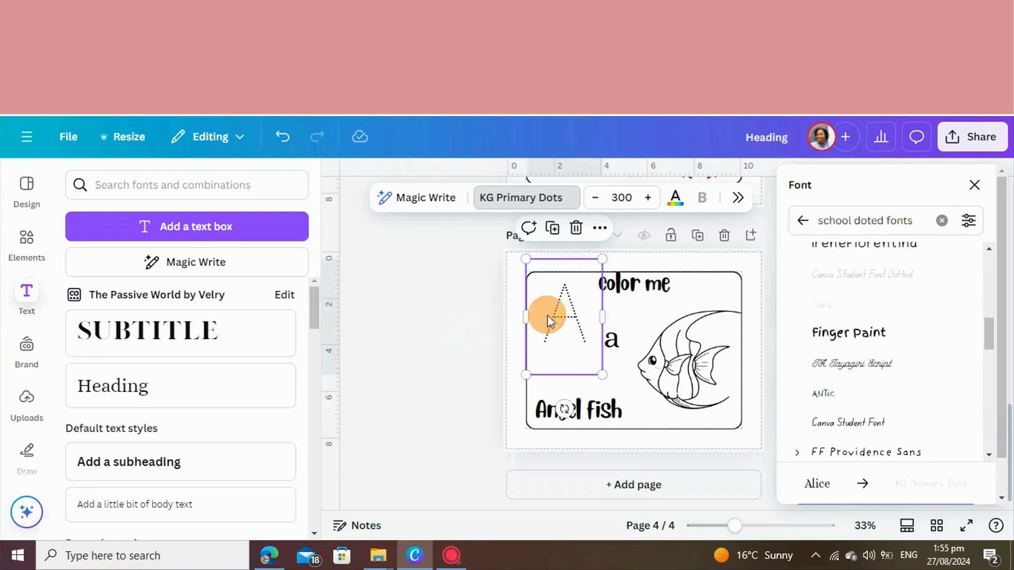
click(619, 347)
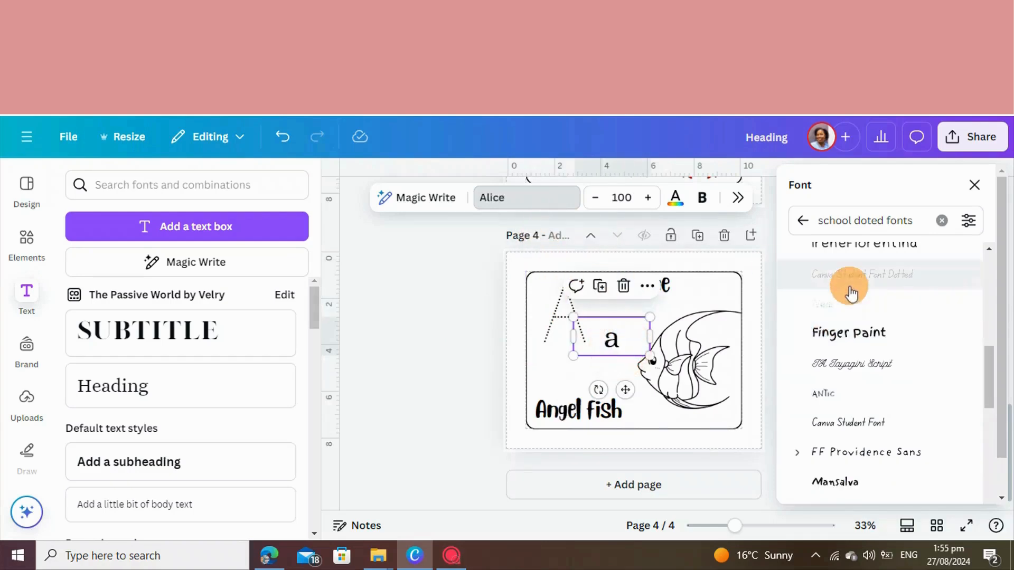
scroll(851, 294, up, 2)
click(871, 351)
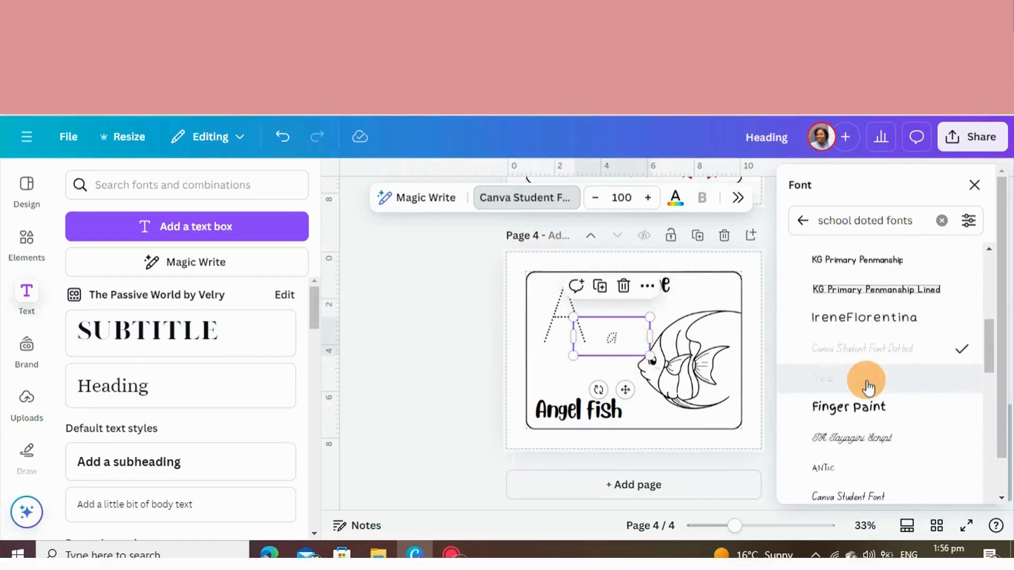
scroll(844, 327, up, 2)
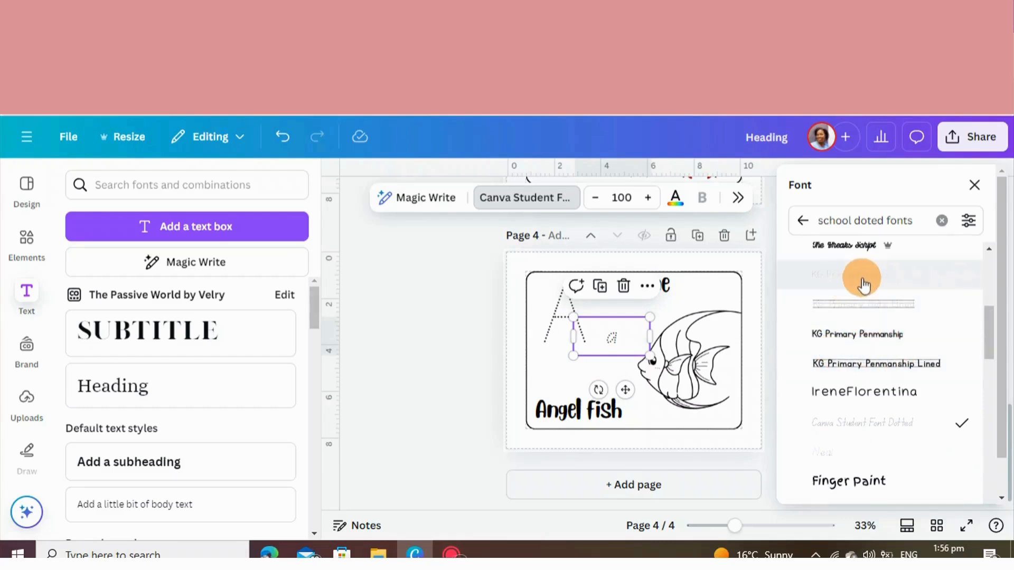
click(433, 327)
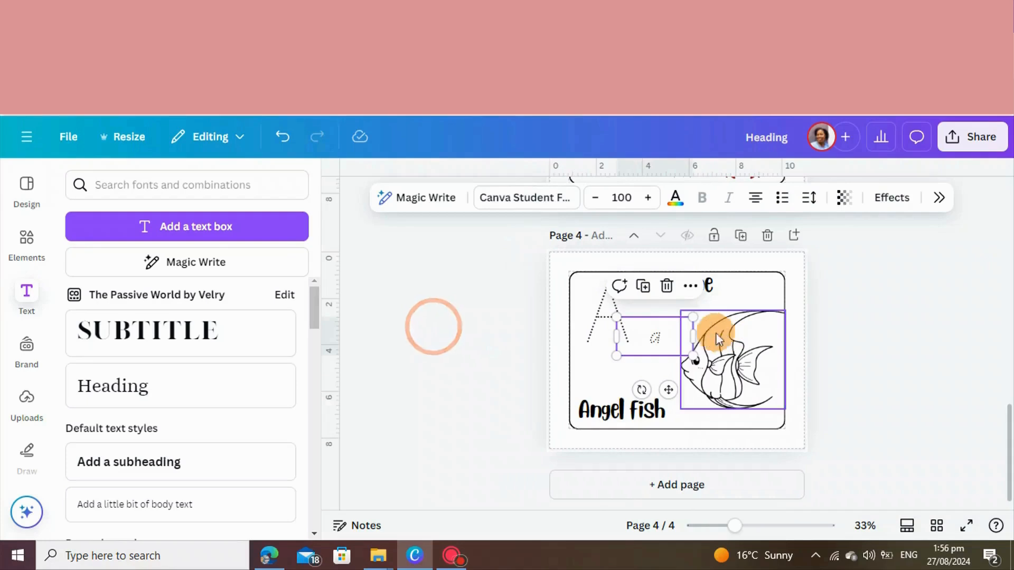
Enlarge the dotted lowercase "a" to about size 183 and position it between the capital "A" and the angelfish
drag(655, 338, 649, 333)
click(931, 372)
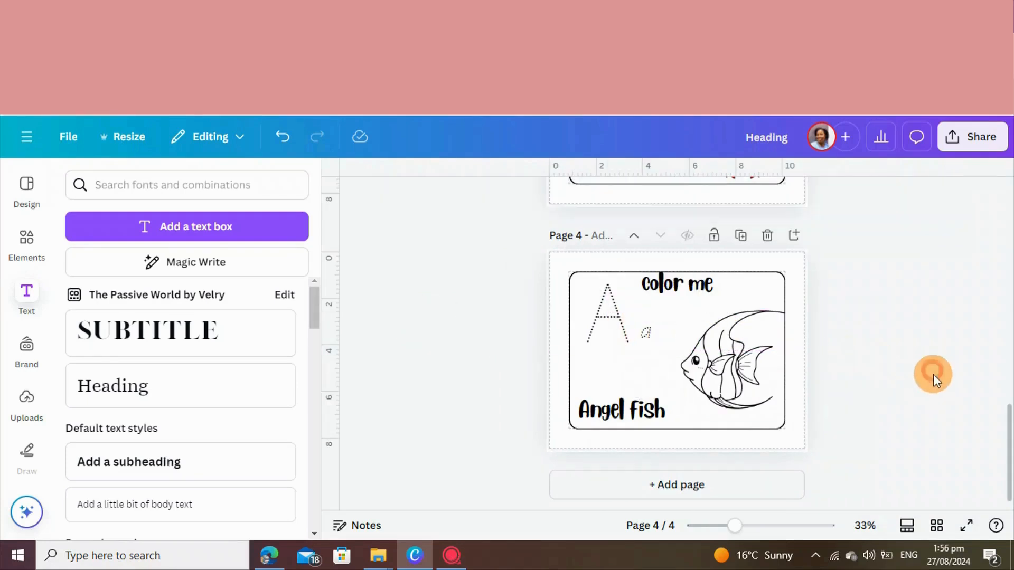
click(649, 331)
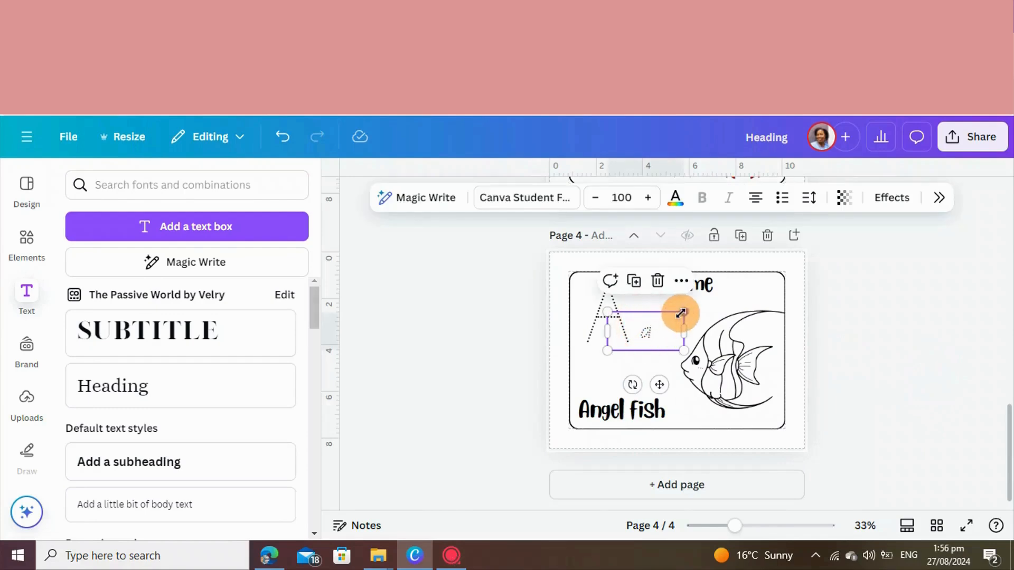
drag(683, 311, 746, 281)
click(871, 341)
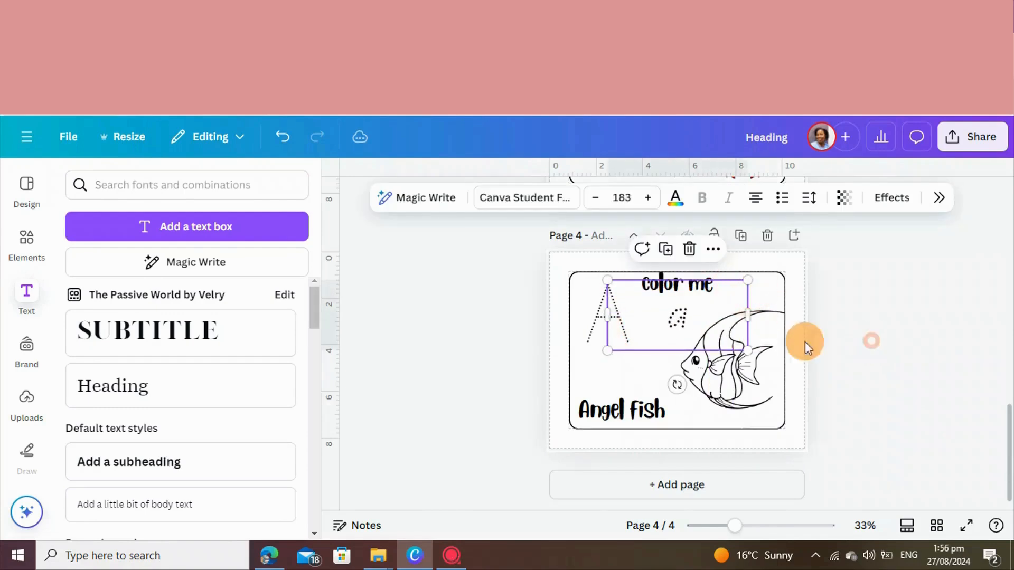
drag(694, 331, 664, 336)
click(878, 341)
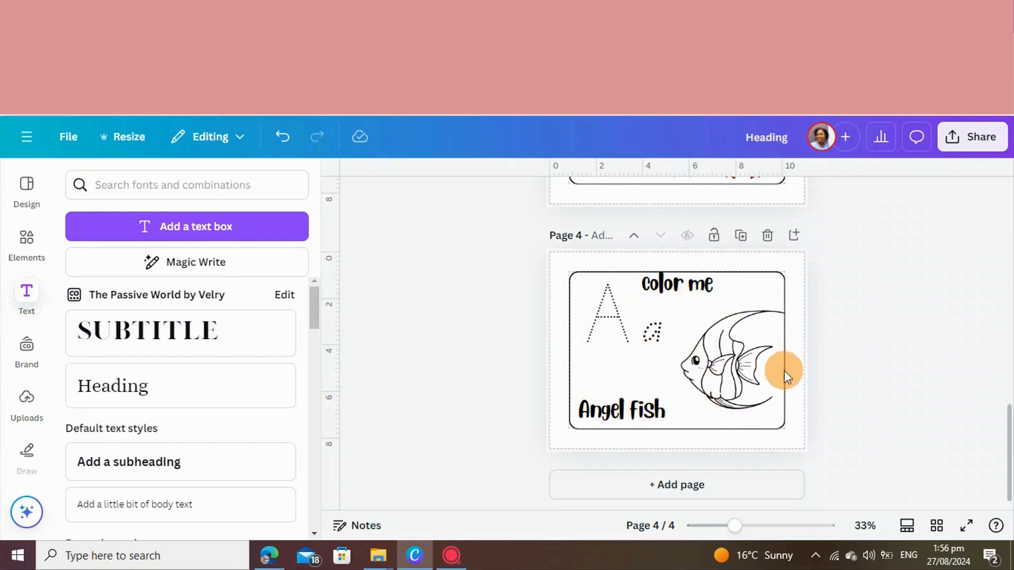
Shift the angelfish slightly left and down, then enlarge it until it reaches the frame's right edge
drag(739, 376, 724, 382)
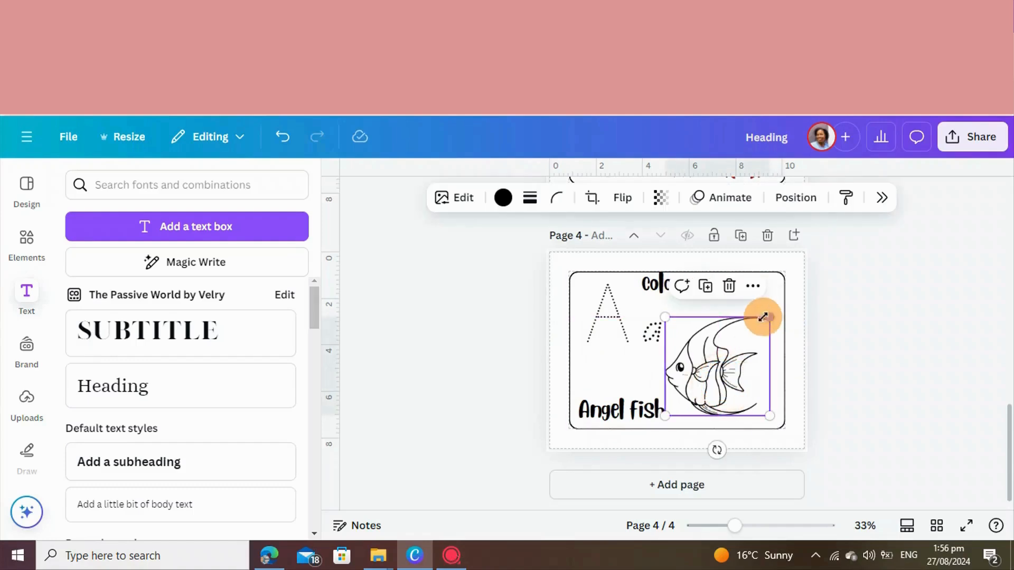
drag(764, 317, 784, 303)
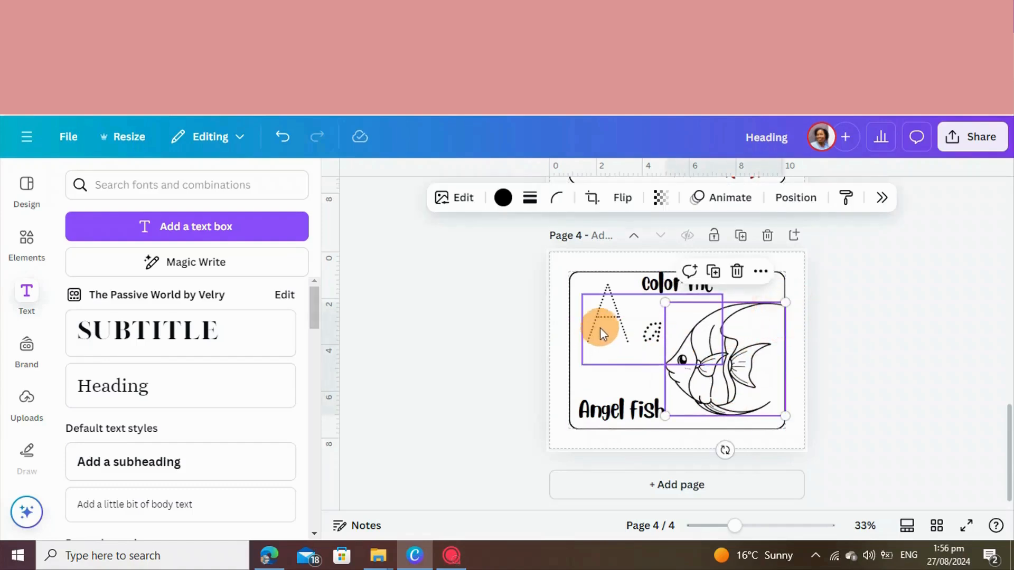
Duplicate the angelfish coloring page and remove the angelfish drawing from the copy
click(504, 345)
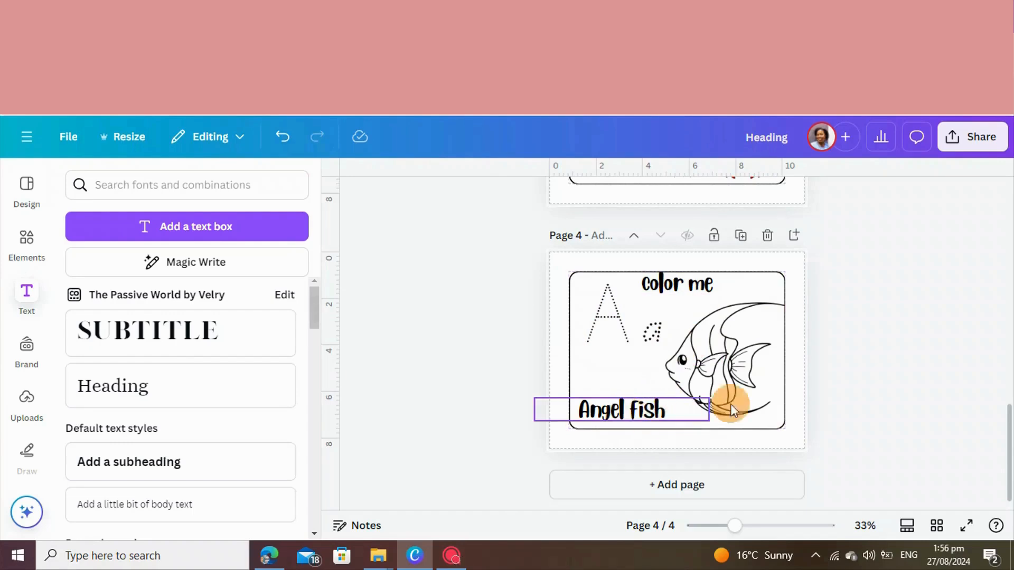
click(741, 238)
drag(734, 360, 985, 367)
Change the dotted tracing letters on page 5 to a capital "B" and a lowercase "b"
click(666, 334)
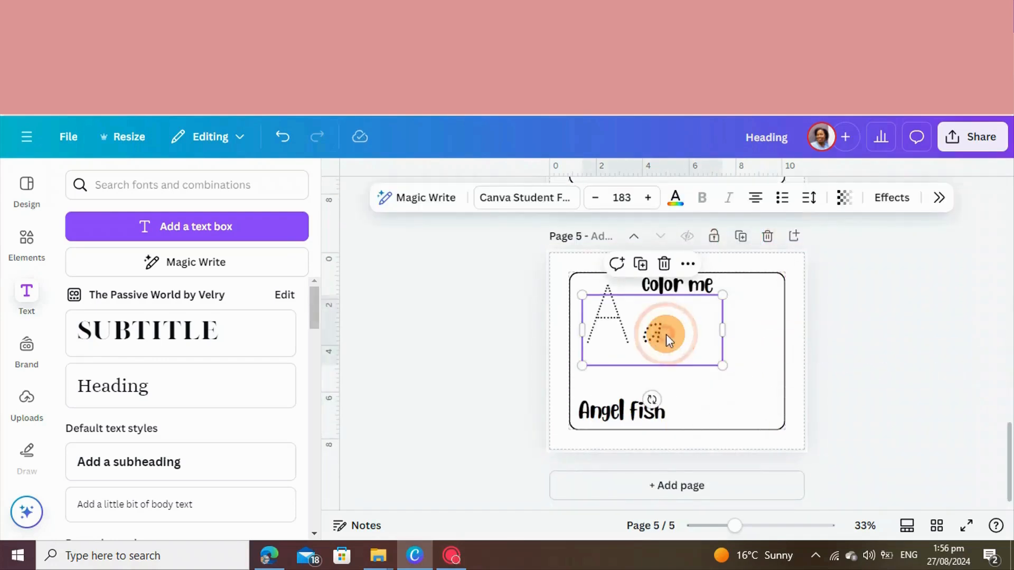
double_click(667, 334)
text(b)
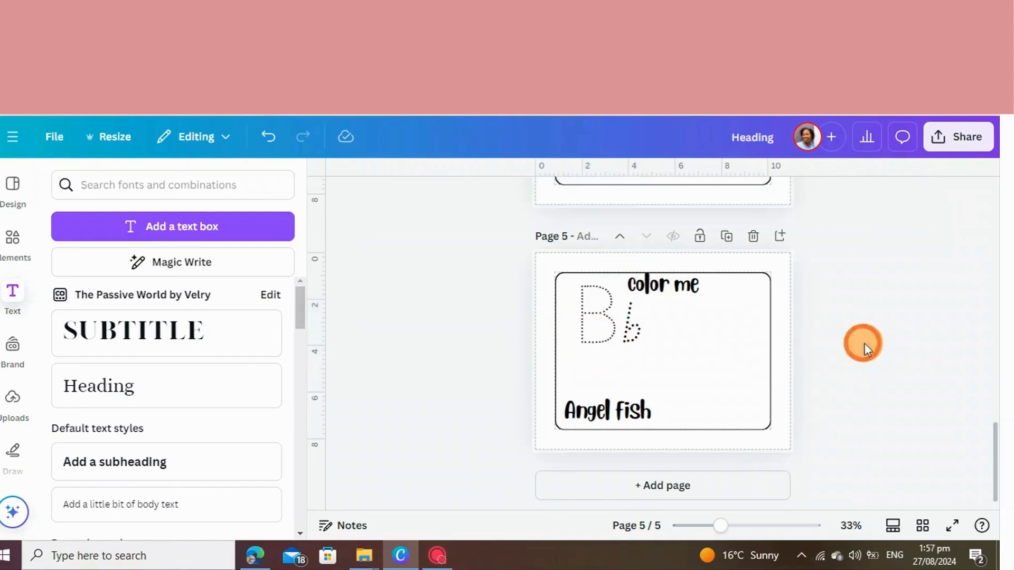
click(630, 410)
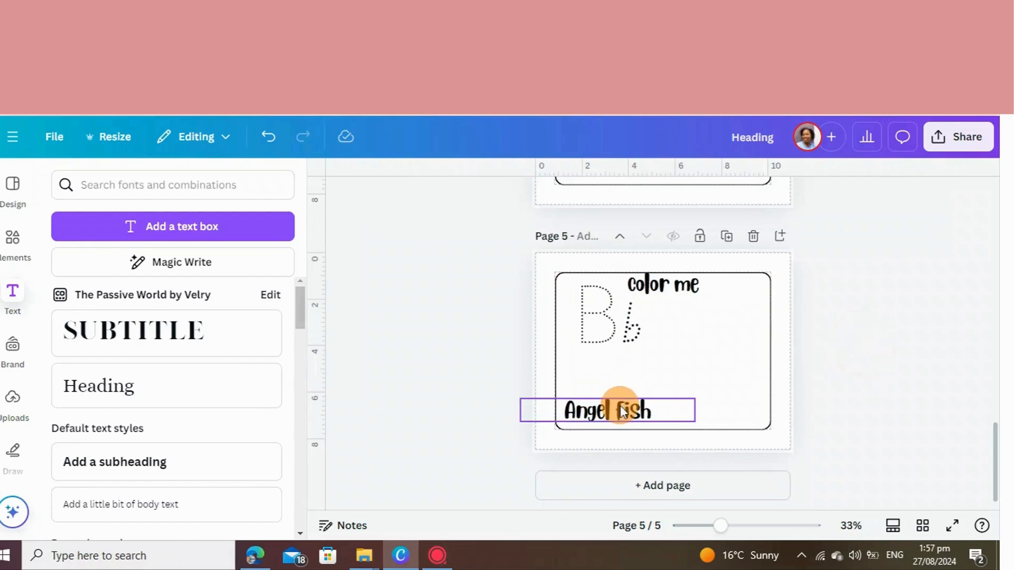
Replace the page 5 caption with "Beluga whale" and place the beluga whale line drawing beside the tracing letters
double_click(650, 411)
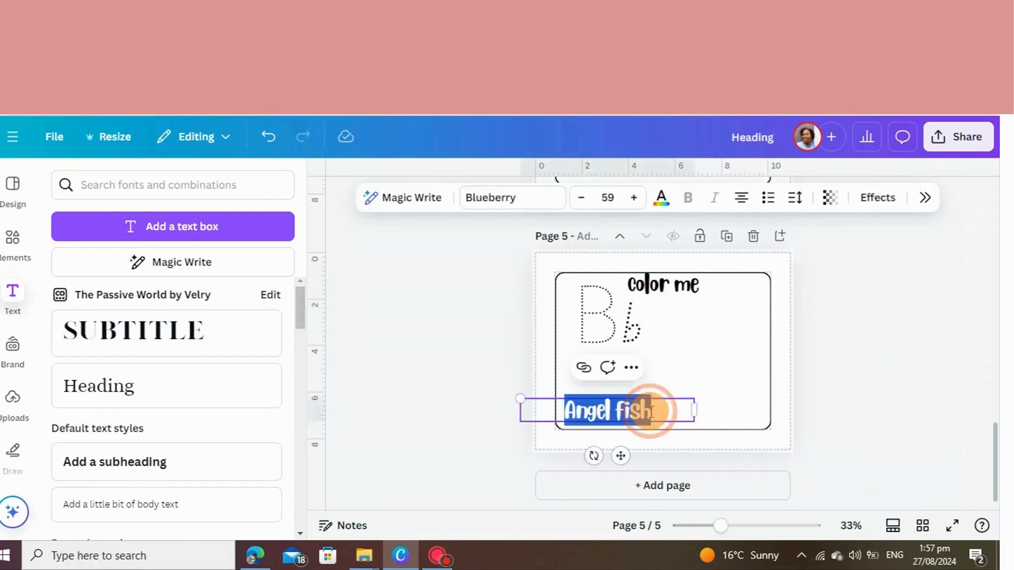
click(15, 244)
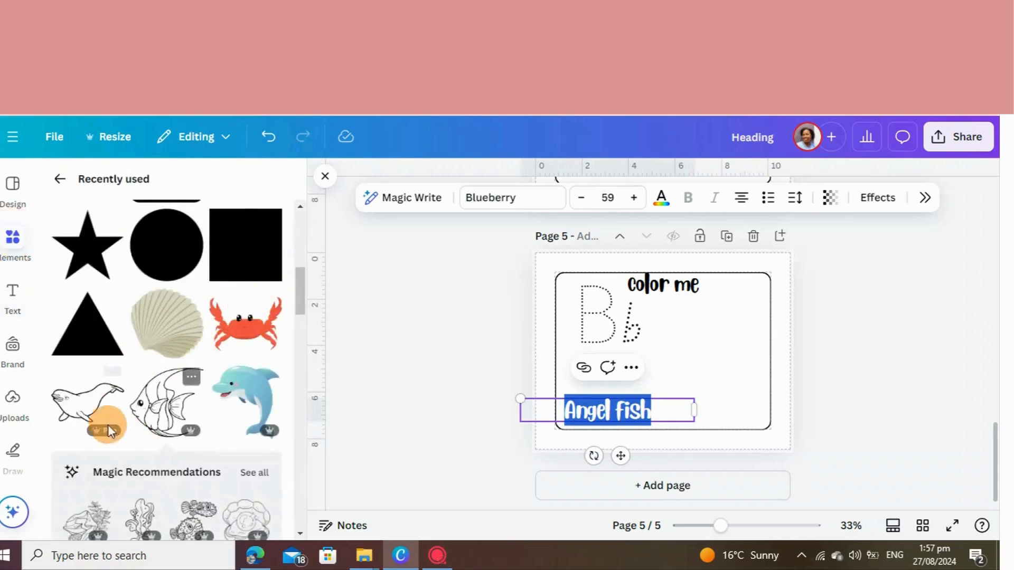
click(108, 379)
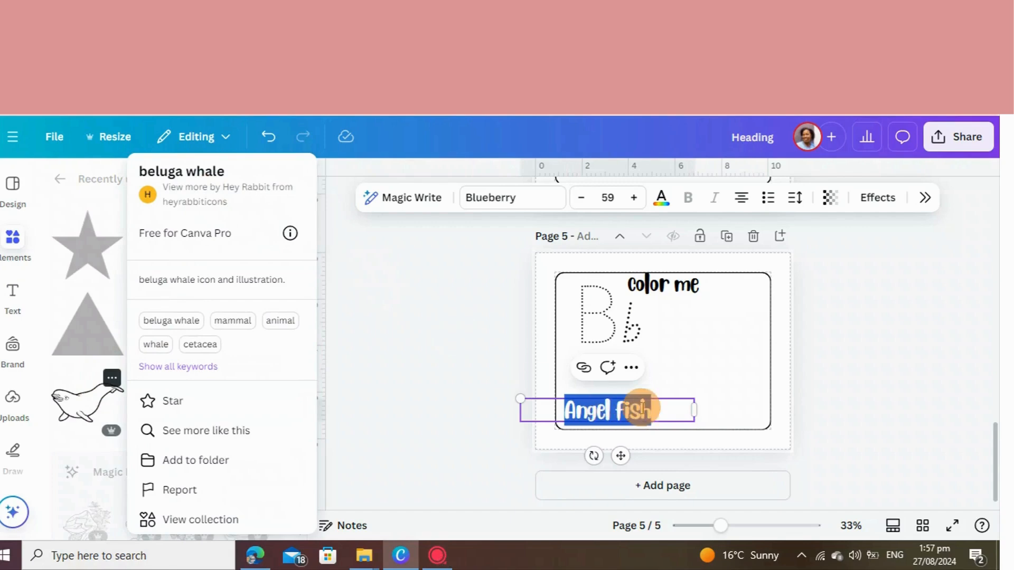
click(652, 412)
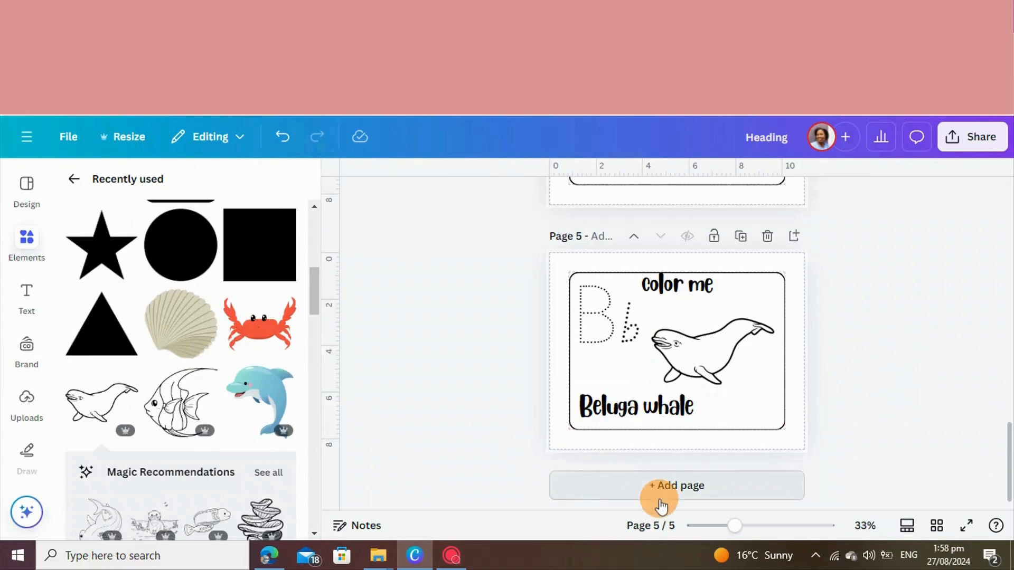
Add page 6 with the rounded frame and place a pink rounded rectangle about 2.5 × 4 in inside its right side
click(660, 491)
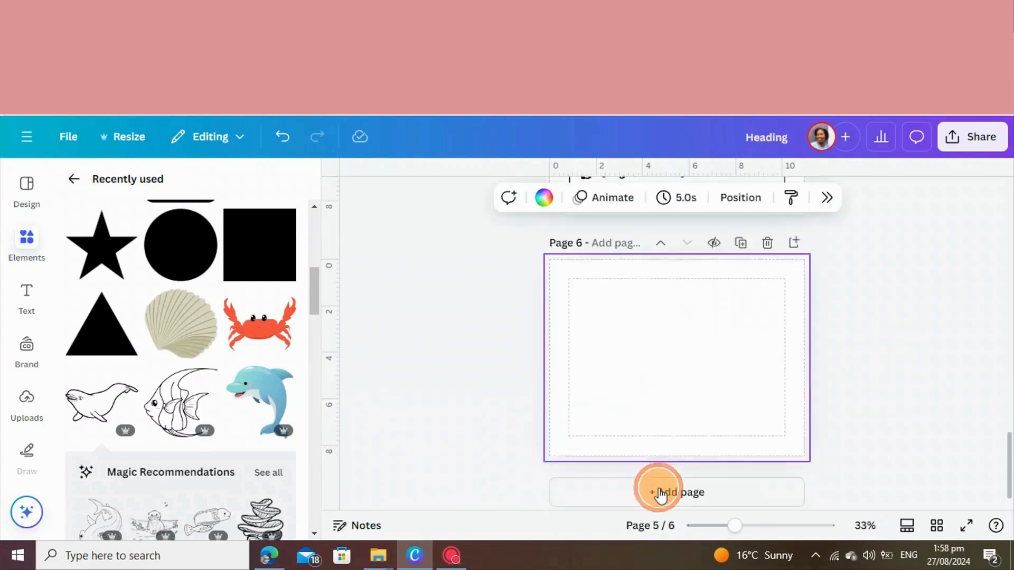
click(642, 225)
drag(663, 360, 736, 403)
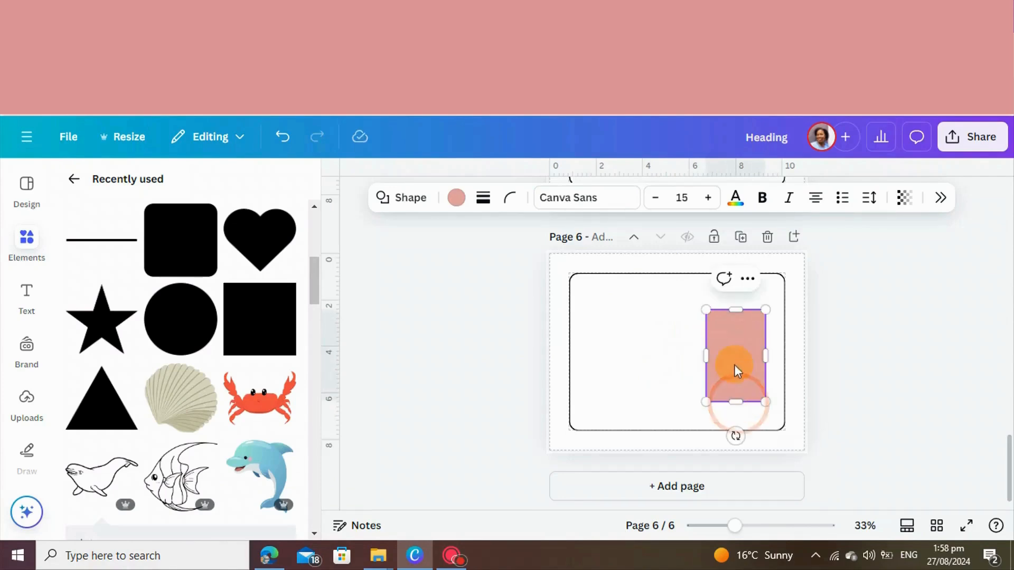
drag(733, 366, 741, 352)
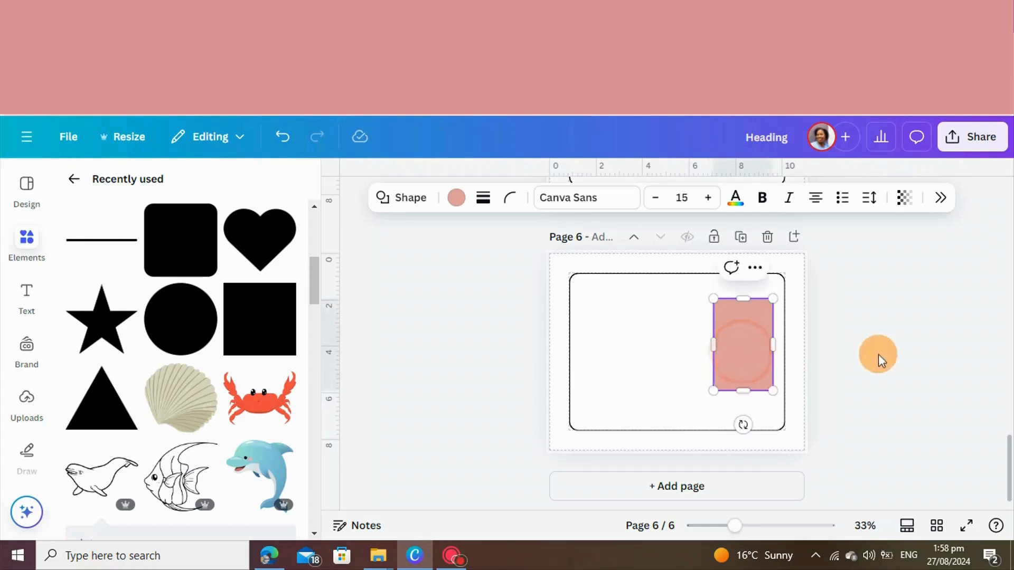
click(877, 356)
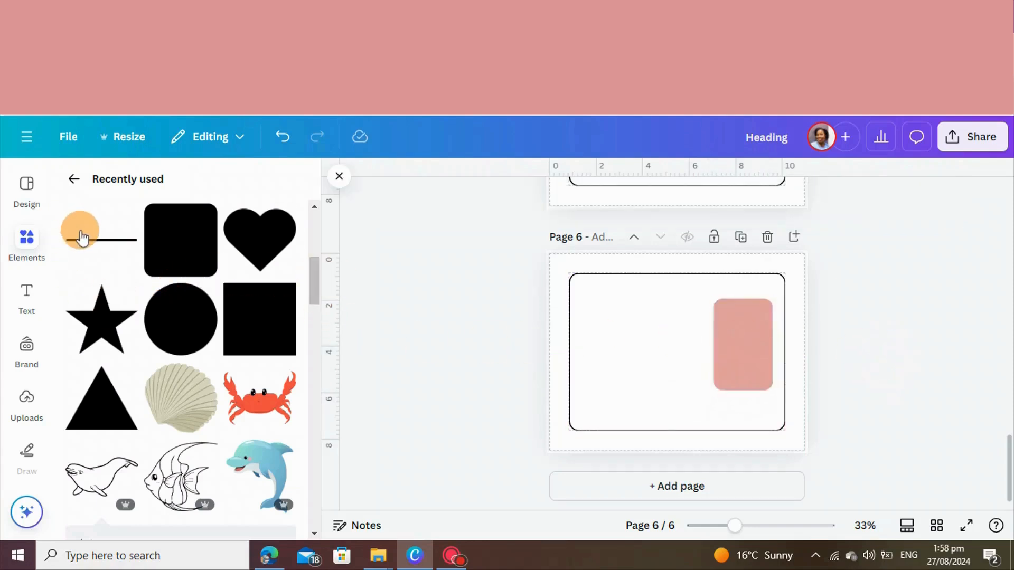
Add a square, shrink it to about 0.75 in, and place it in the frame's lower-left area
click(643, 367)
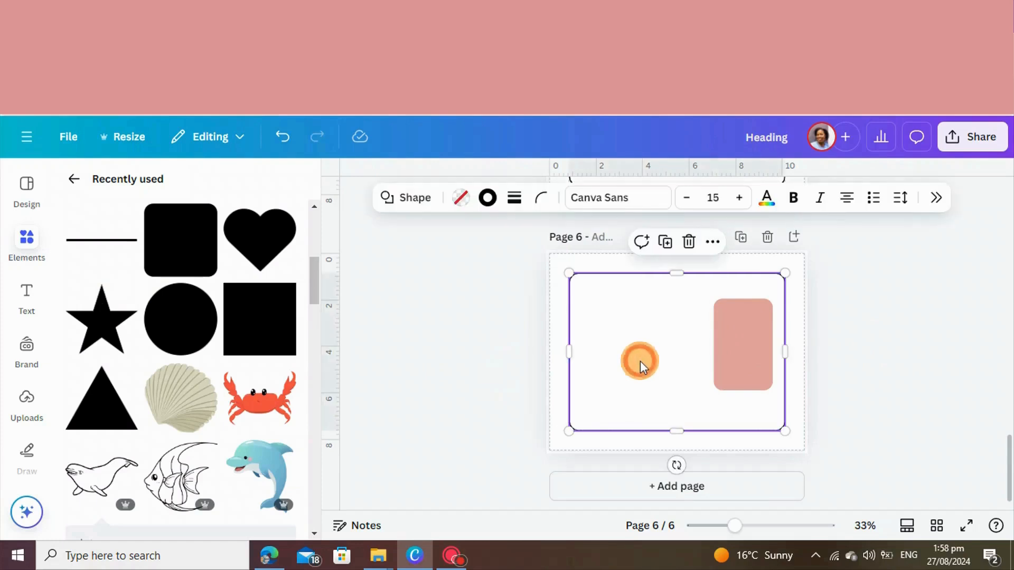
click(250, 335)
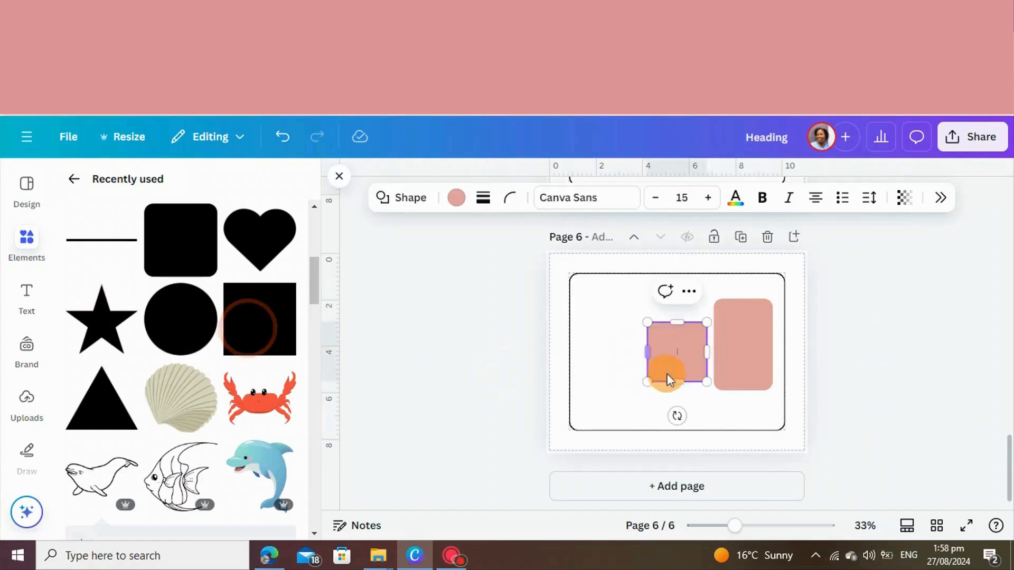
drag(679, 363, 609, 390)
drag(648, 422, 610, 407)
click(592, 399)
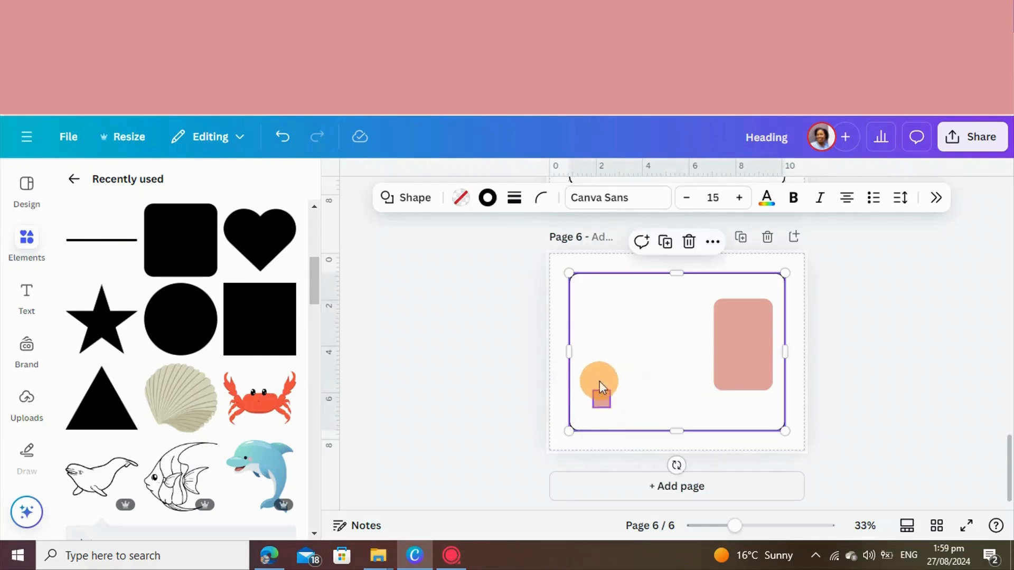
Apply a solid border to the small square
click(513, 197)
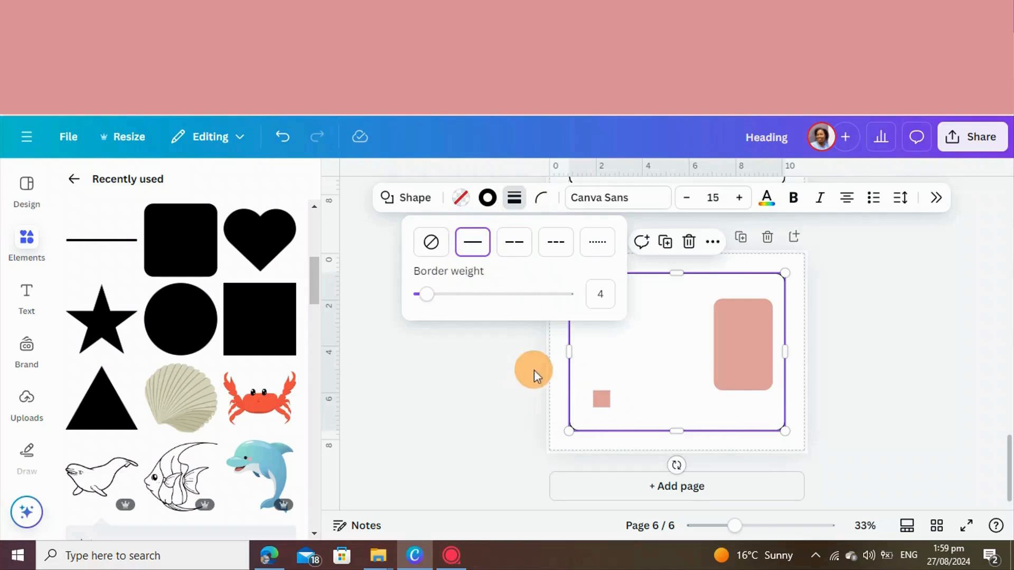
click(599, 400)
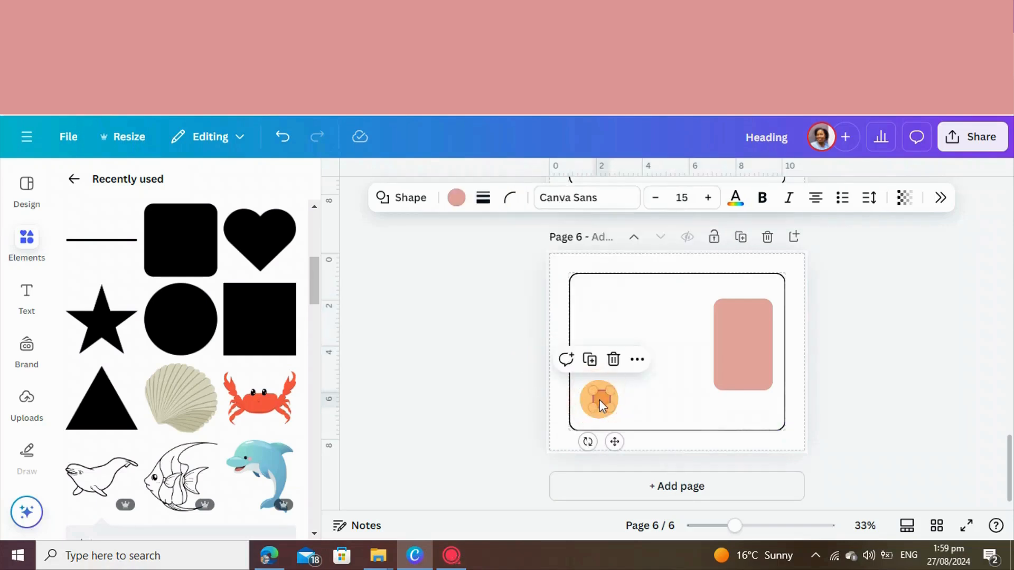
click(479, 200)
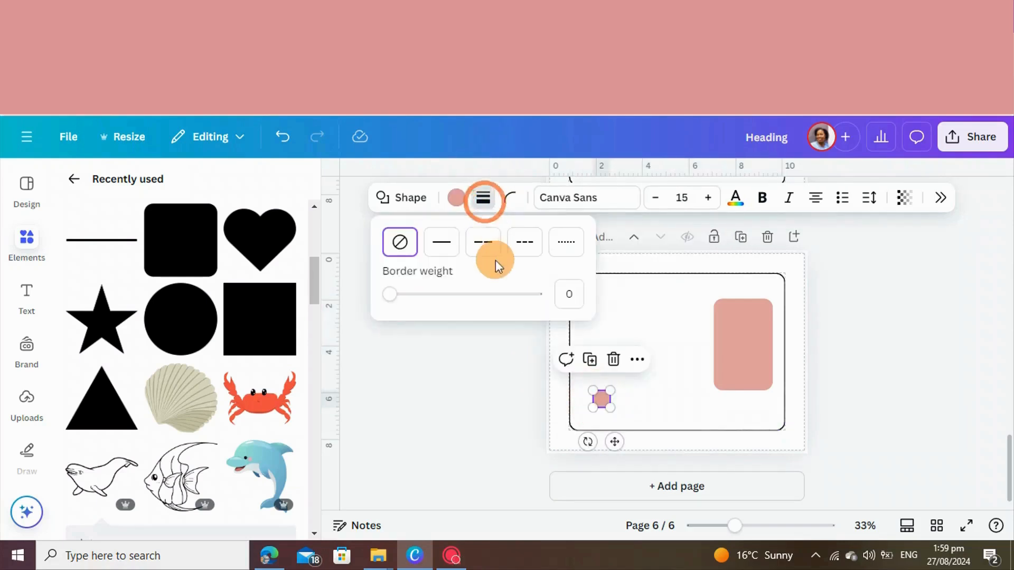
click(445, 247)
click(633, 408)
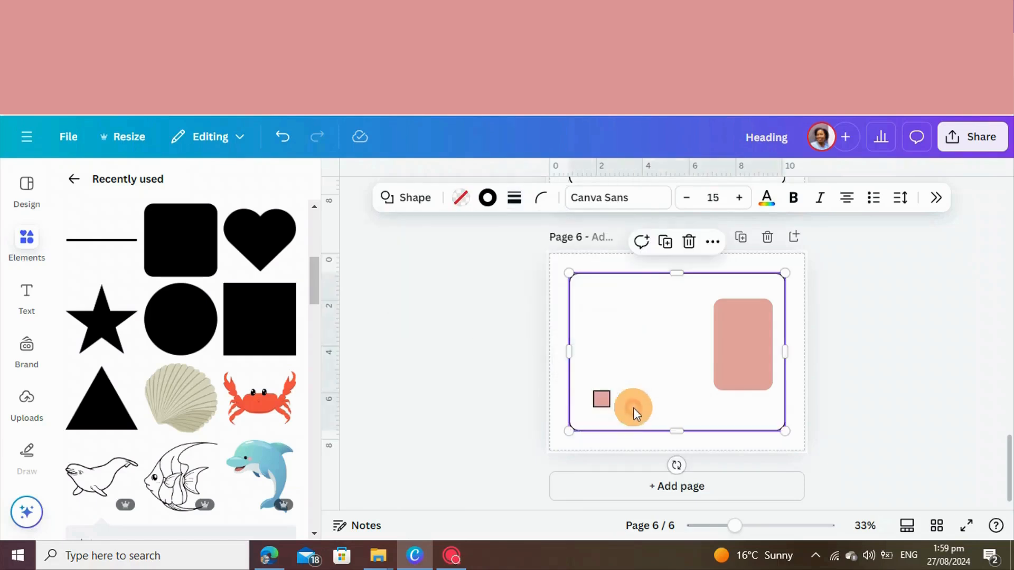
Set the small square's fill to transparent so only its black outline is left
click(598, 401)
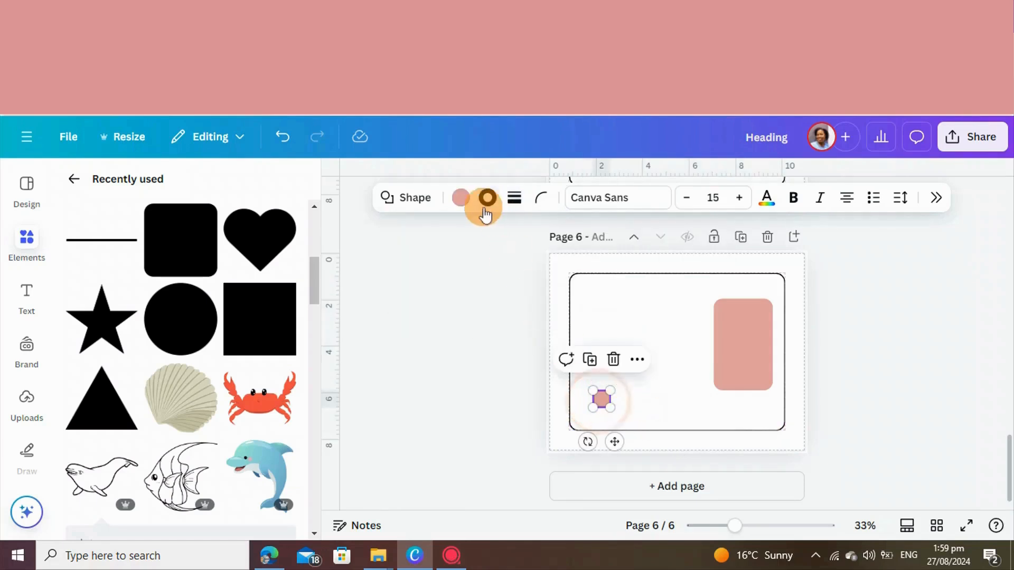
click(462, 199)
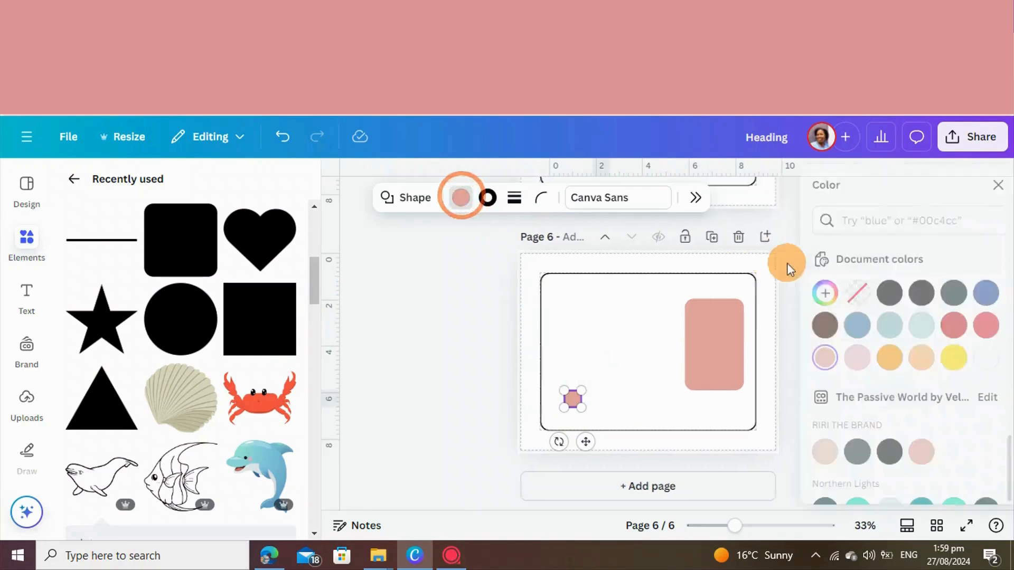
click(840, 302)
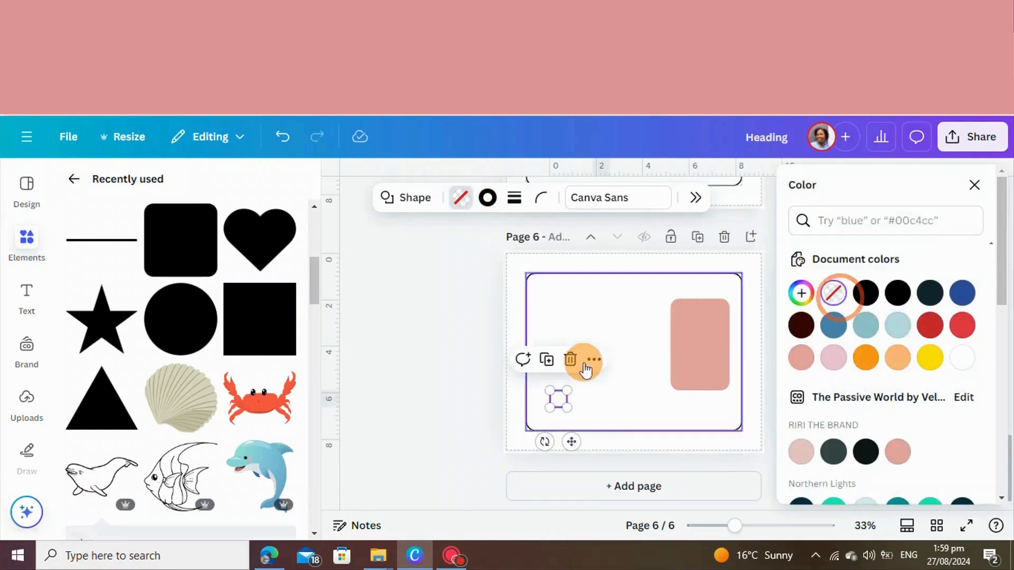
click(609, 389)
Duplicate the outlined square and align the copy flush against the original's right edge
click(563, 398)
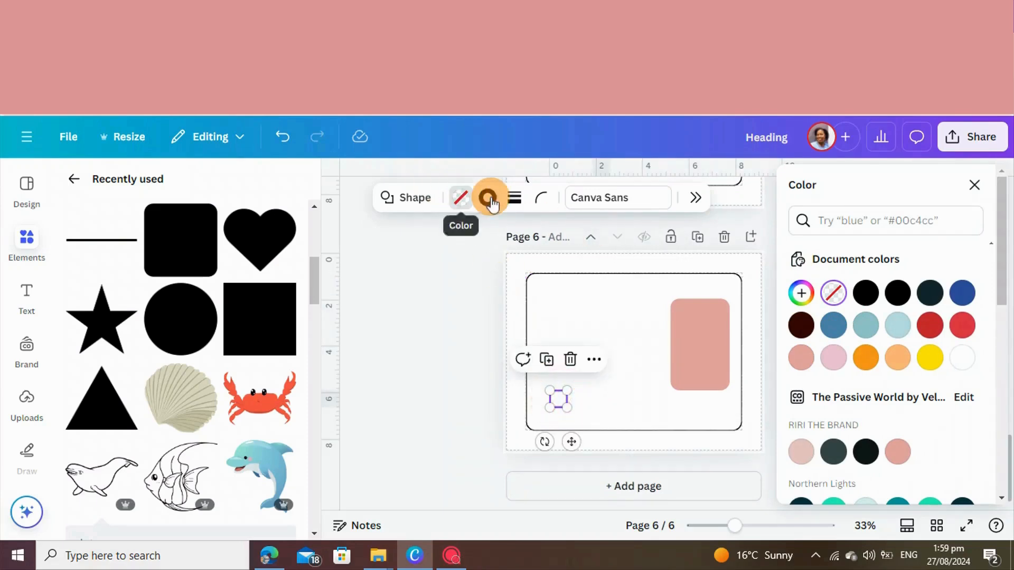
click(547, 359)
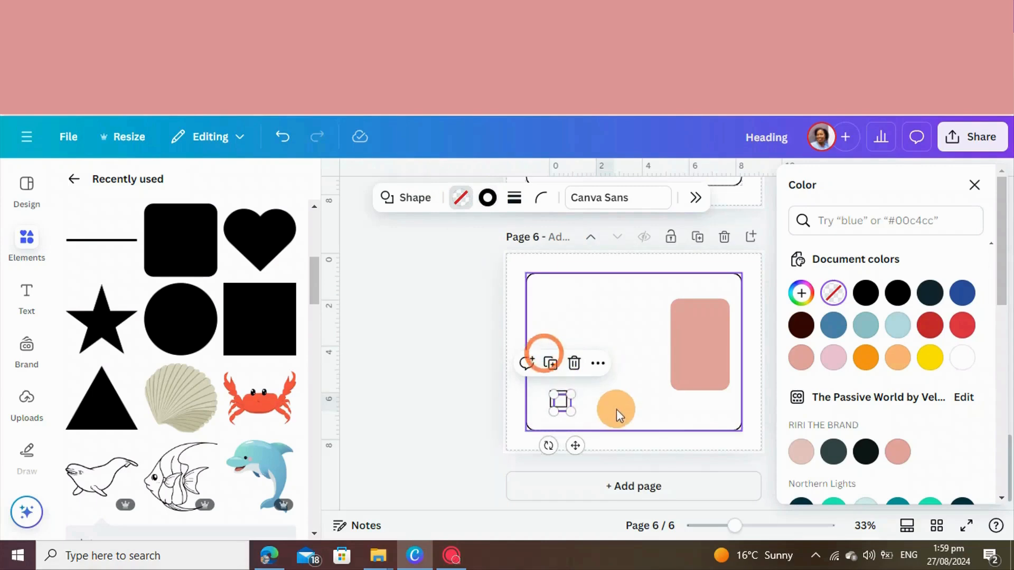
click(618, 410)
click(567, 402)
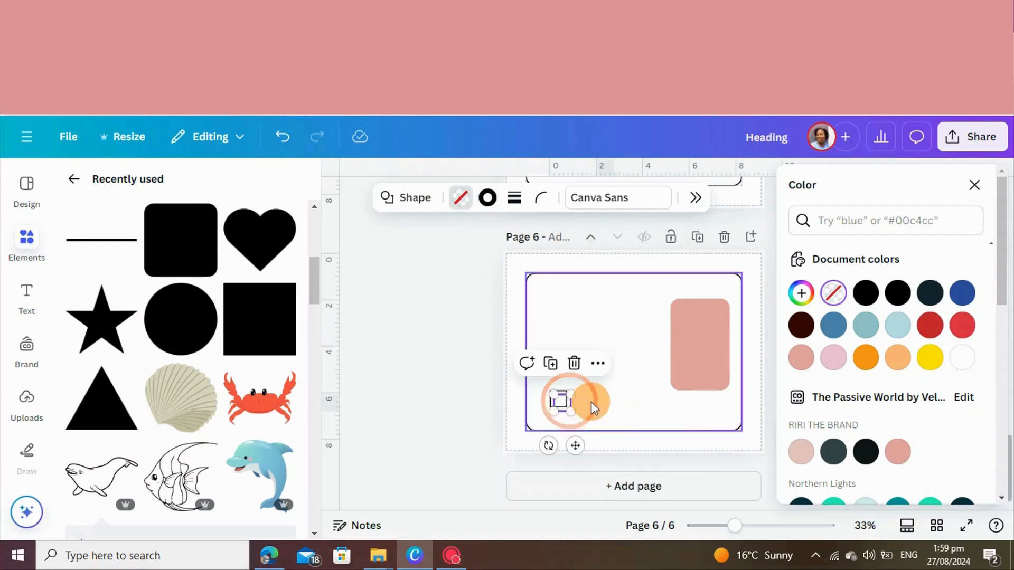
click(591, 401)
drag(569, 403, 579, 401)
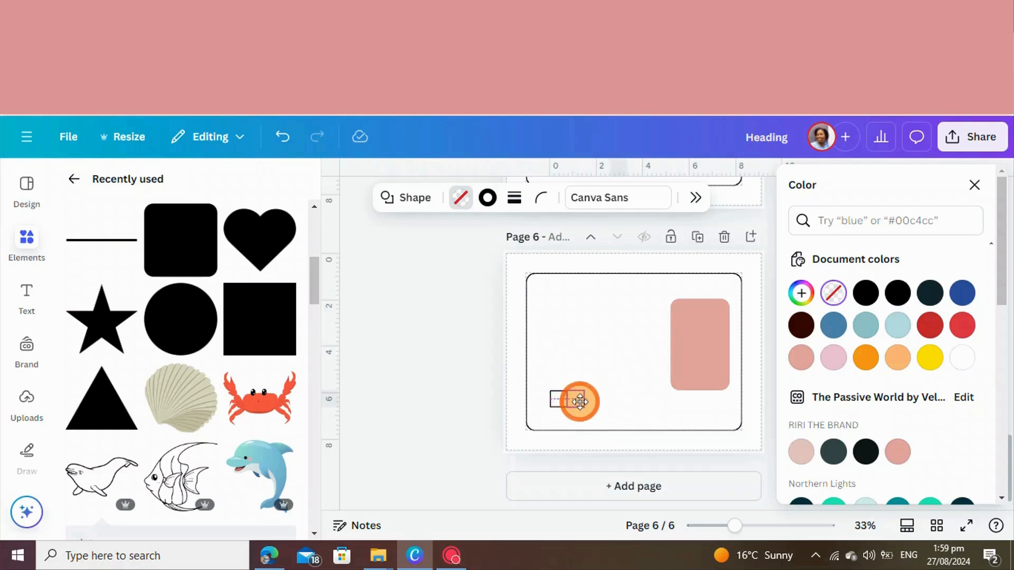
click(610, 406)
Duplicate the second square and place the copy flush at the right end to make a row of three
click(570, 394)
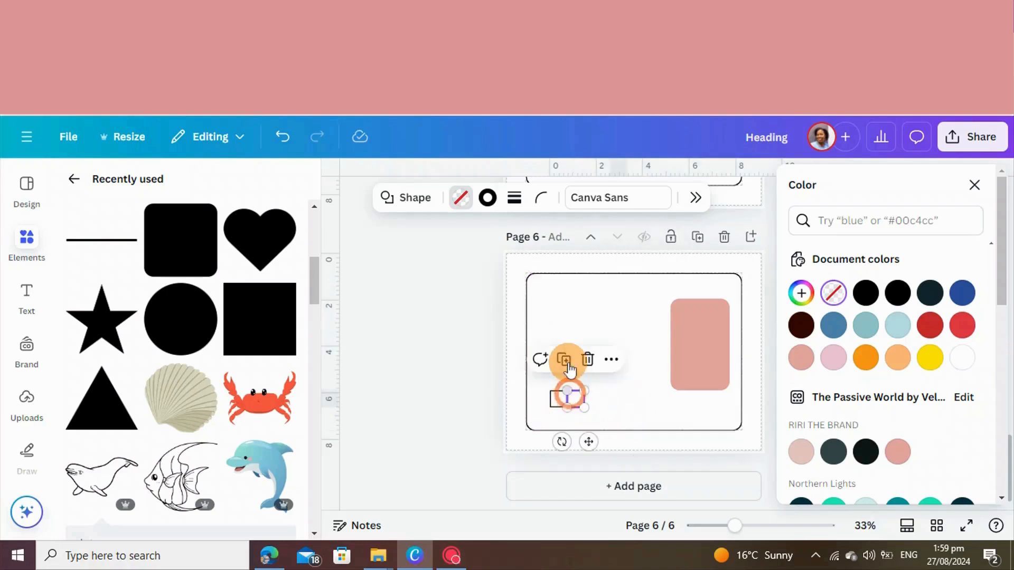
click(567, 362)
click(626, 402)
click(587, 404)
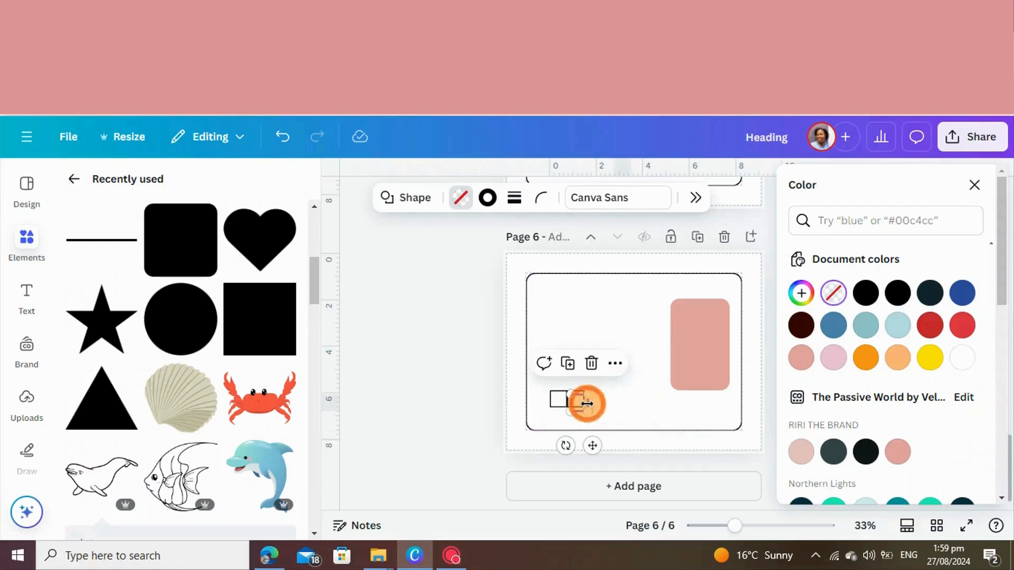
click(650, 408)
drag(665, 411, 593, 404)
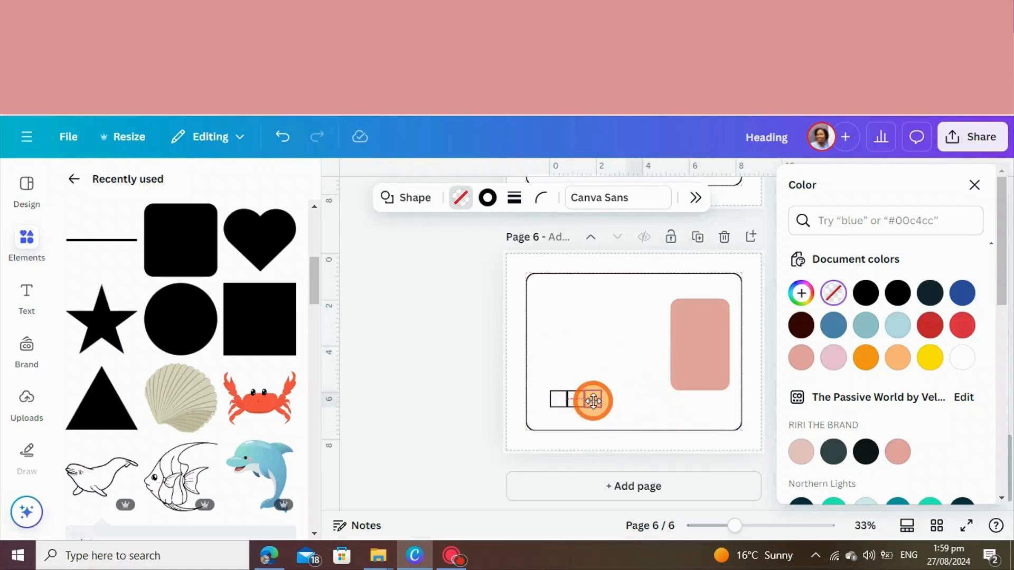
click(630, 406)
Move the large frame out of the way and group the three outlined squares
drag(655, 414, 637, 316)
drag(537, 397, 601, 411)
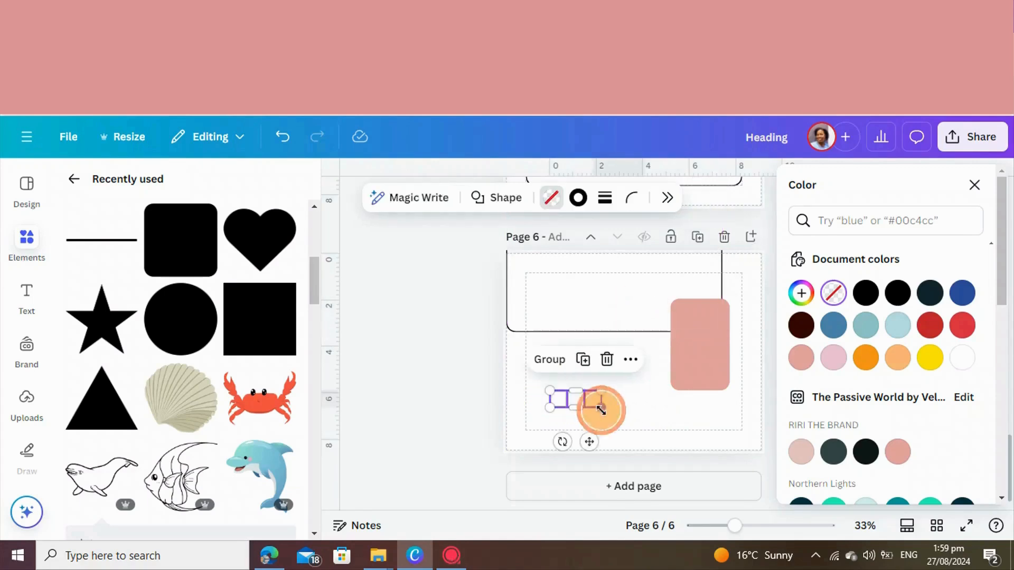
click(544, 362)
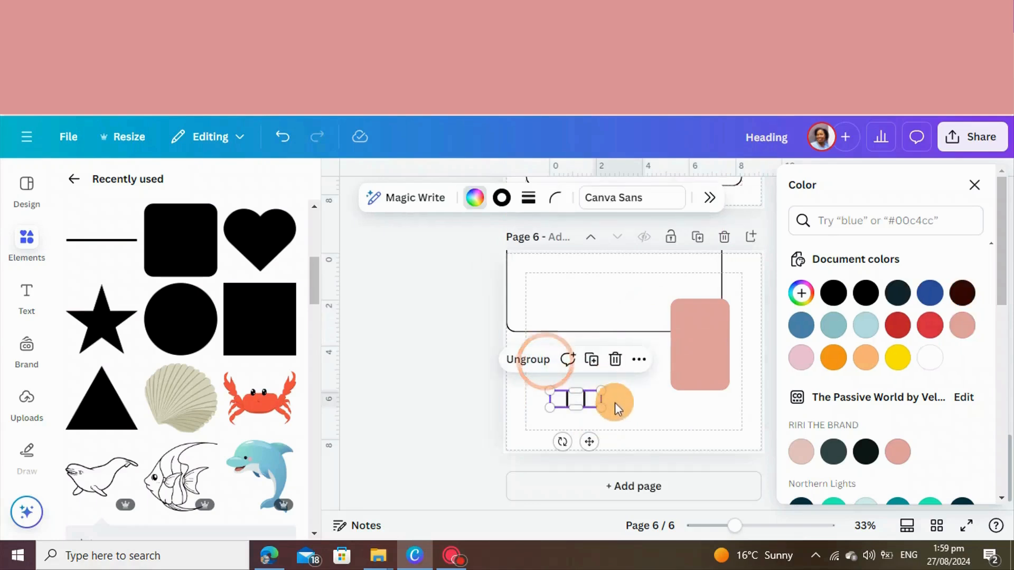
Move the large frame back to the page margins and place the grouped squares inside its lower-left area
click(591, 361)
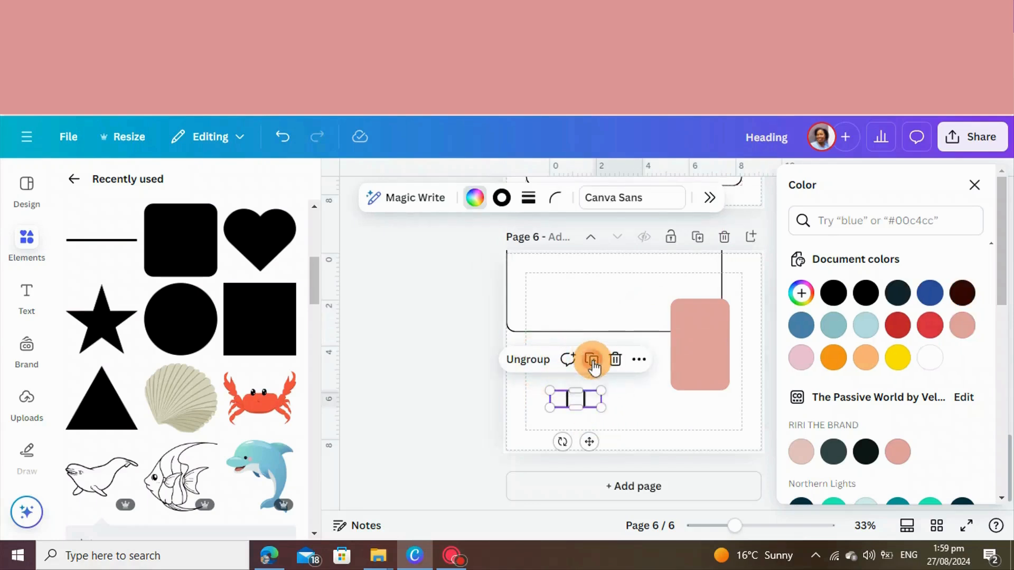
drag(593, 403, 431, 388)
drag(655, 323, 675, 423)
drag(597, 303, 582, 408)
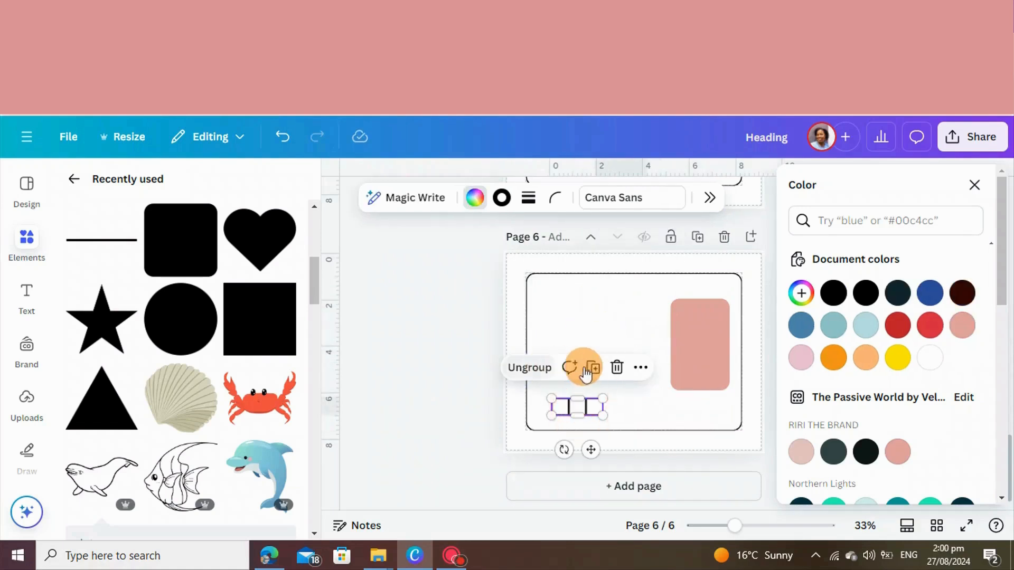
Duplicate the grouped squares, attach the copy to the right for a row of six boxes, and select the pink rectangle
click(589, 366)
click(644, 393)
drag(607, 405, 637, 404)
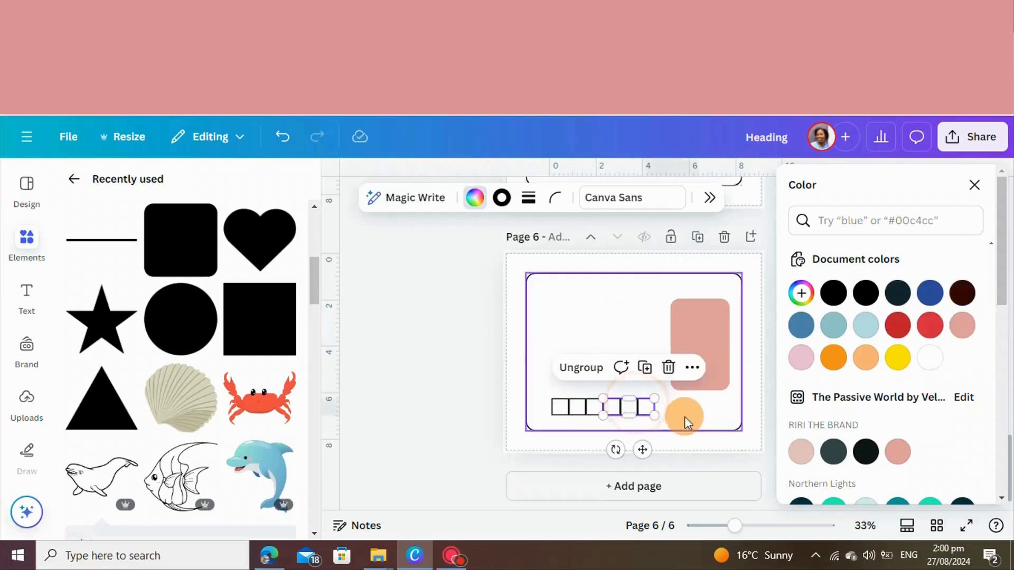
click(695, 373)
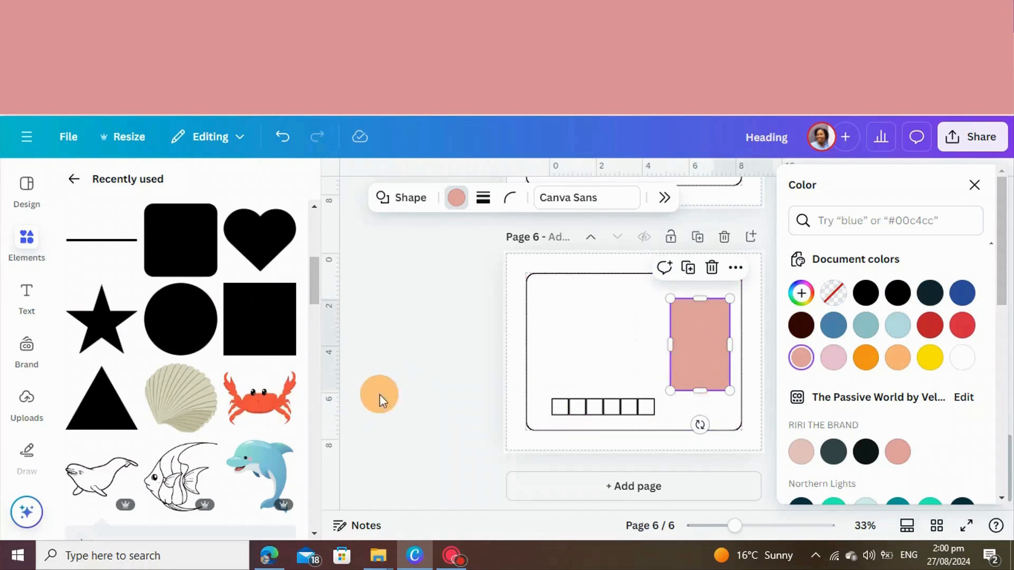
Add the blue dolphin graphic to page 6 and shrink it to fit above the row of boxes
click(261, 467)
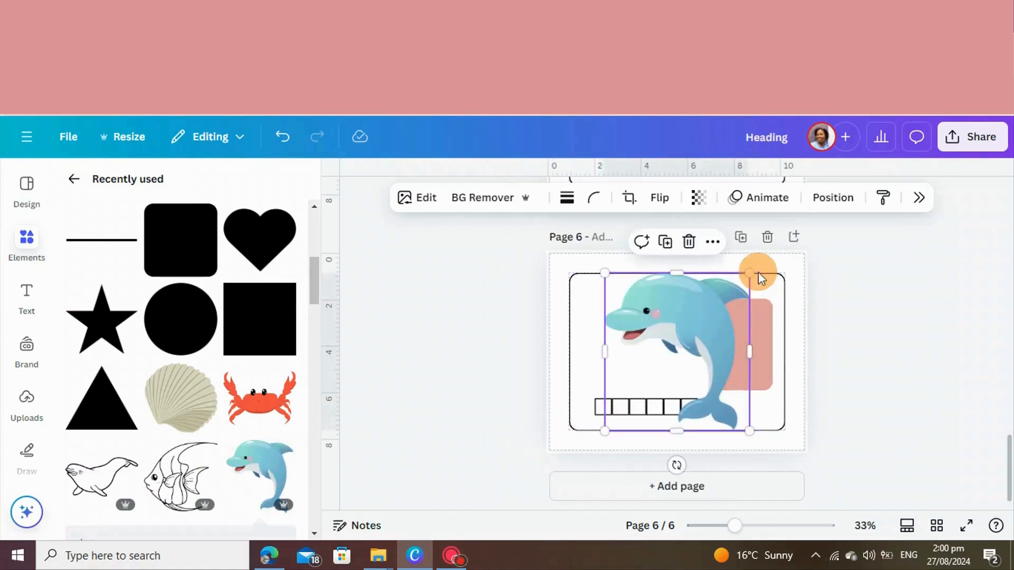
drag(746, 275, 658, 338)
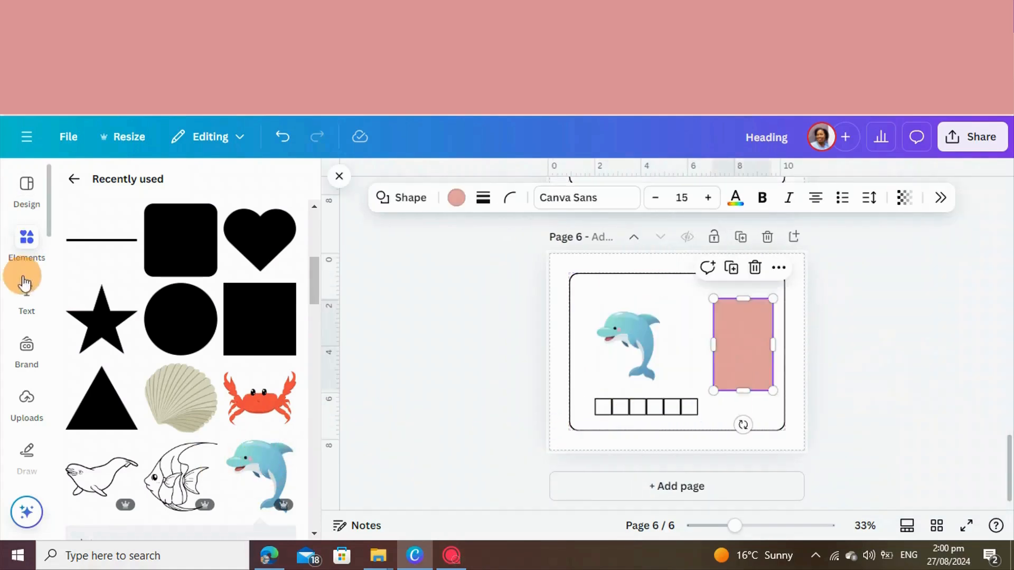
Add a Heading-style text reading "D" and place it in the upper-left part of the pink rectangle
click(27, 316)
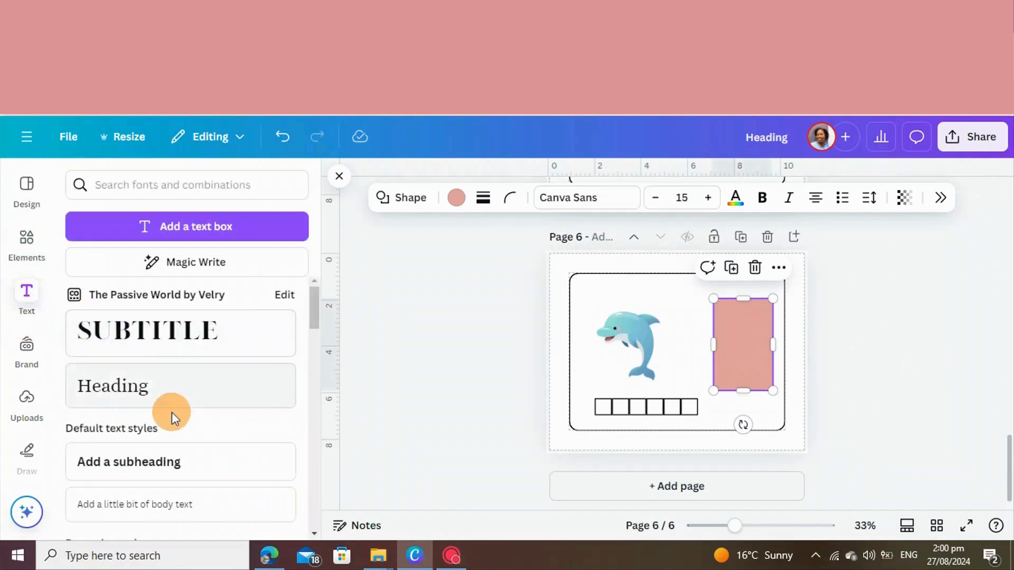
click(189, 399)
drag(742, 397, 744, 352)
double_click(762, 352)
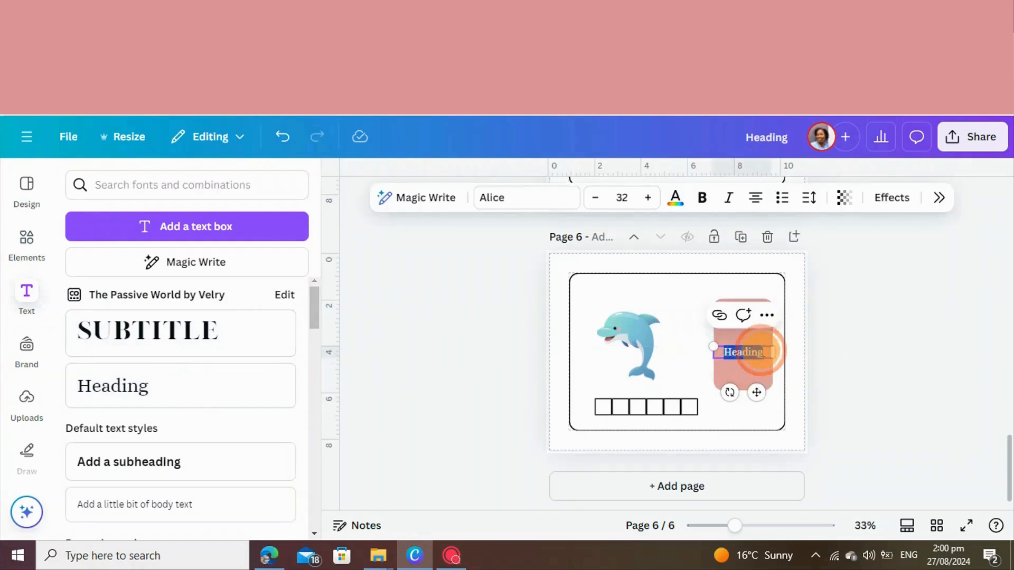
text(D)
click(853, 373)
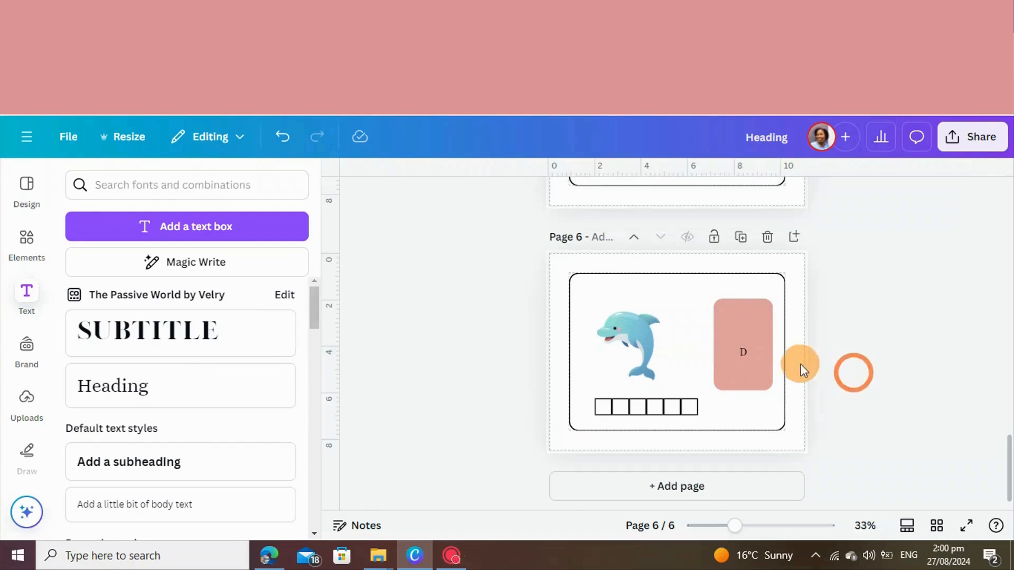
drag(743, 353, 735, 333)
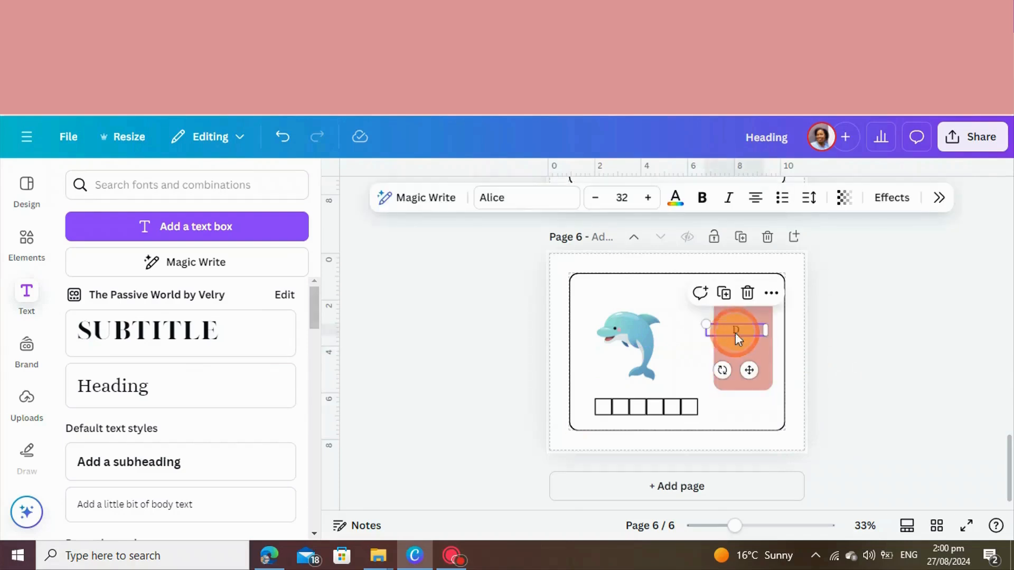
Duplicate the letter D, place the copy below it in the pink rectangle, and change it to "O"
click(723, 294)
click(876, 350)
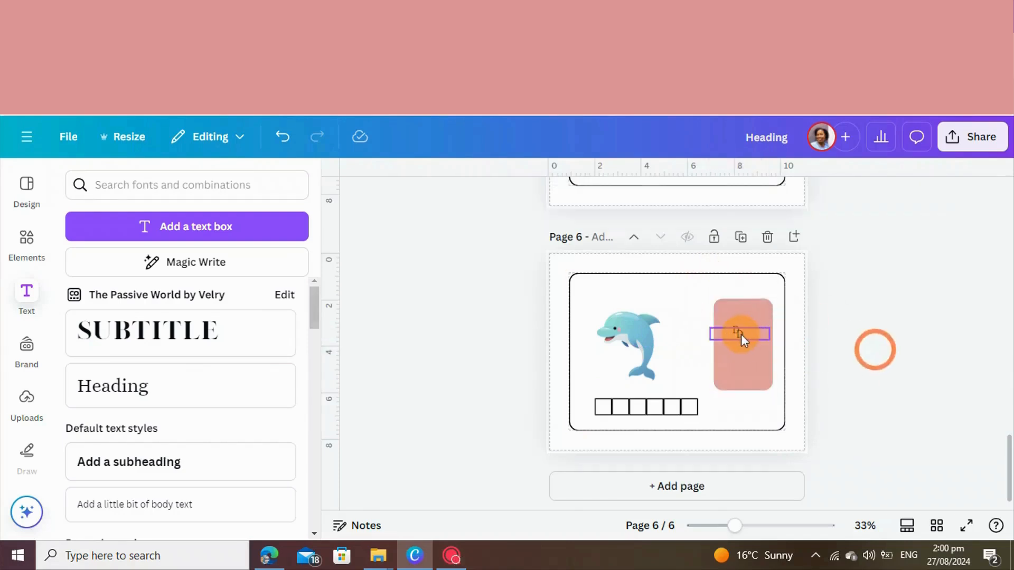
drag(738, 335, 739, 363)
double_click(740, 358)
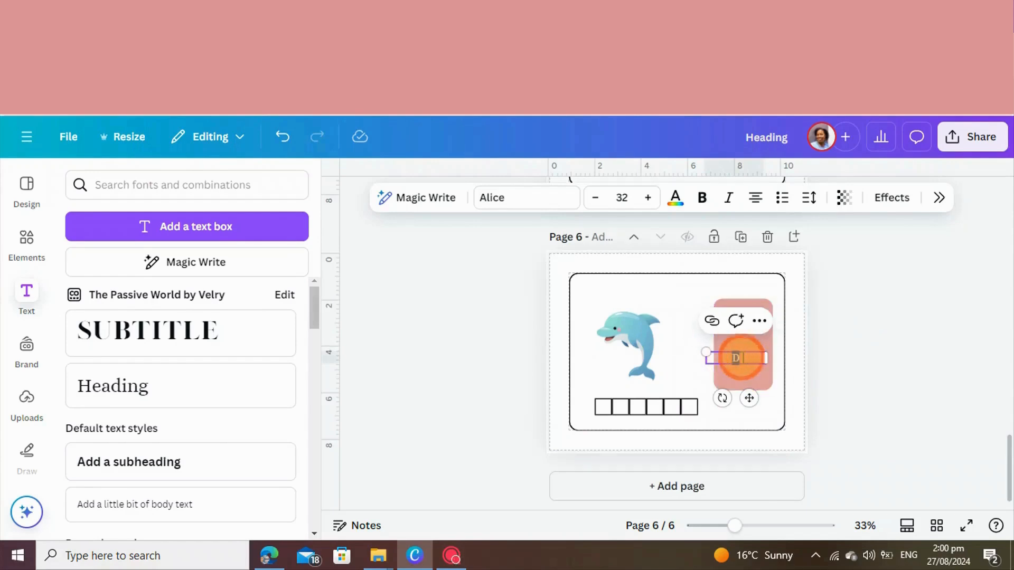
text(O)
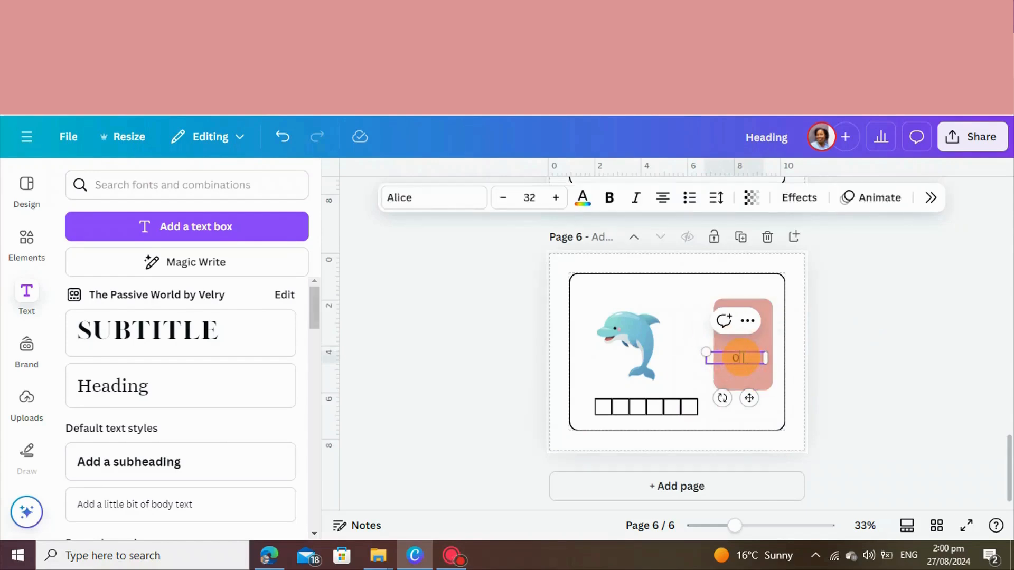
click(828, 349)
Duplicate the letter O, place the copy at the centre of the pink rectangle, and change it to "L"
click(733, 362)
click(728, 324)
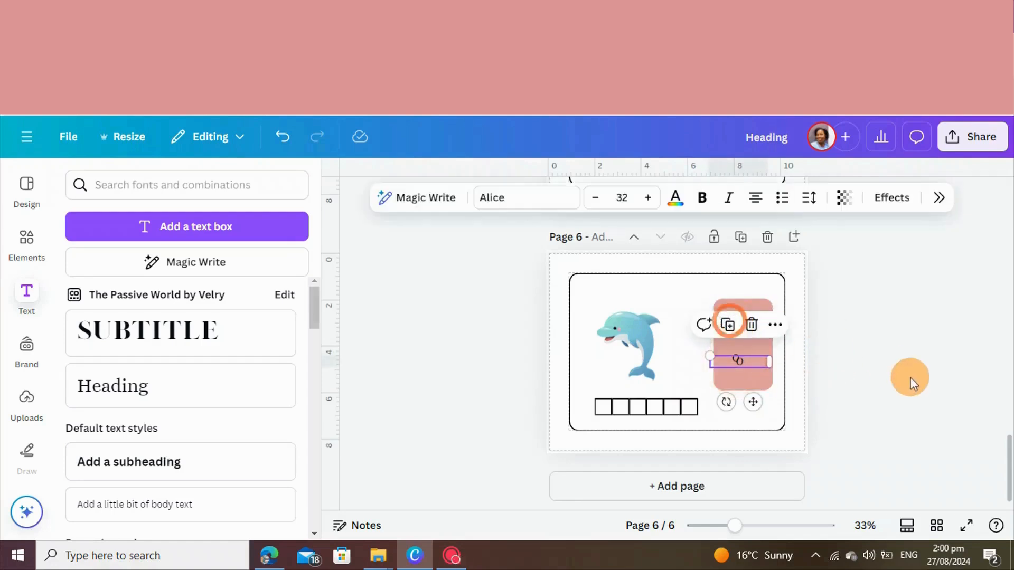
click(910, 377)
drag(743, 362, 749, 345)
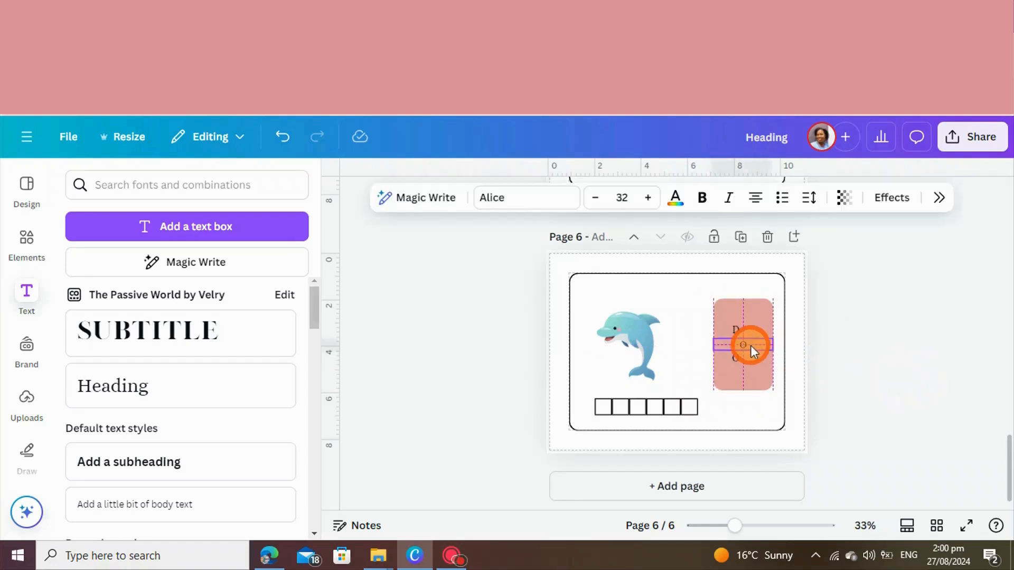
double_click(750, 344)
text(L)
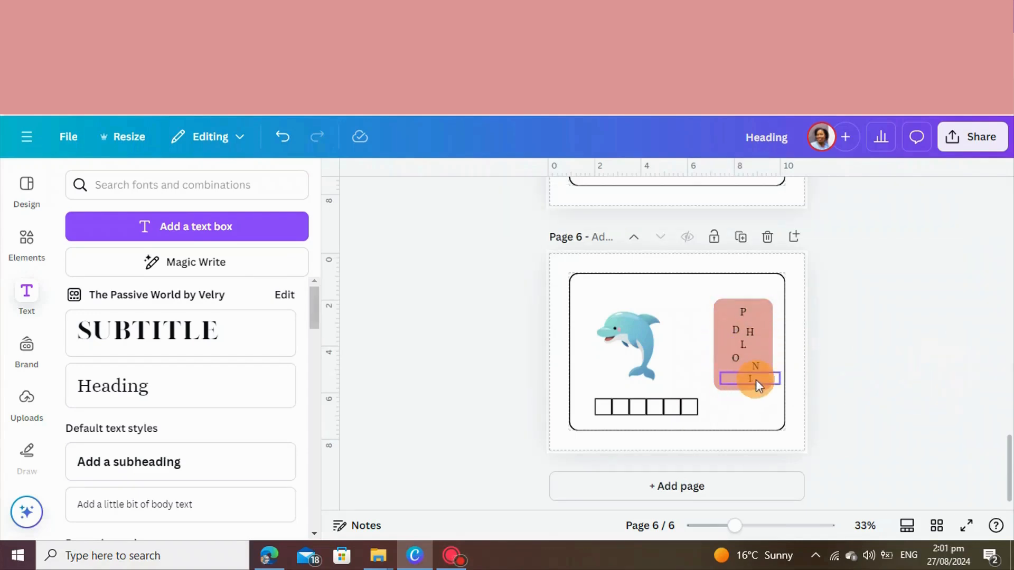
Duplicate the letter N, place the copy in the pink rectangle's lower-left corner, and change it to "G"
click(753, 362)
click(744, 329)
click(912, 387)
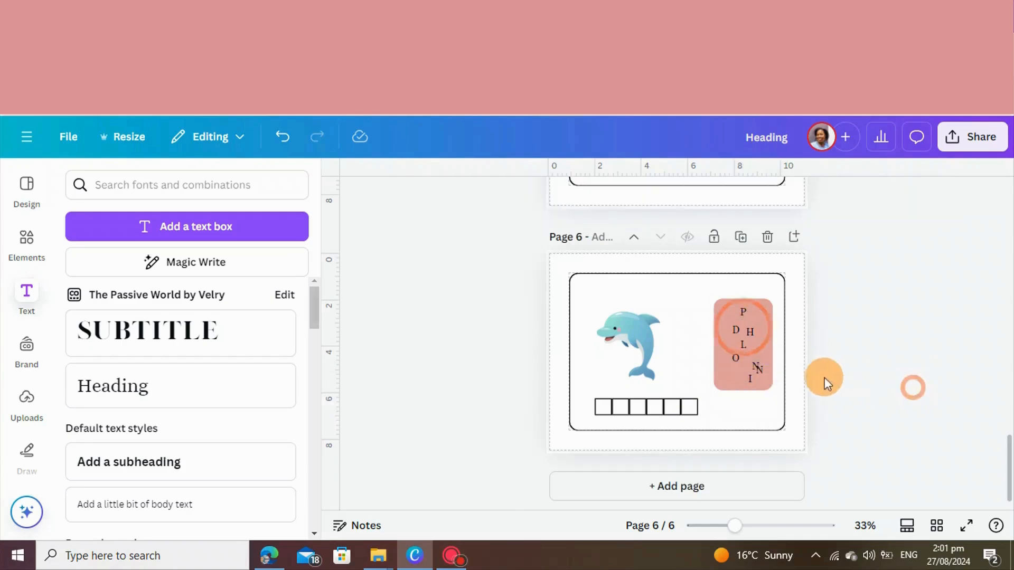
drag(774, 371, 739, 378)
double_click(736, 373)
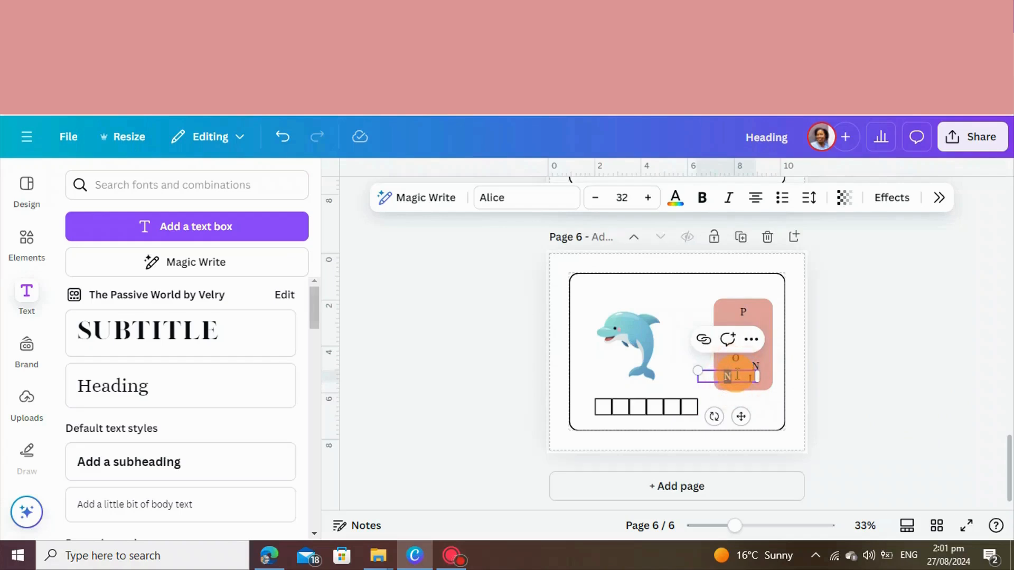
text(G)
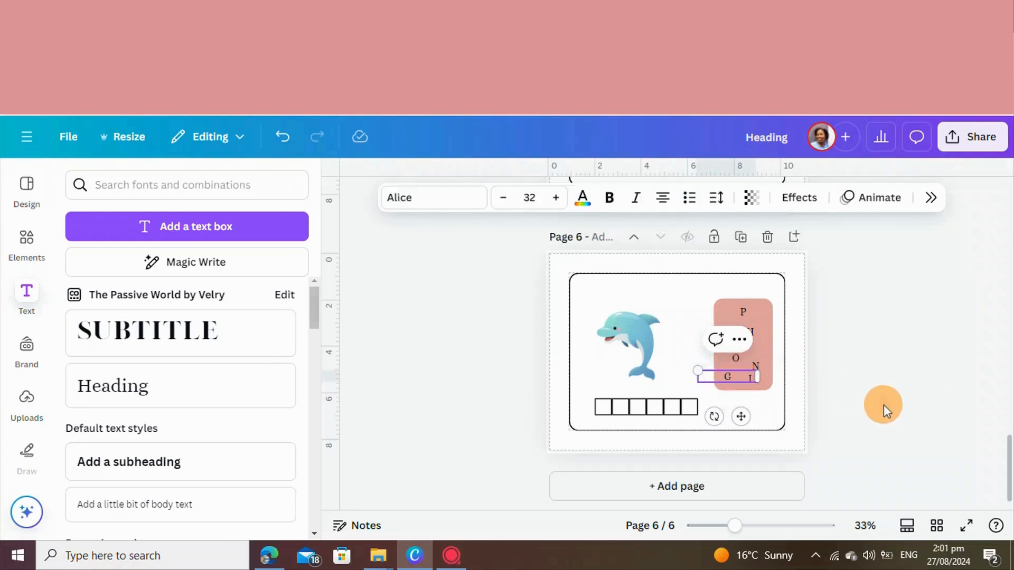
click(882, 404)
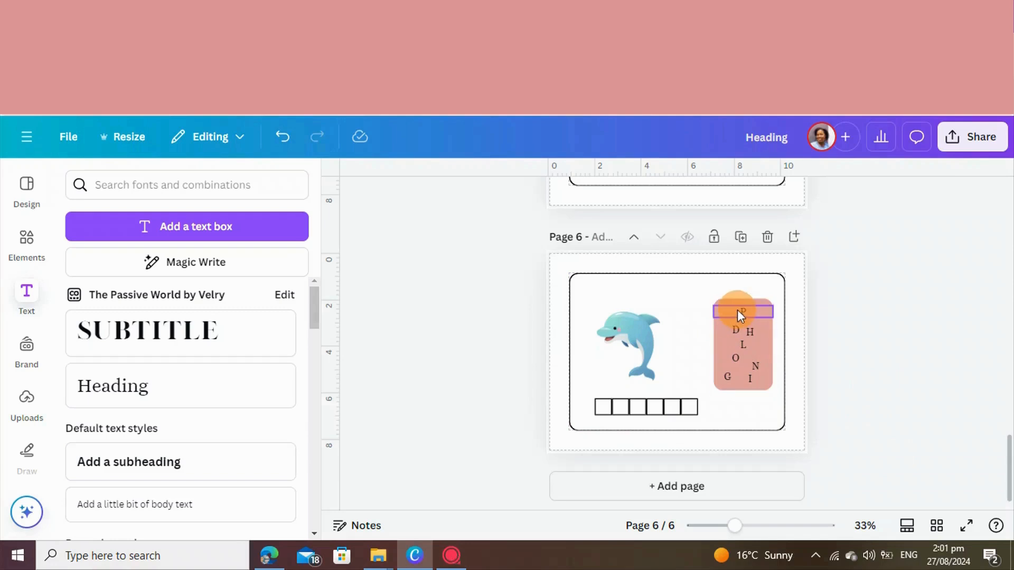
Ungroup the right three boxes, duplicate the last one, and attach the copy at the right end for a row of seven
click(673, 408)
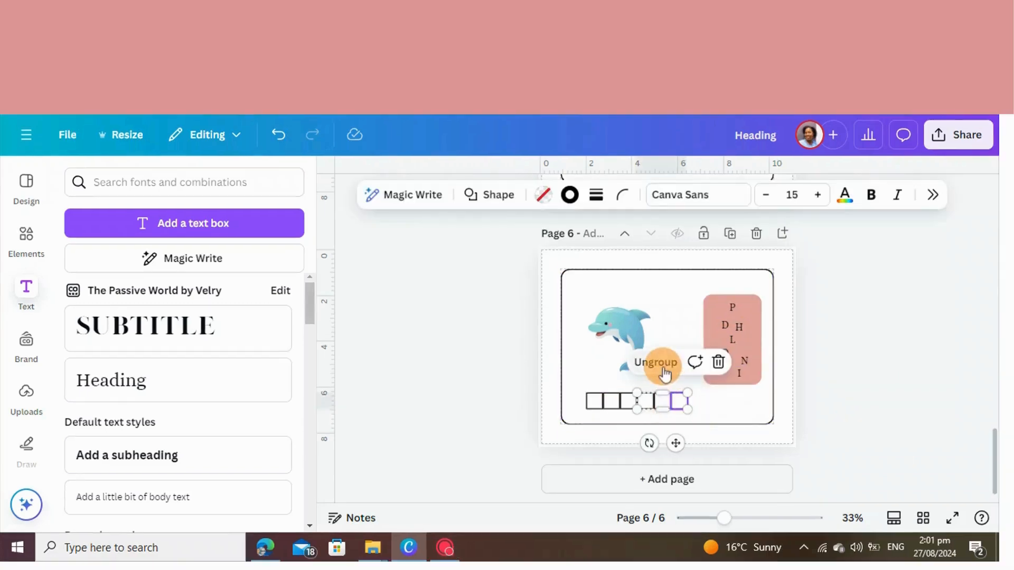
click(664, 369)
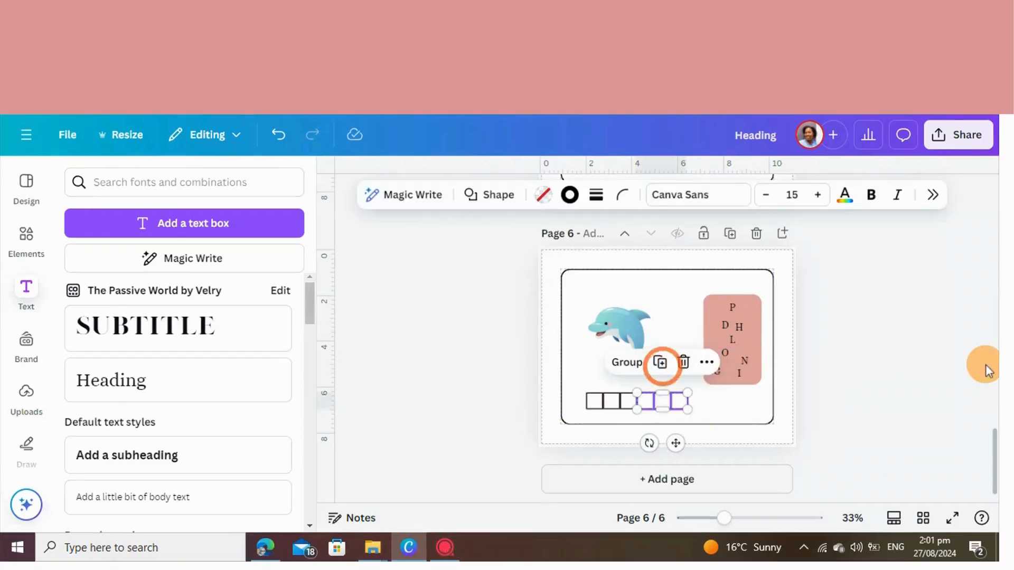
click(949, 370)
click(681, 396)
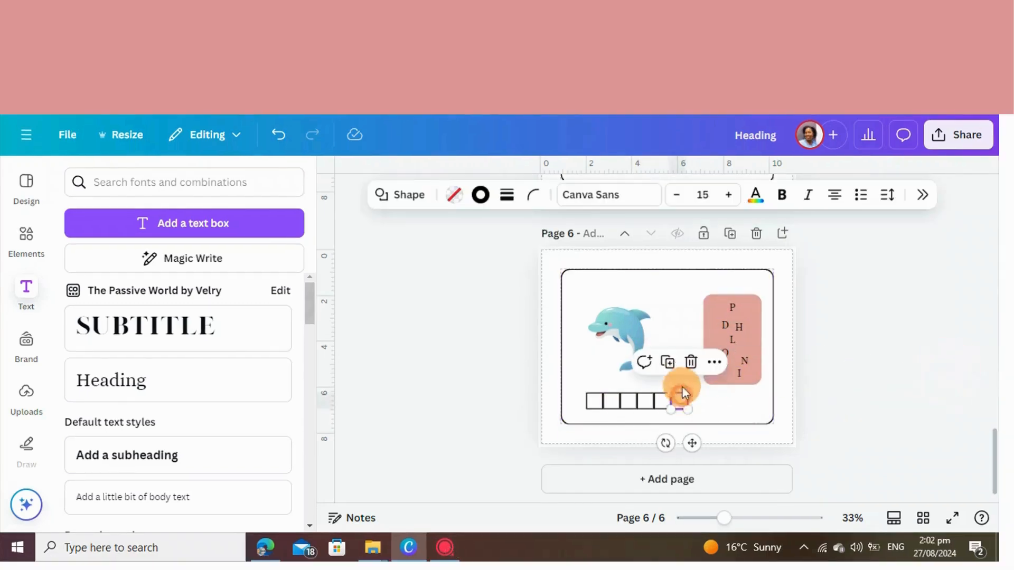
click(669, 362)
click(858, 400)
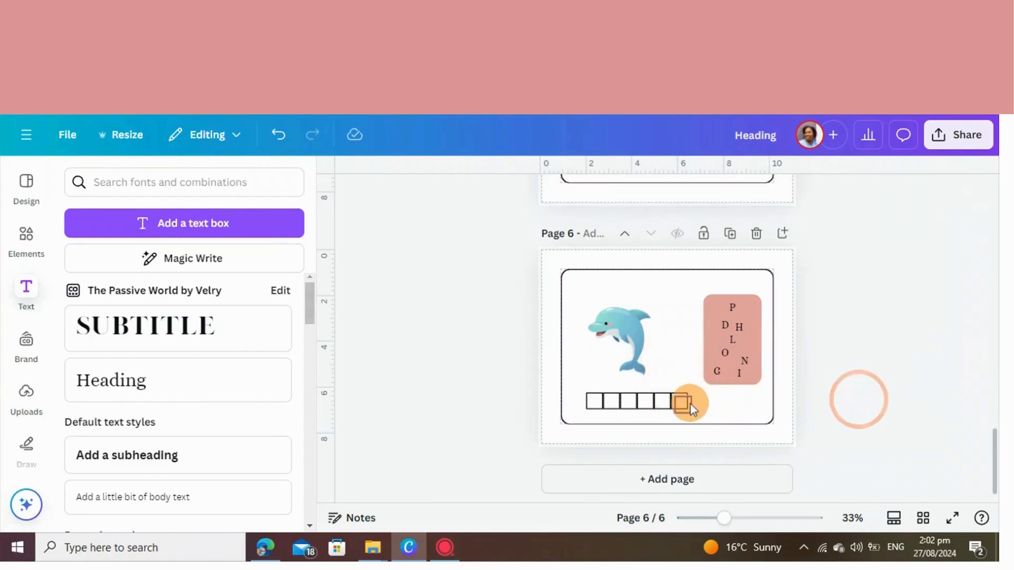
drag(690, 404, 701, 402)
click(836, 417)
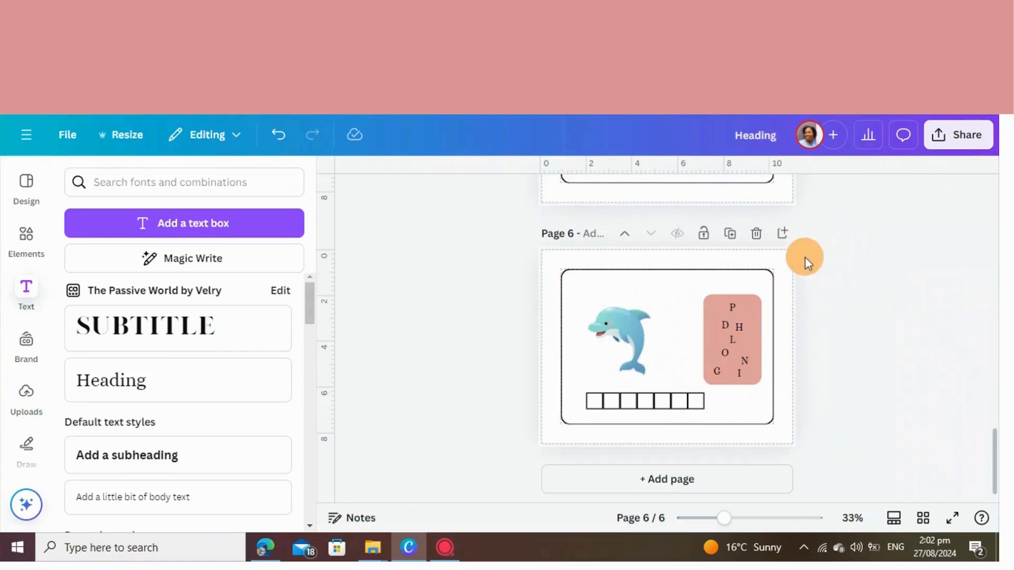
Duplicate page 6 and replace the dolphin on the copy with the red crab graphic above the boxes
click(730, 234)
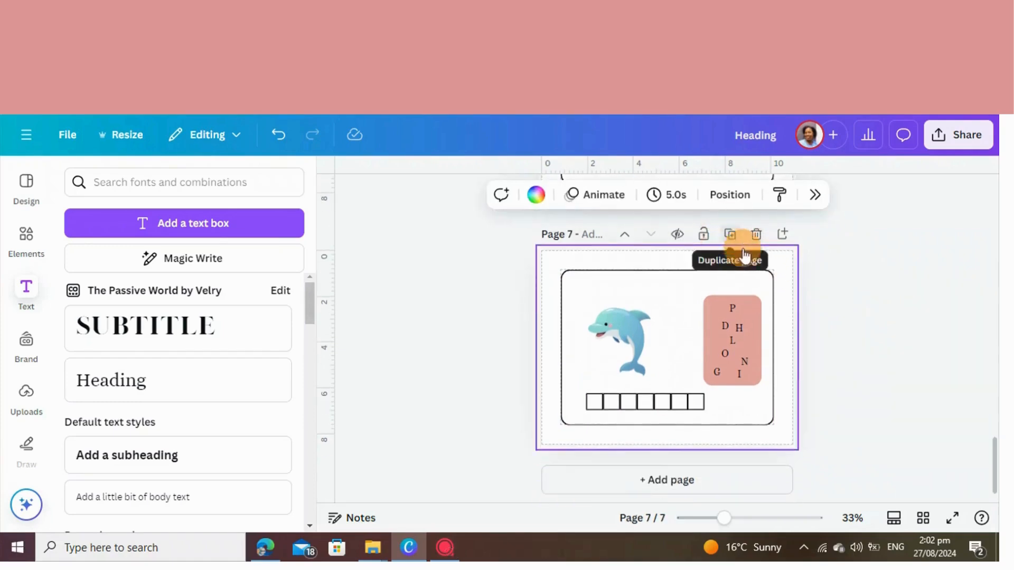
drag(625, 341, 446, 328)
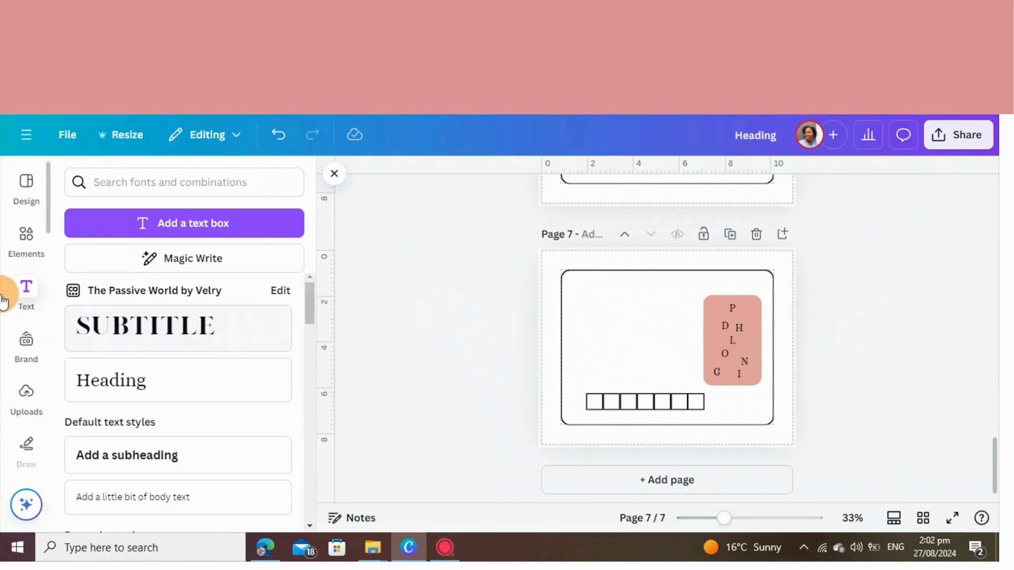
click(29, 256)
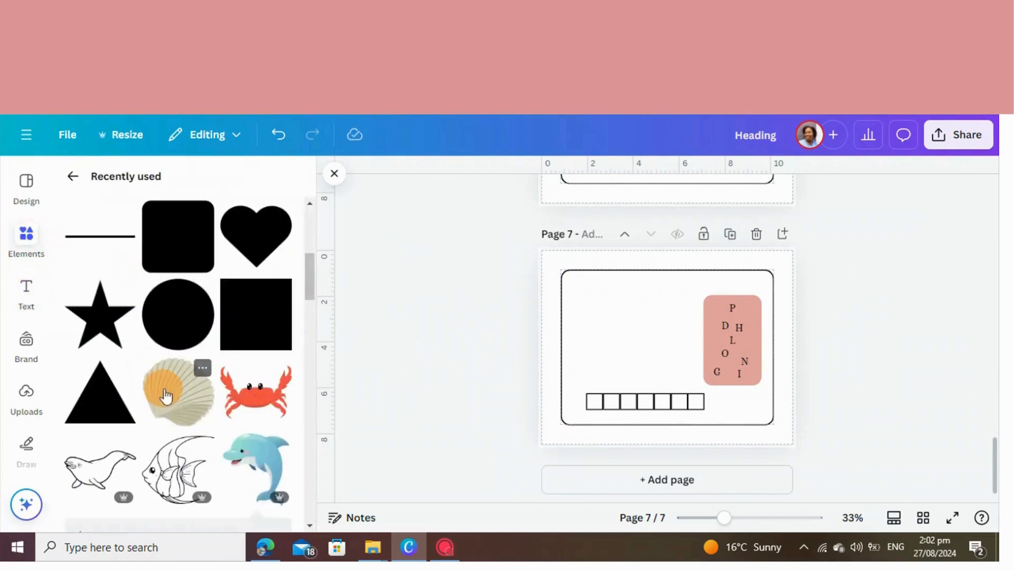
click(259, 390)
drag(667, 360, 637, 353)
Remove the letters L, G and I from the crab page's pink rectangle and change the P to "C"
drag(733, 341, 953, 334)
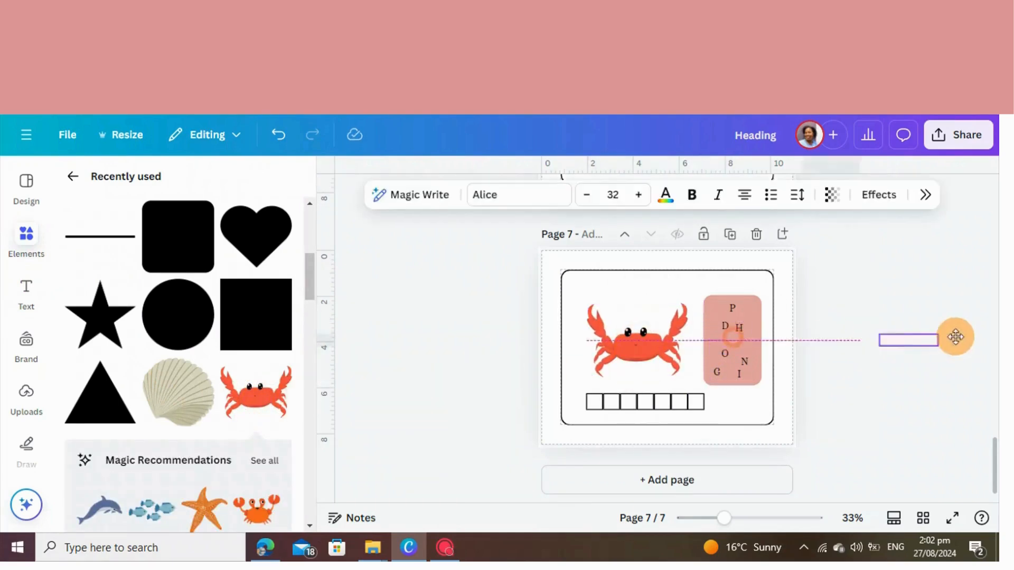
drag(714, 375, 923, 372)
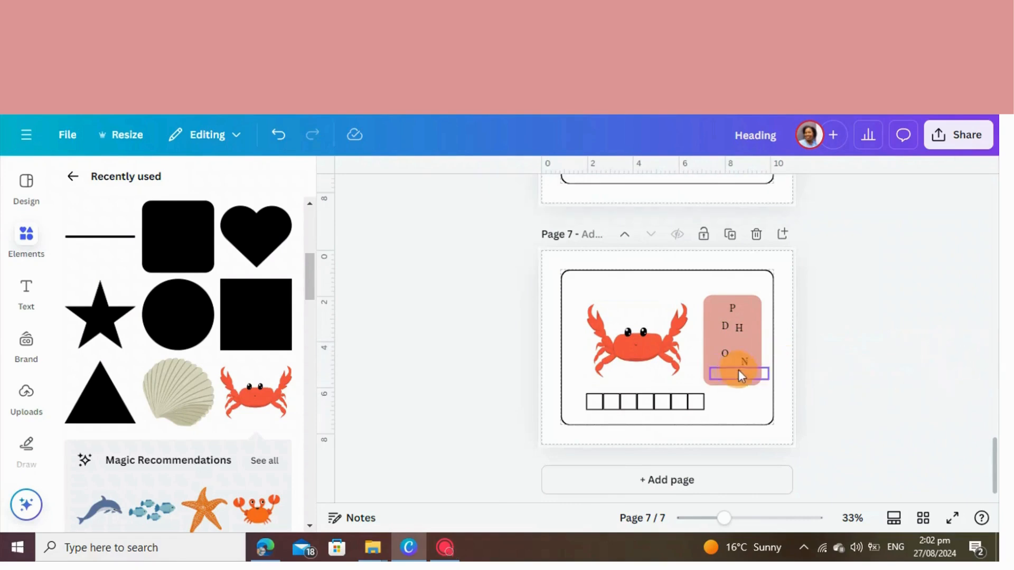
drag(739, 369, 957, 356)
click(740, 310)
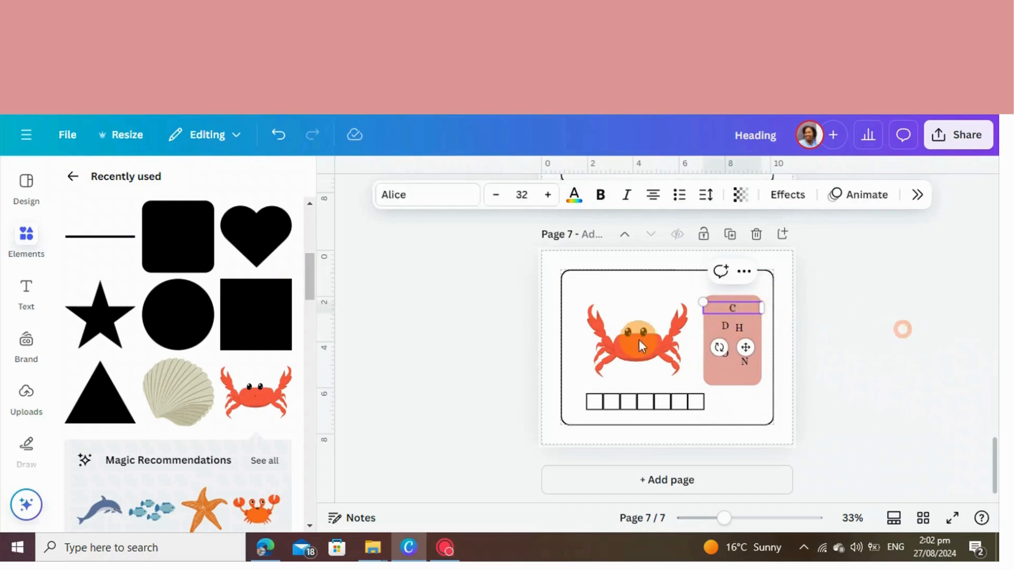
click(901, 328)
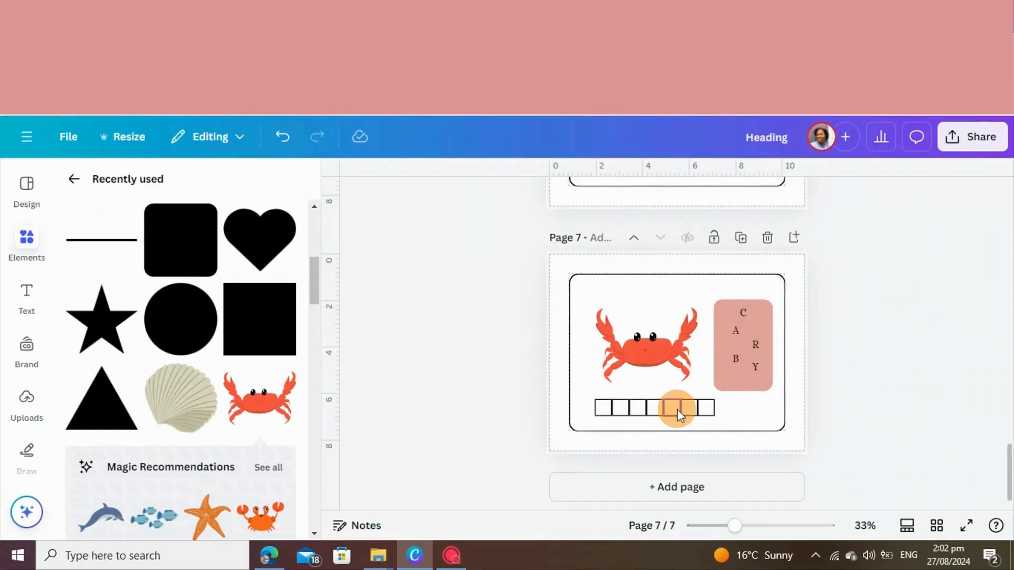
Delete the box at the right end of the crab page's row and select the leftmost group of boxes
click(705, 409)
key(Delete)
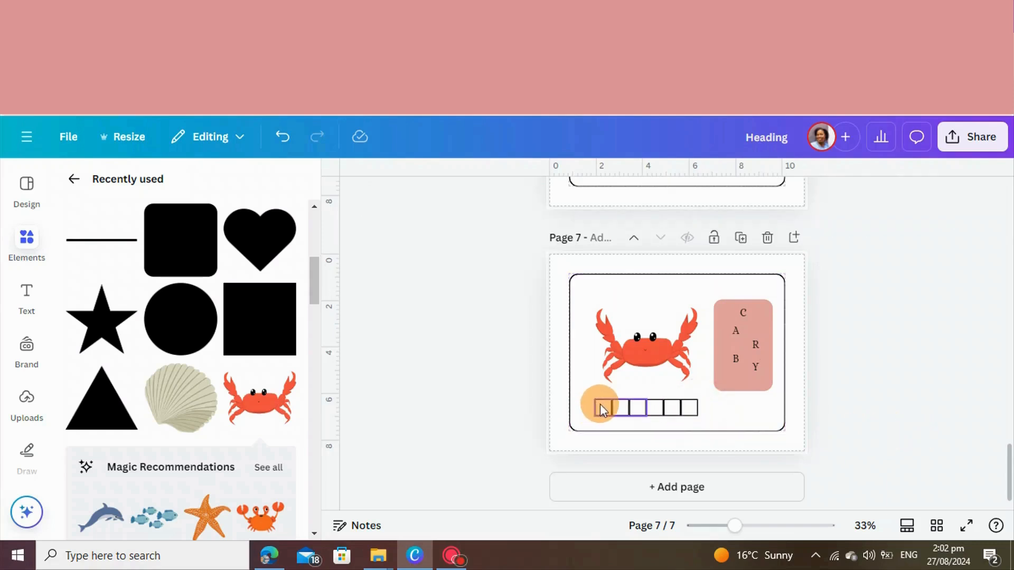
click(600, 405)
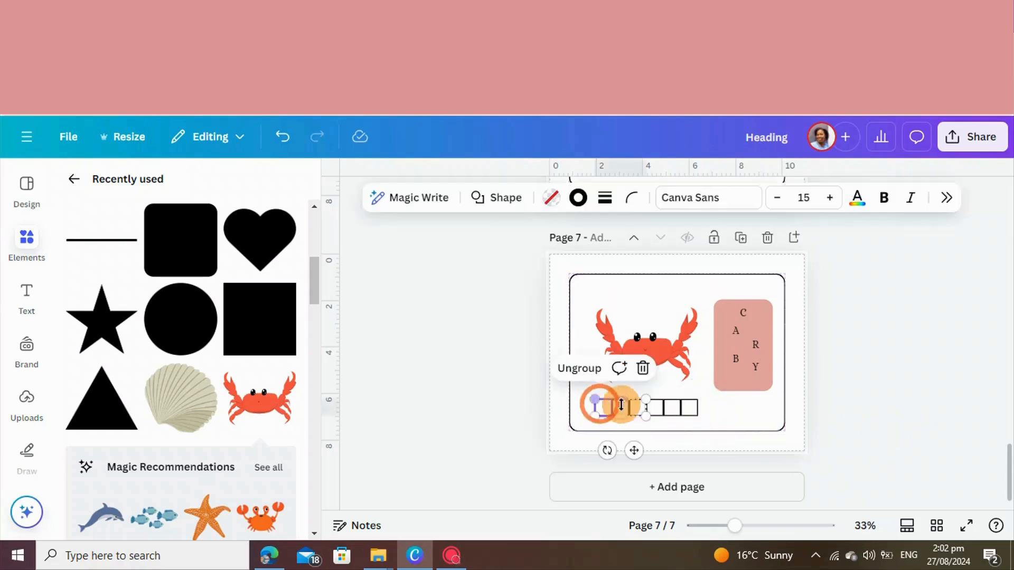
Set the letter below the C to "A" and change the N at the lower right to "Y"
double_click(737, 331)
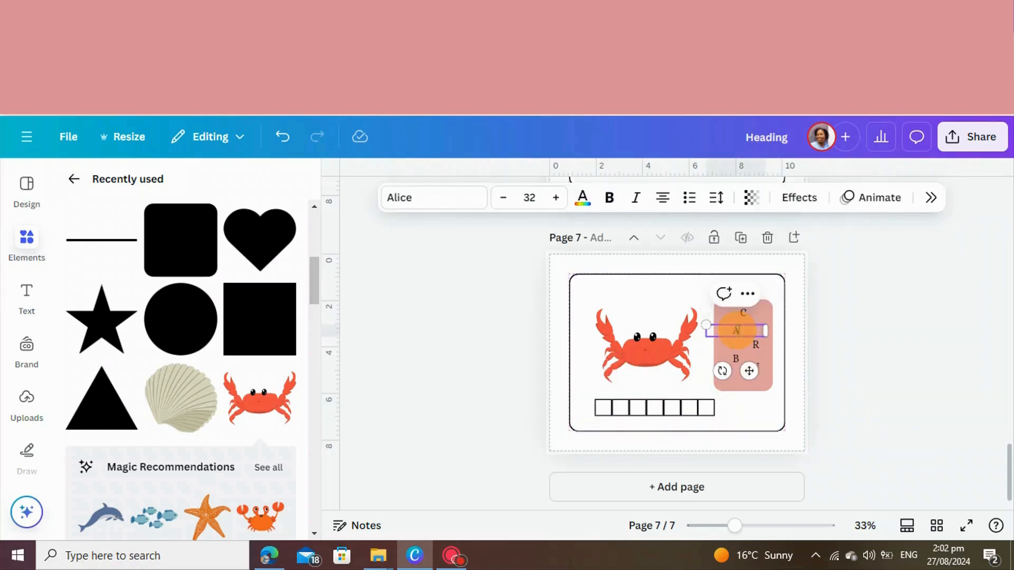
click(828, 335)
click(752, 365)
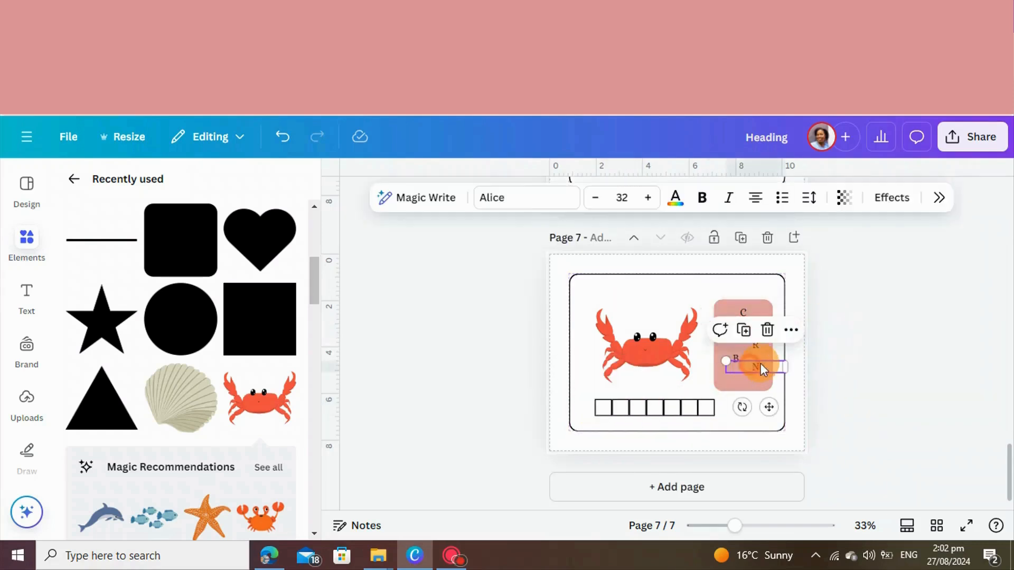
text(Y)
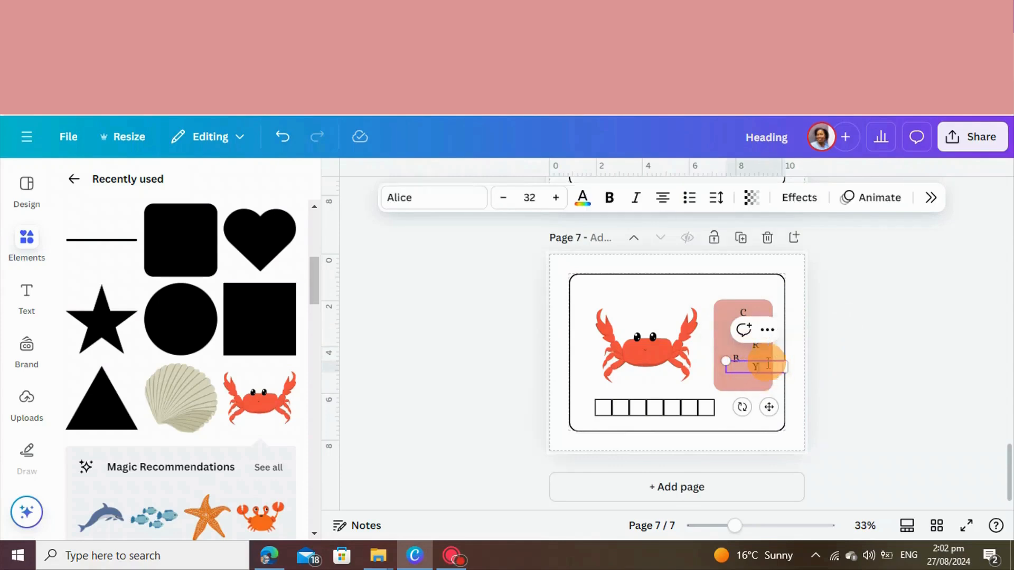
click(858, 375)
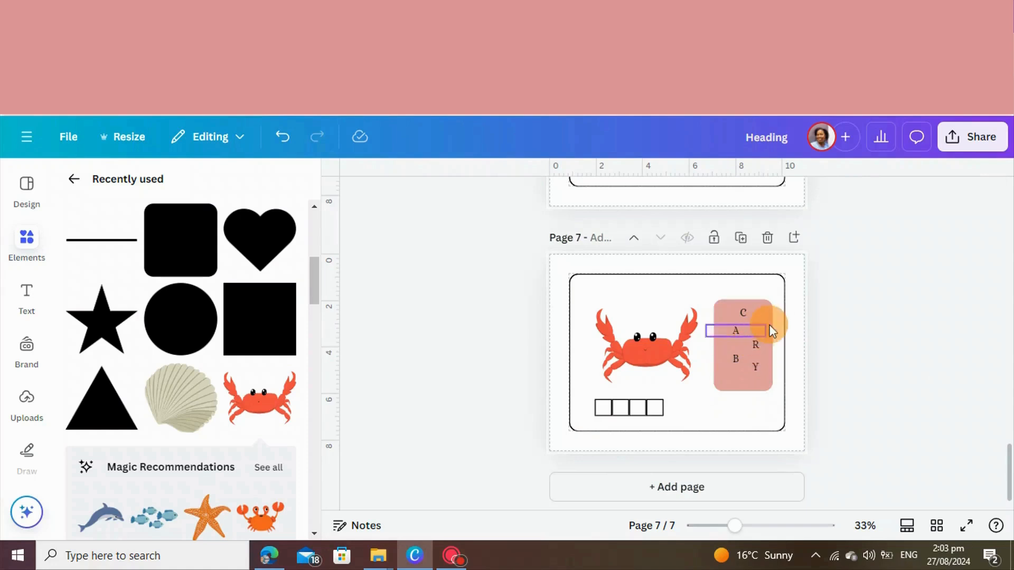
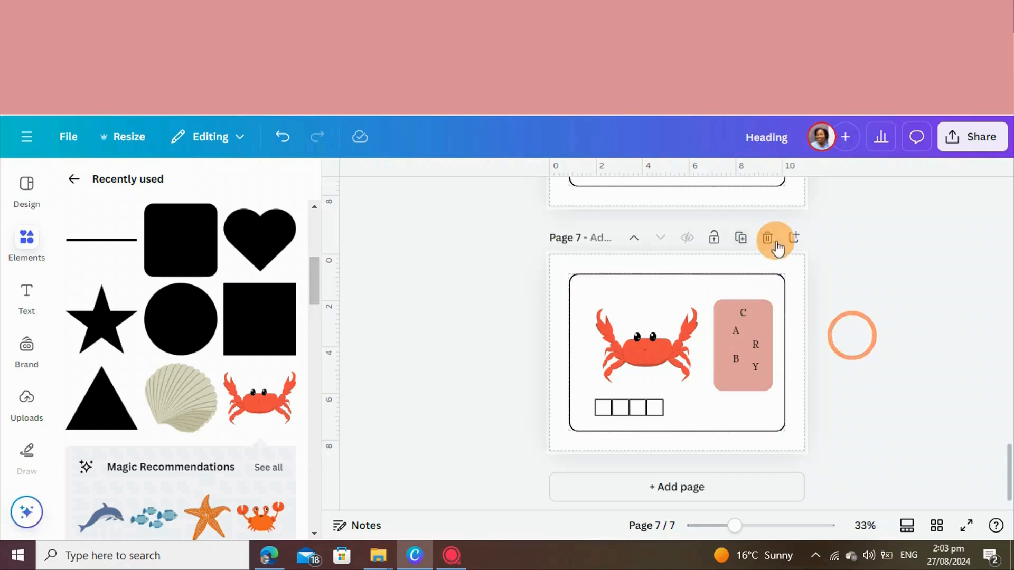
Add page 8 and place the heading "TRACE THE SHAPE" at its top, reusing the Blueberry text style from page 5
click(681, 487)
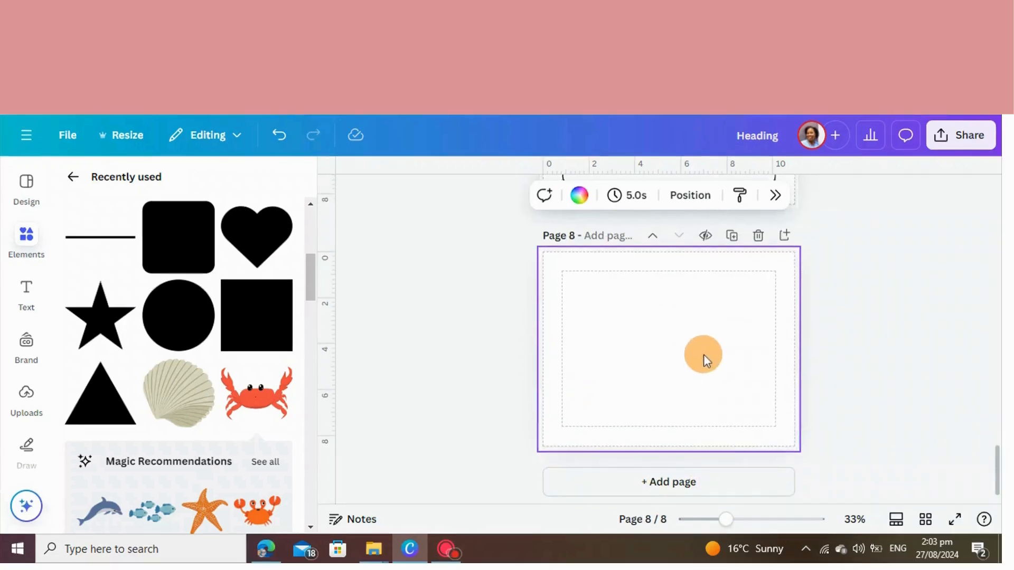
scroll(715, 305, up, 4)
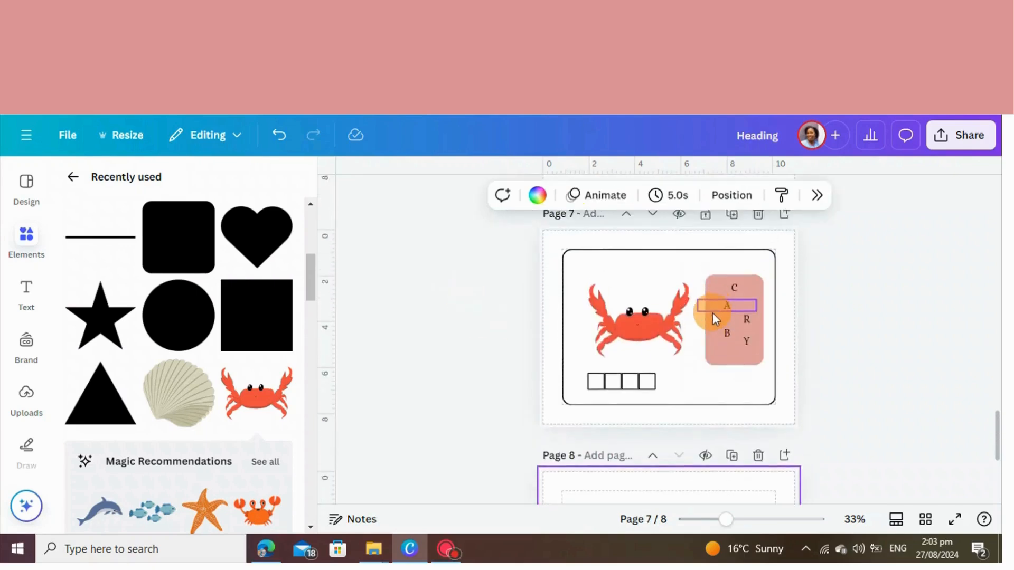
scroll(712, 312, up, 8)
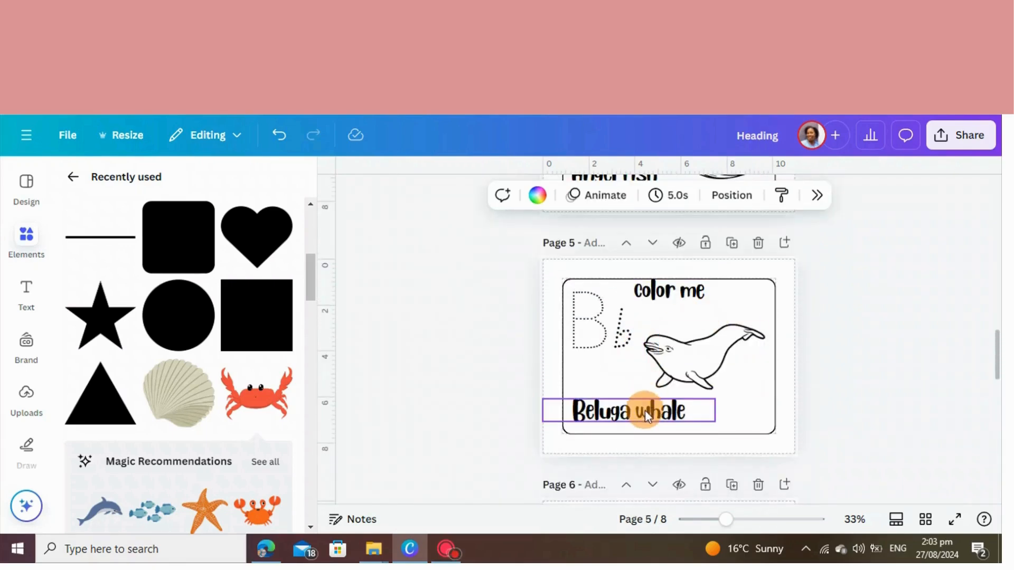
click(649, 410)
click(620, 367)
mouse_move(661, 410)
mouse_down()
mouse_move(664, 491)
mouse_move(684, 417)
mouse_move(686, 430)
mouse_up()
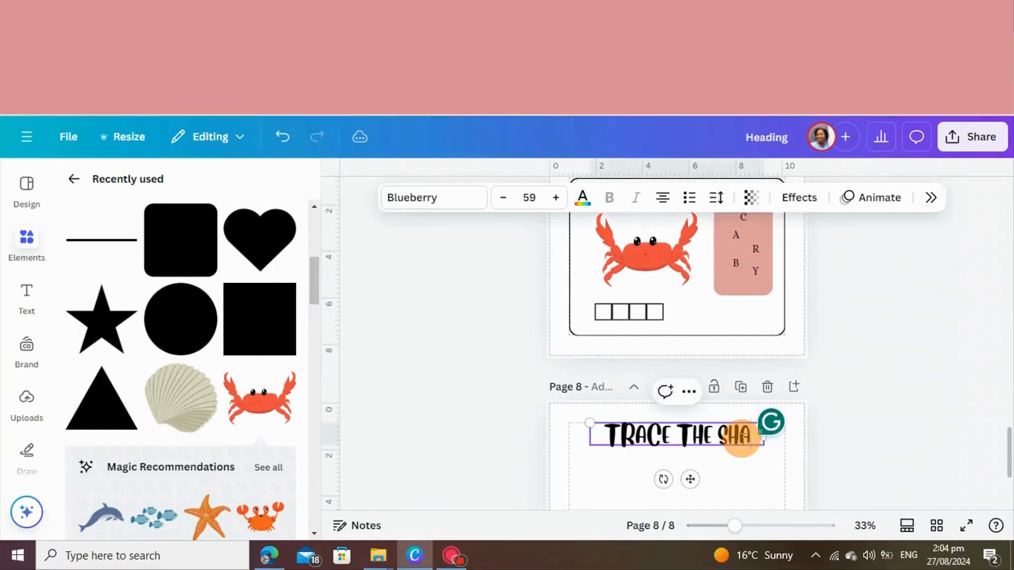
text(PE)
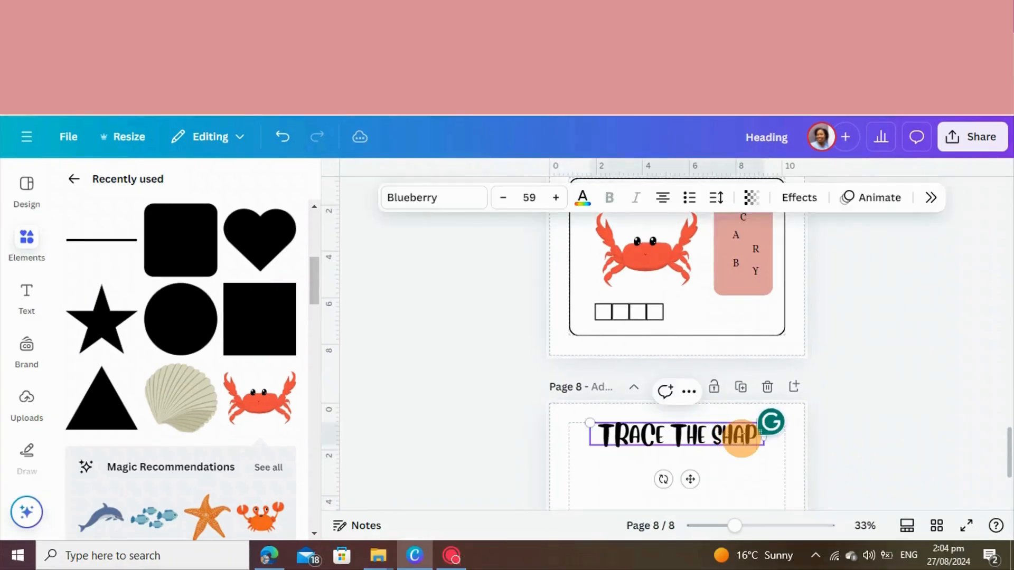
click(928, 466)
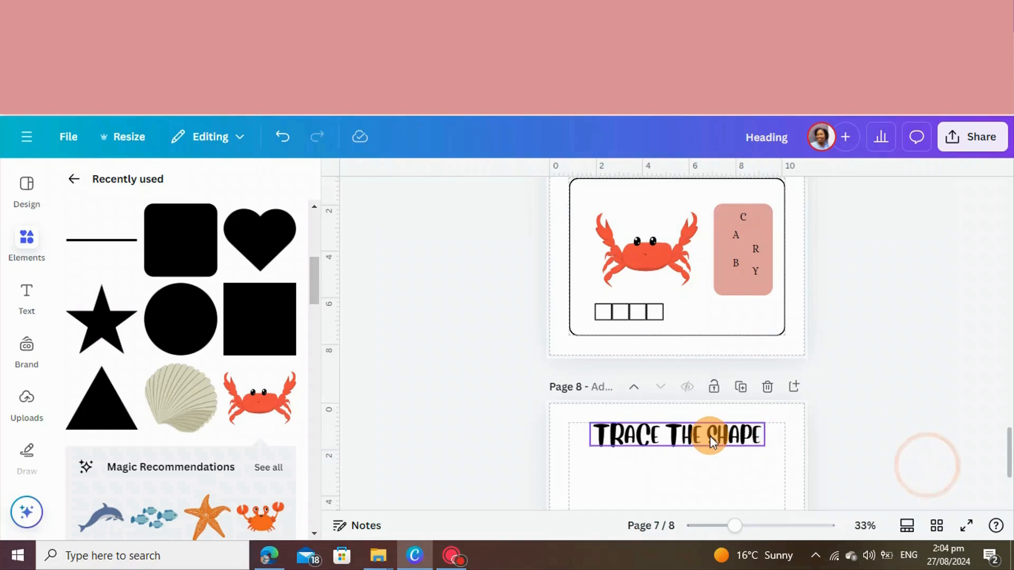
click(689, 470)
Place a triangle and a square side by side below page 8's heading, with a circle and a star beneath them
scroll(689, 470, down, 3)
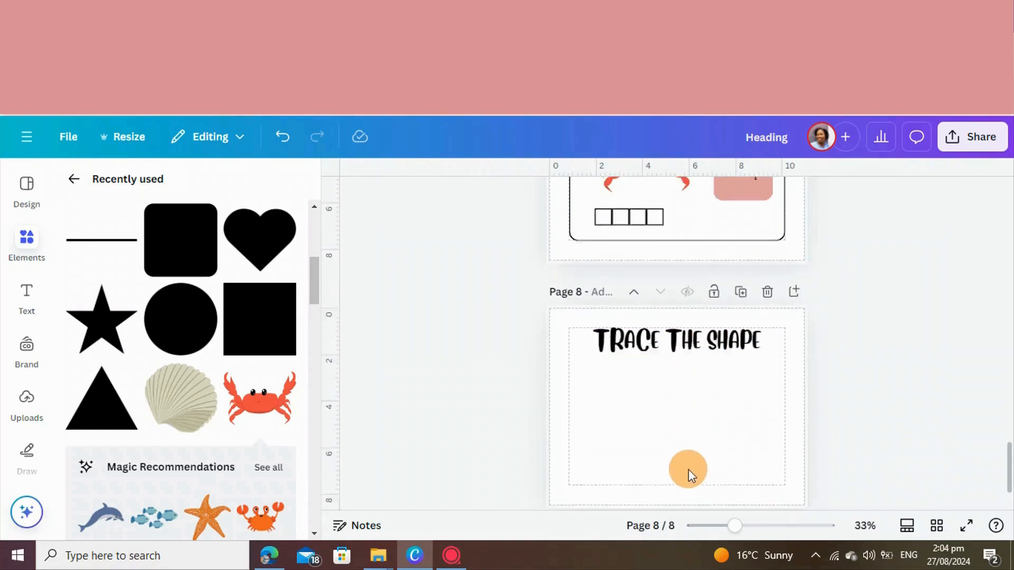
click(78, 409)
drag(670, 355, 595, 344)
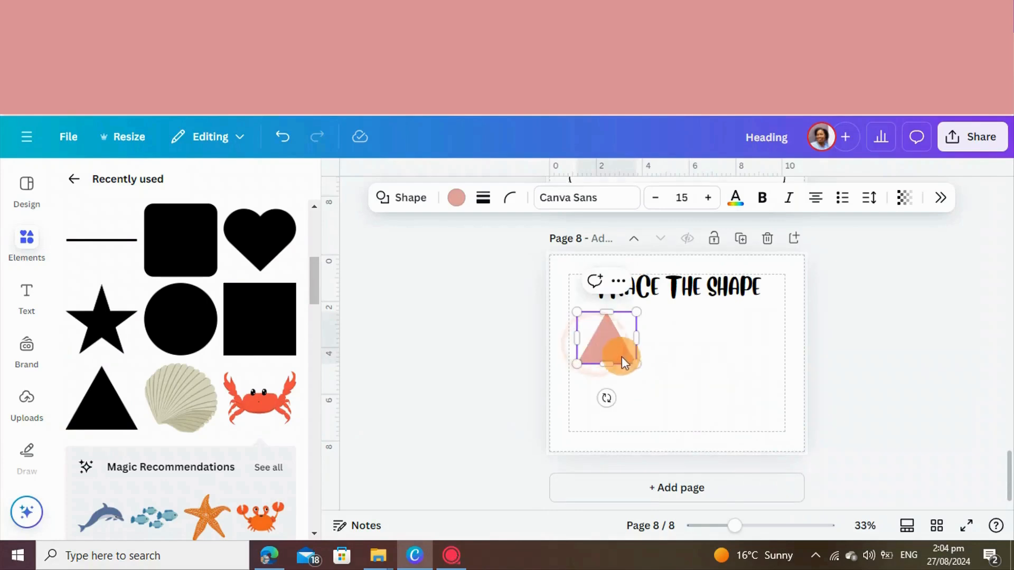
click(273, 323)
drag(682, 367, 699, 362)
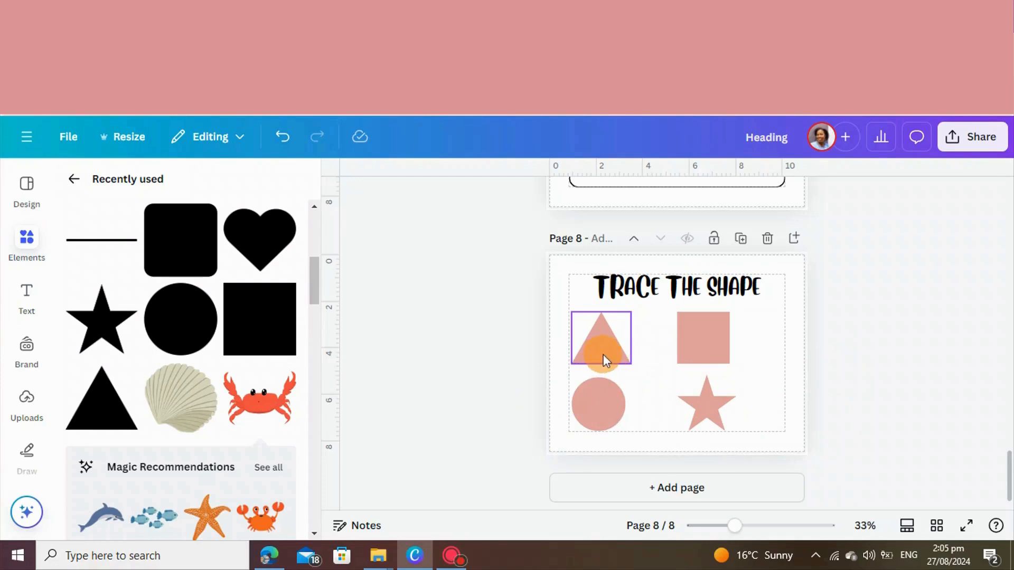
Give the triangle a short-dashed black border of weight 4 and remove its fill color
click(603, 360)
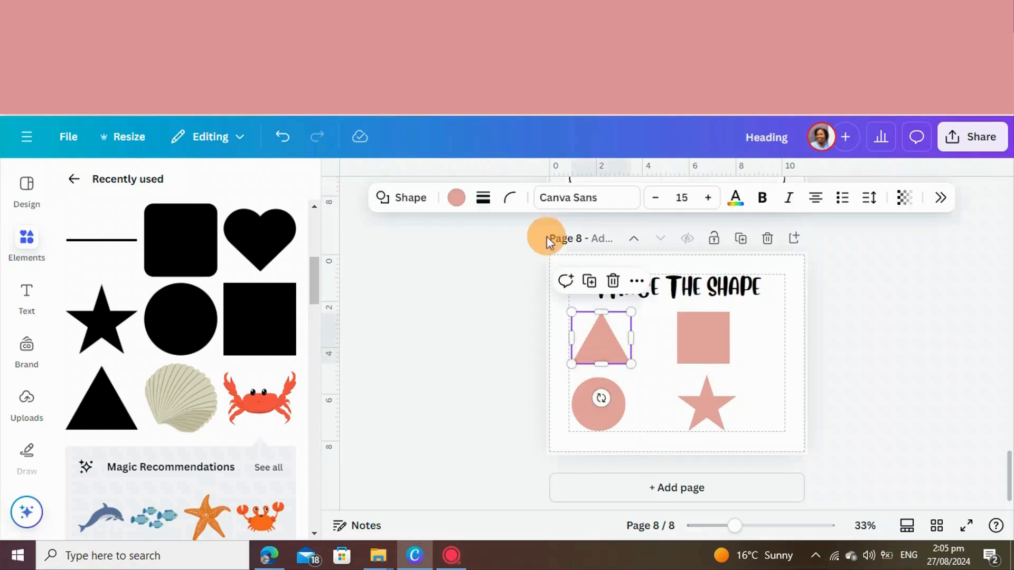
click(484, 198)
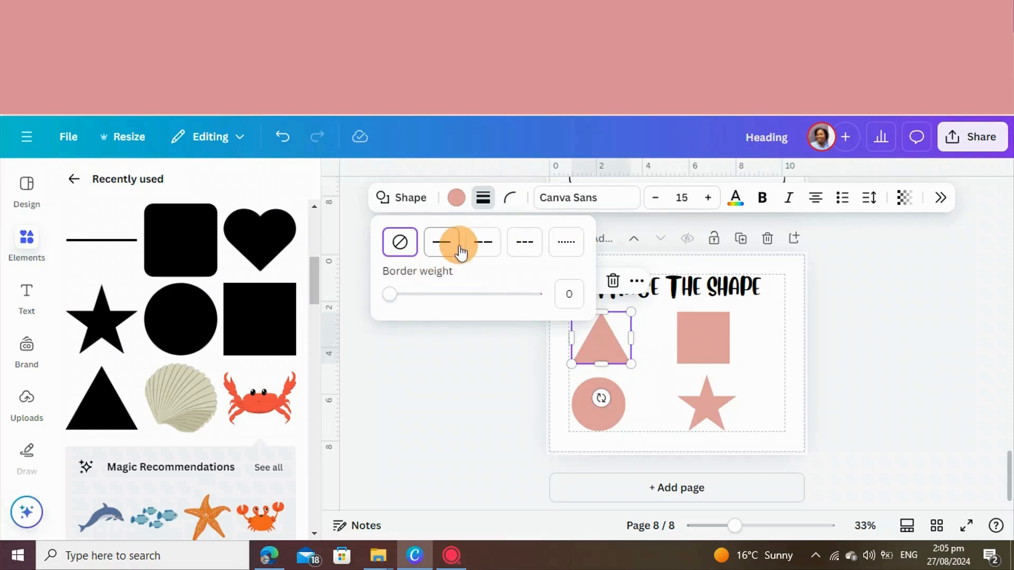
click(526, 243)
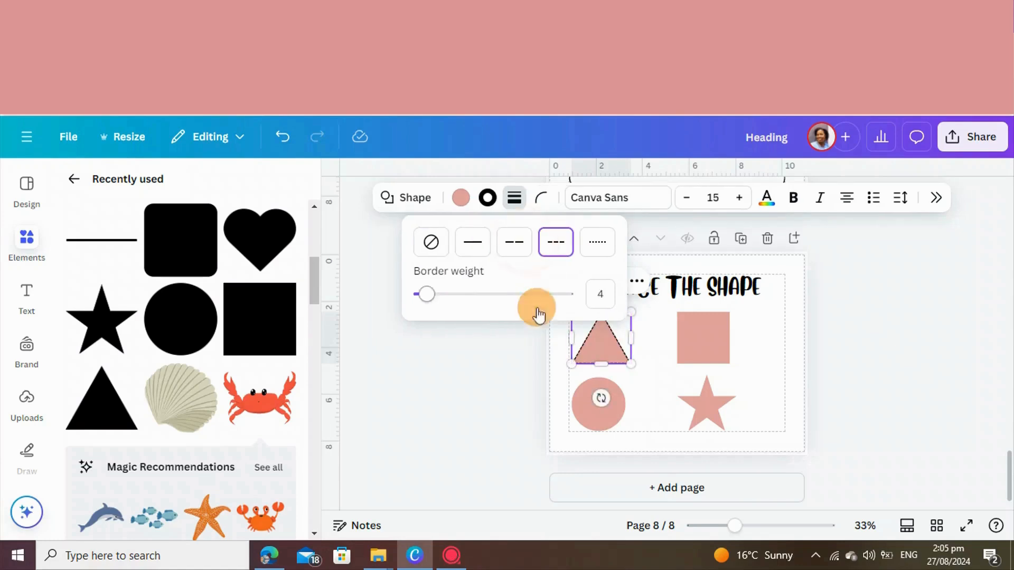
click(461, 198)
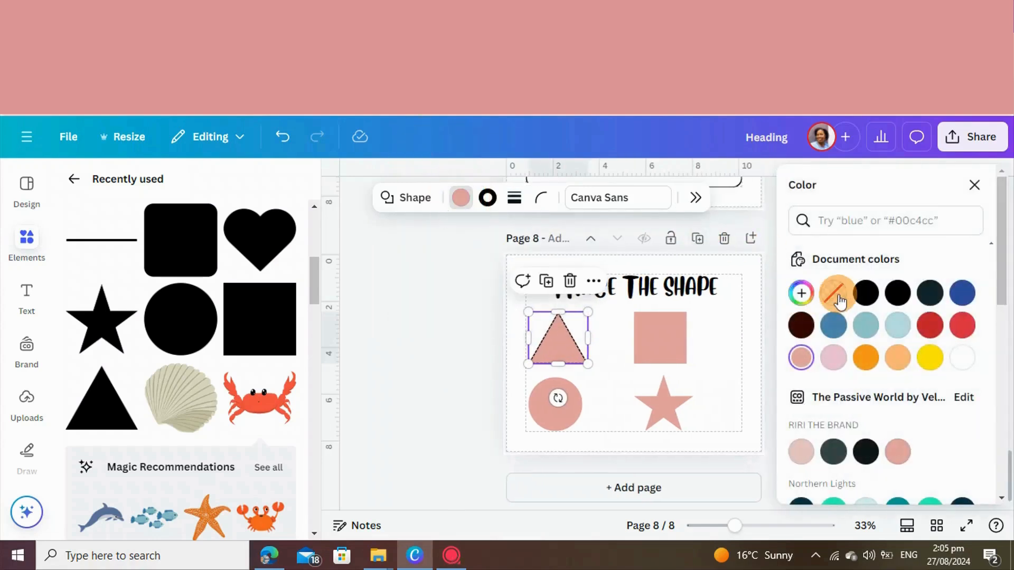
click(838, 298)
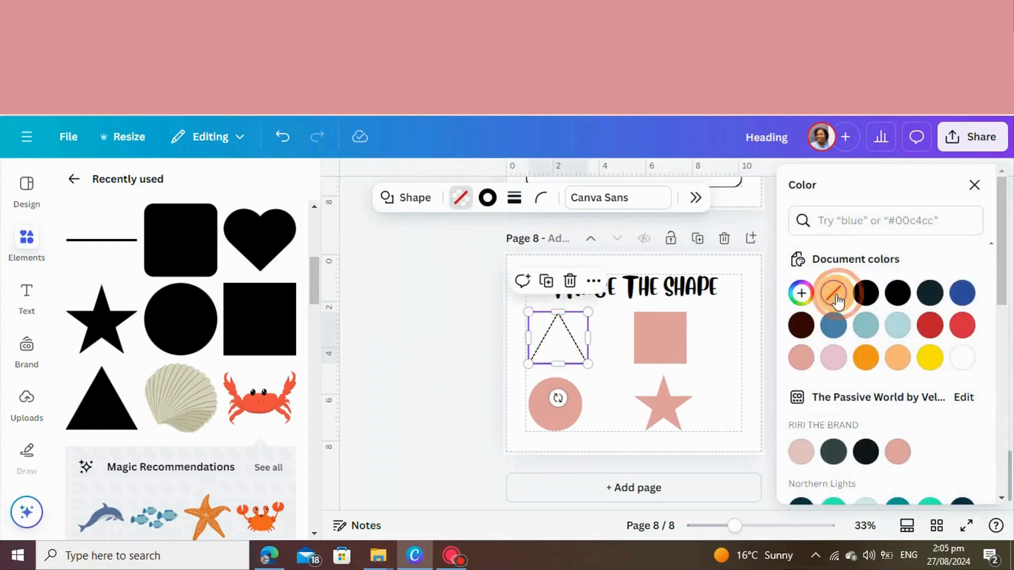
click(448, 349)
click(463, 364)
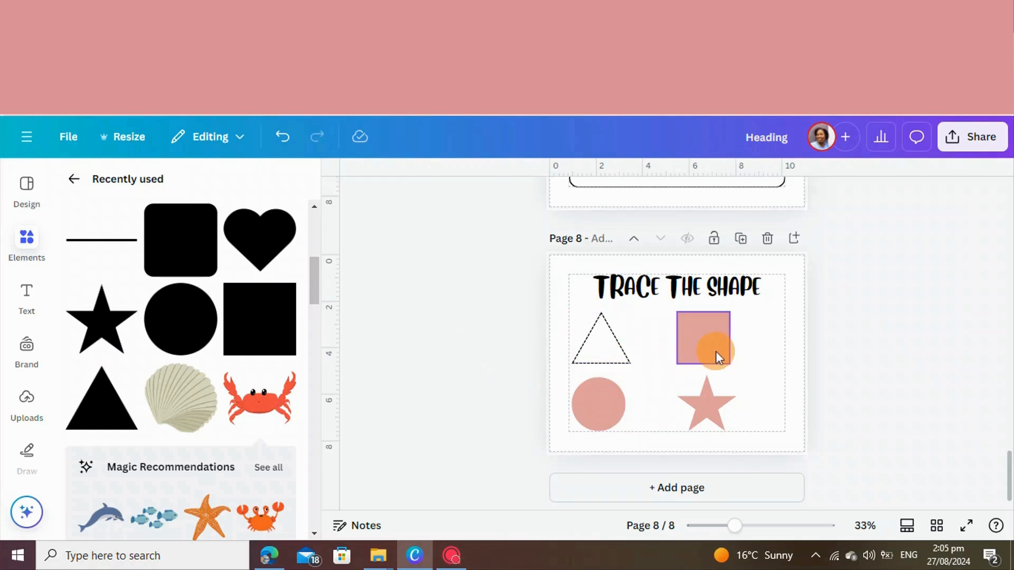
Give the square a short-dashed black border of weight 4 and make its fill transparent
click(705, 341)
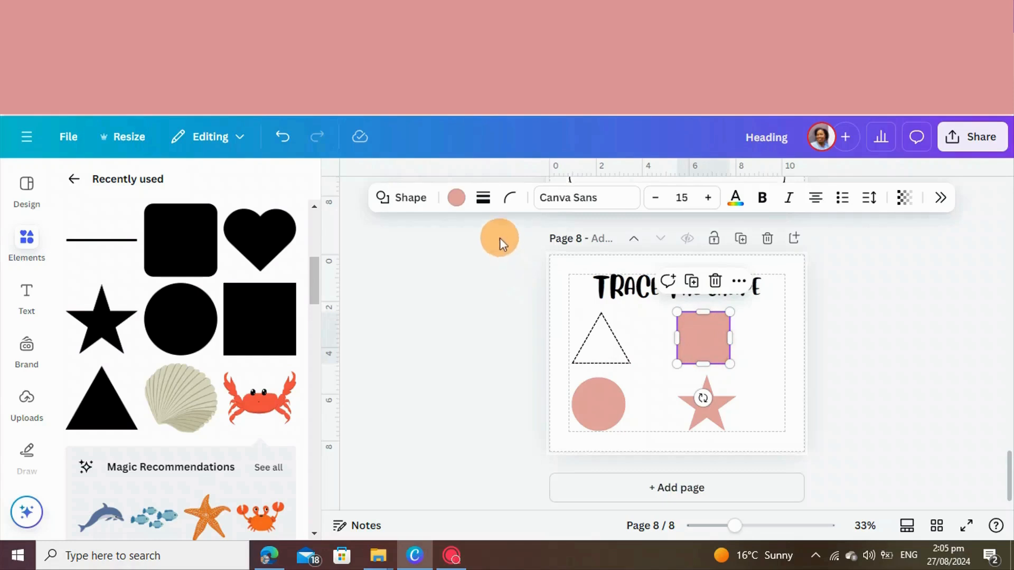
click(455, 204)
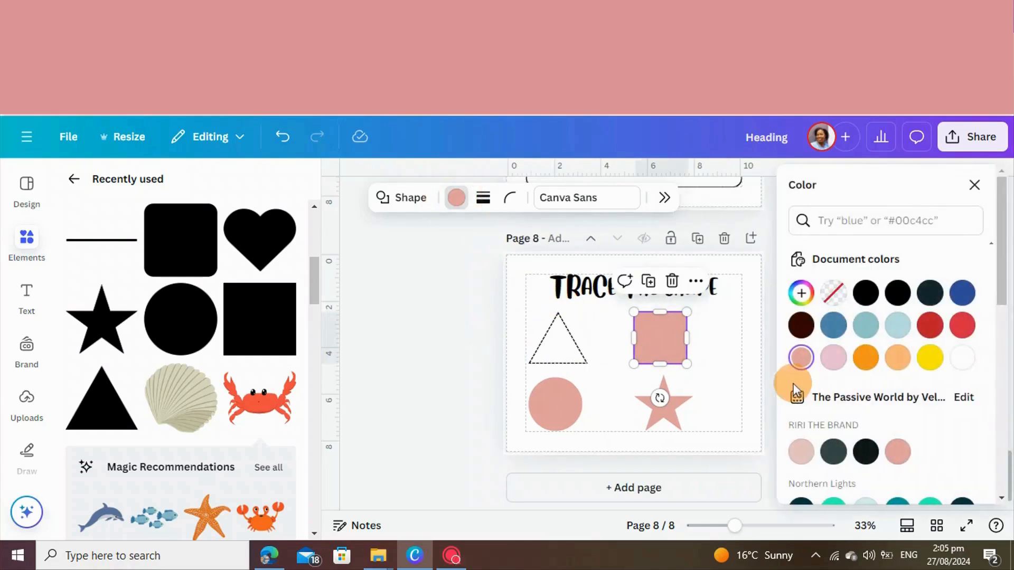
click(482, 198)
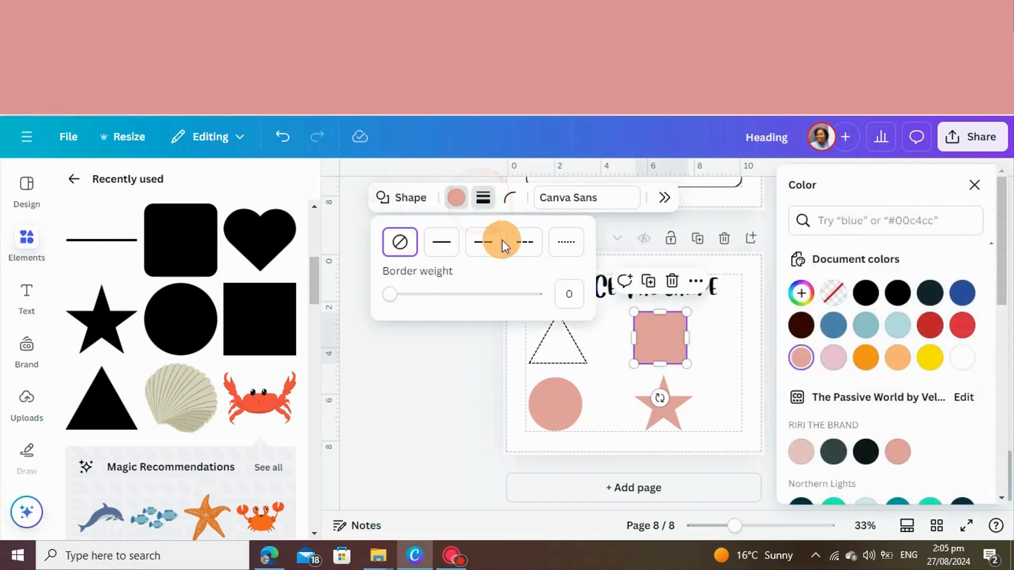
click(520, 242)
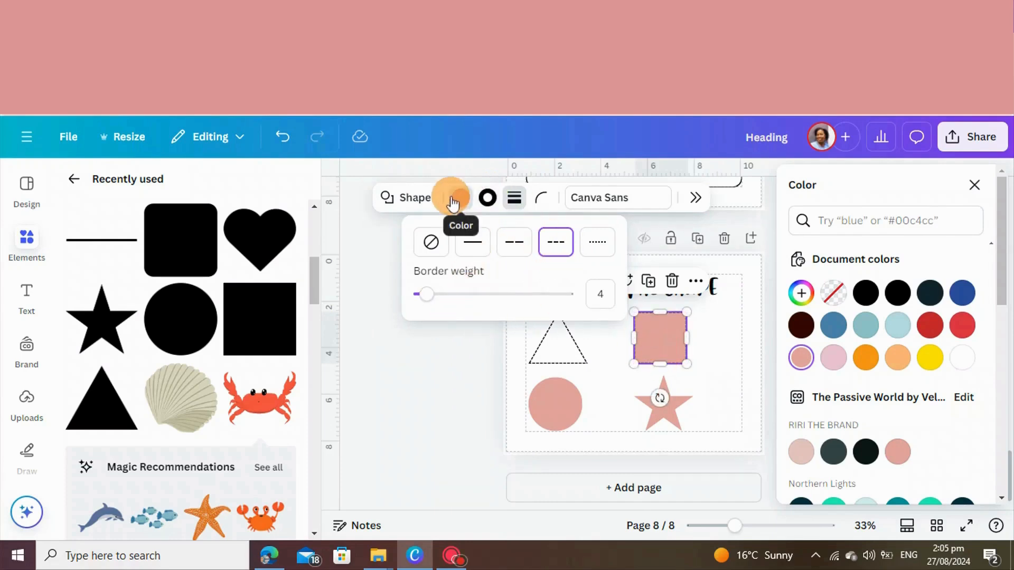
click(834, 294)
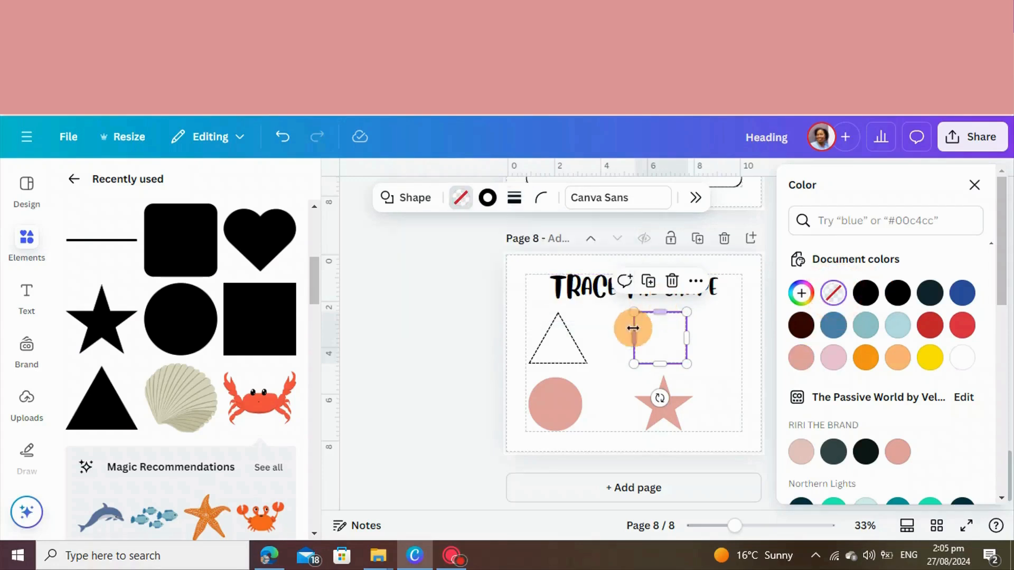
click(454, 331)
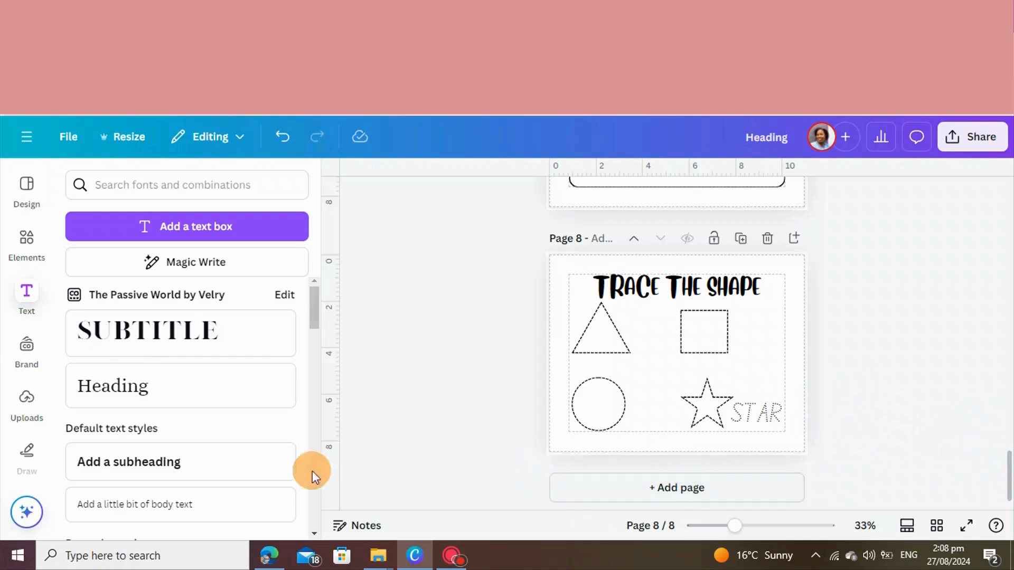
Review the draft book's pages from the shape-tracing page back through the spelling and "color me" pages
scroll(730, 346, up, 5)
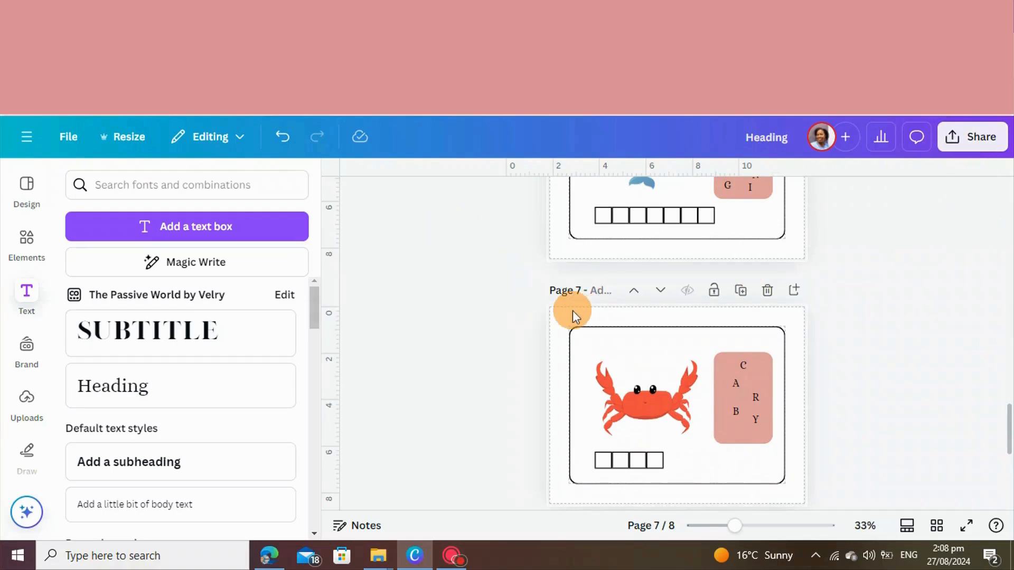
scroll(853, 337, up, 5)
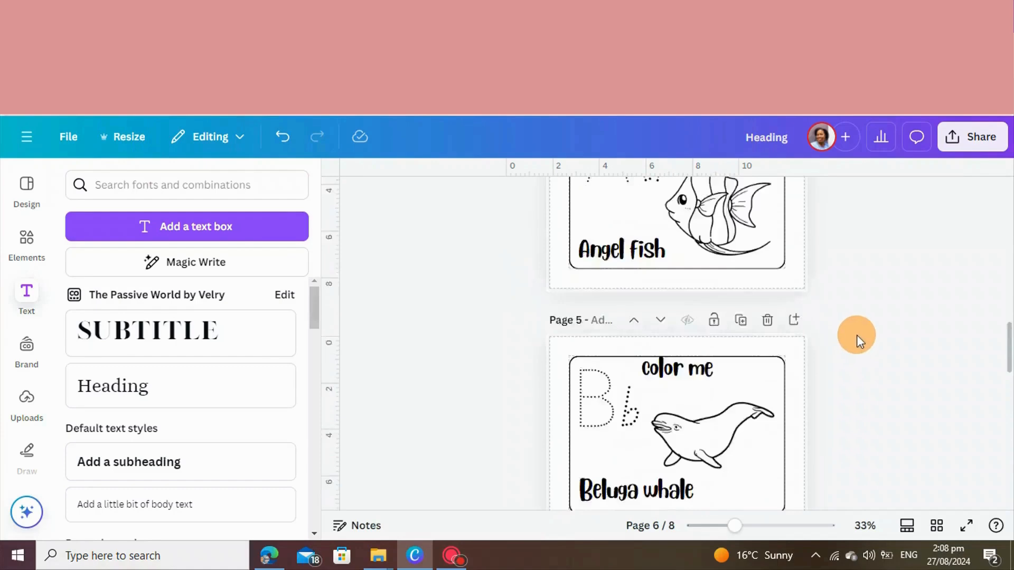
scroll(861, 332, up, 10)
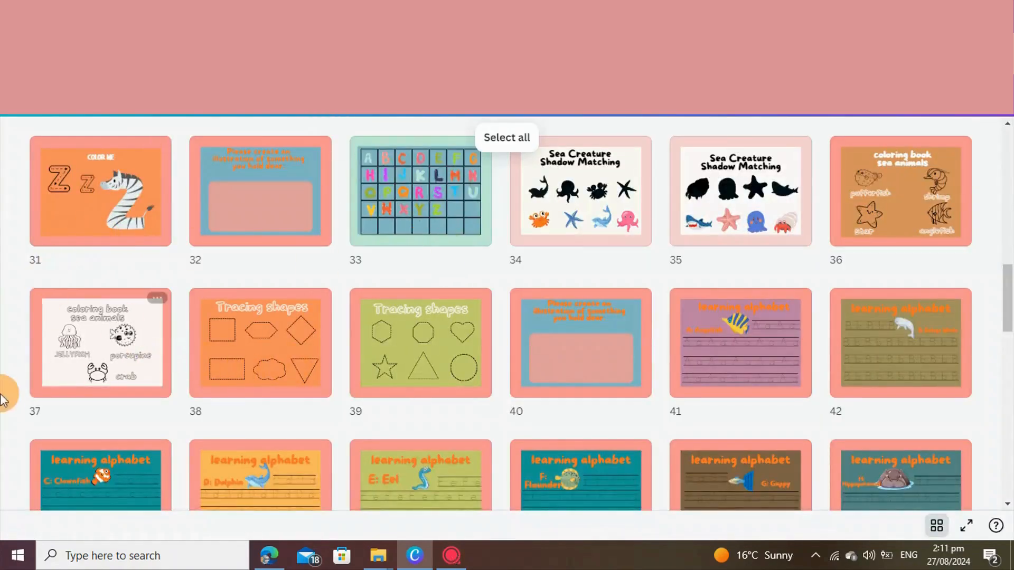
Examine the page overview of the finished activity book from page 31 through to its end
scroll(703, 259, down, 2)
scroll(718, 293, down, 12)
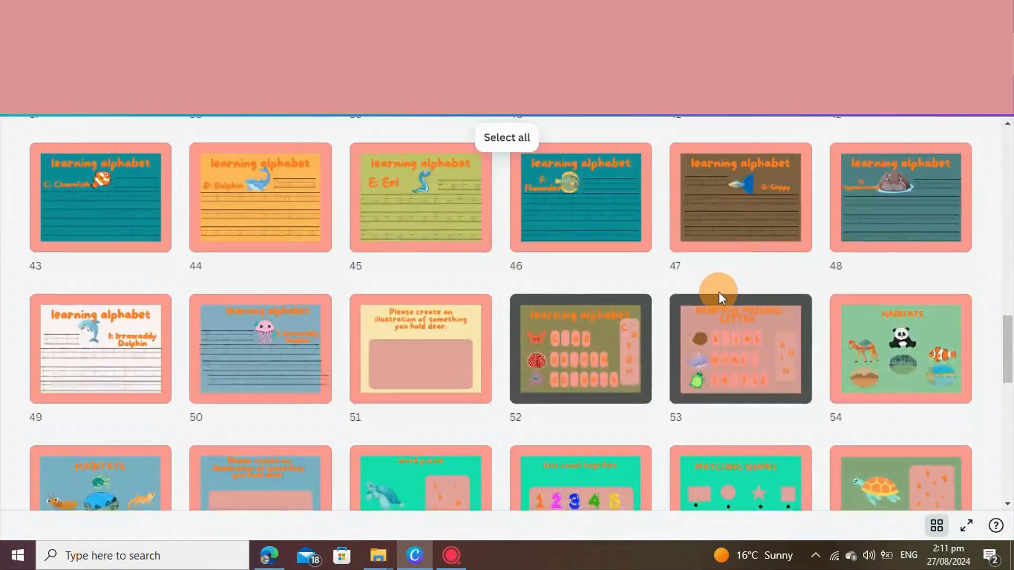
scroll(929, 483, down, 2)
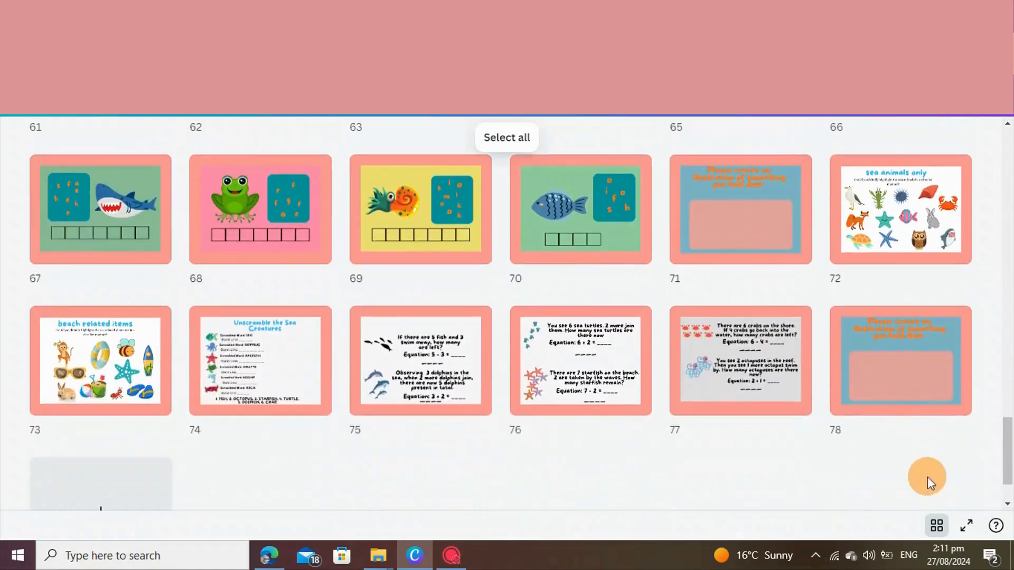
Return the finished book to single-page view and examine its opening "Find and connect", drawing and "Color me" pages
click(937, 522)
scroll(896, 476, up, 8)
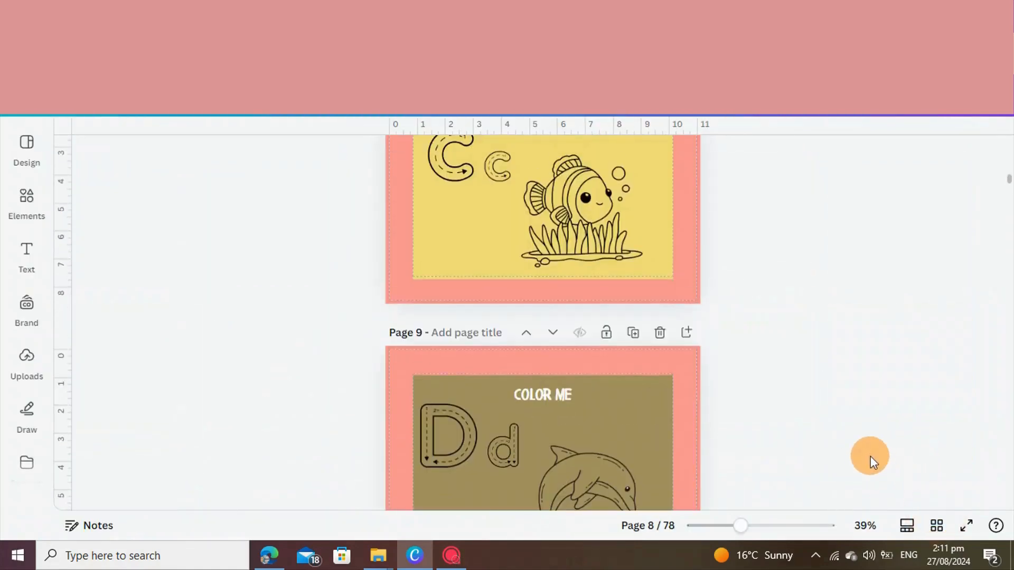
scroll(870, 456, up, 20)
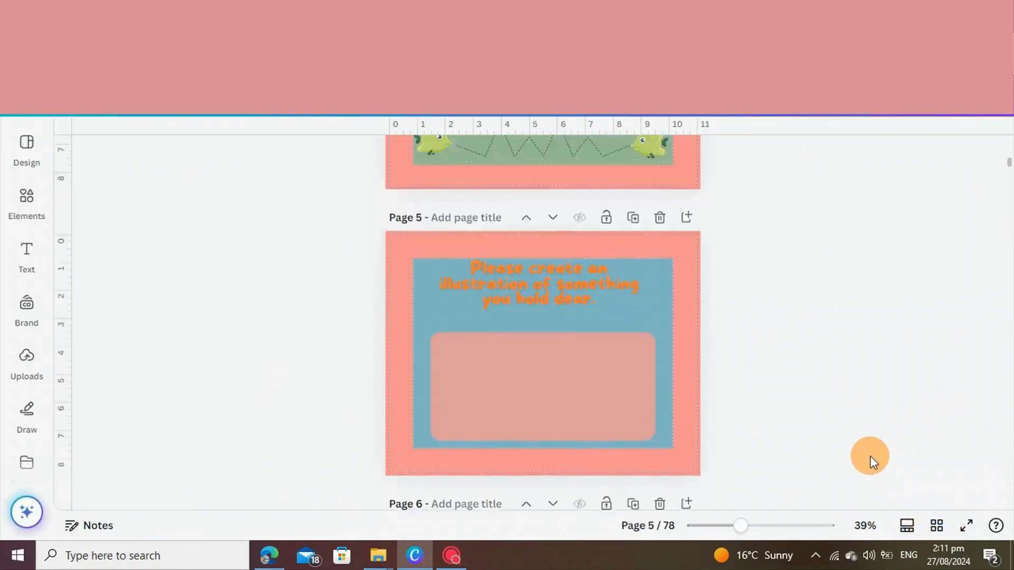
scroll(870, 455, up, 5)
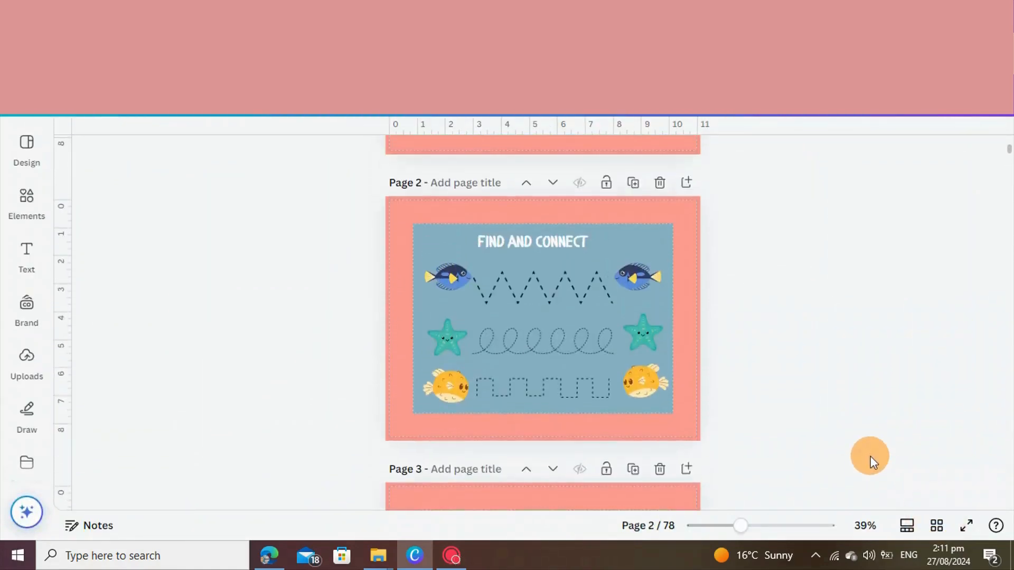
scroll(870, 455, up, 4)
scroll(870, 455, down, 9)
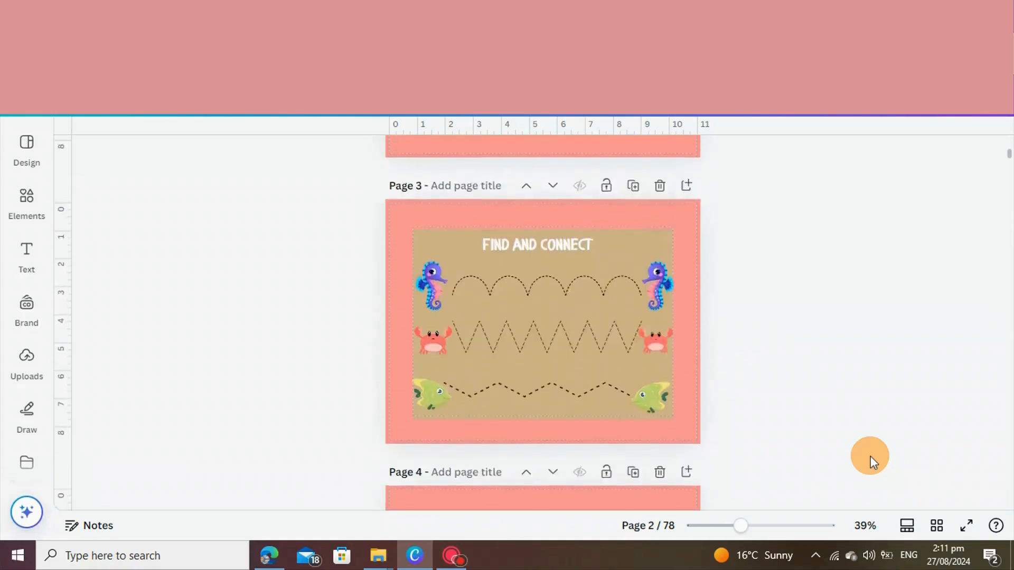
scroll(650, 454, up, 8)
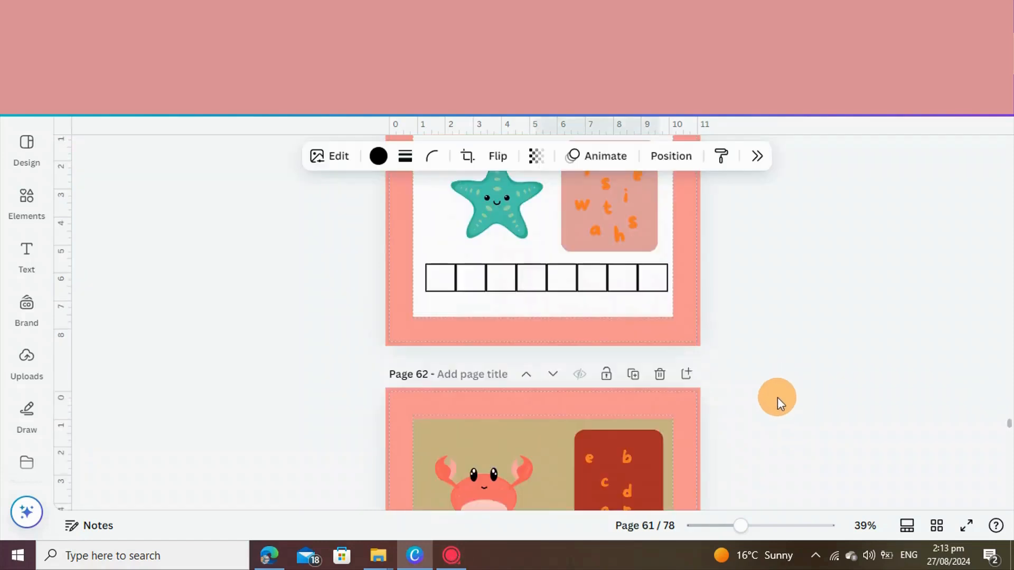
Examine the finished book's word puzzle pages with scrambled letters and the counting page, between pages 57 and 70
scroll(778, 398, down, 5)
scroll(778, 397, down, 15)
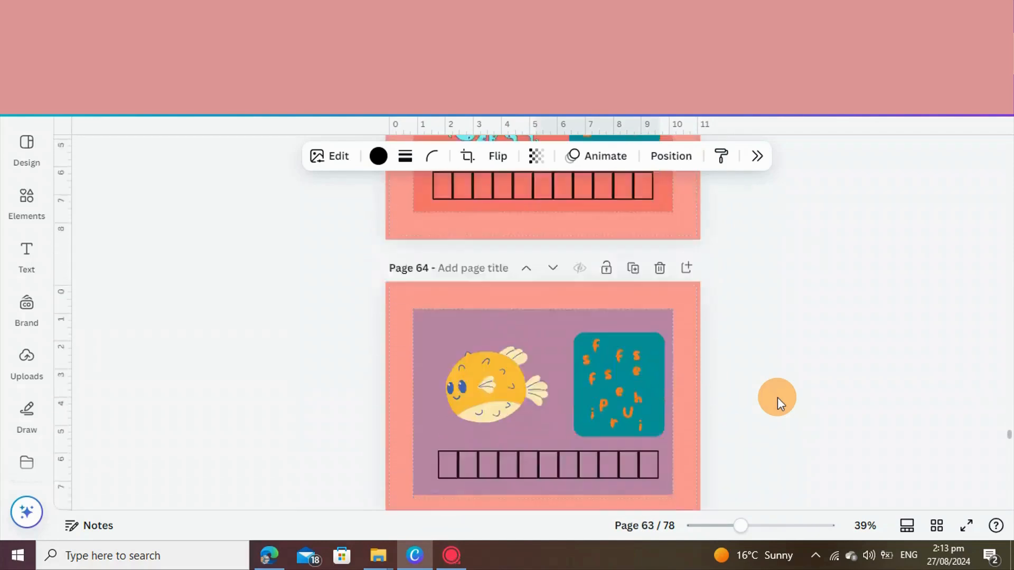
scroll(777, 397, down, 15)
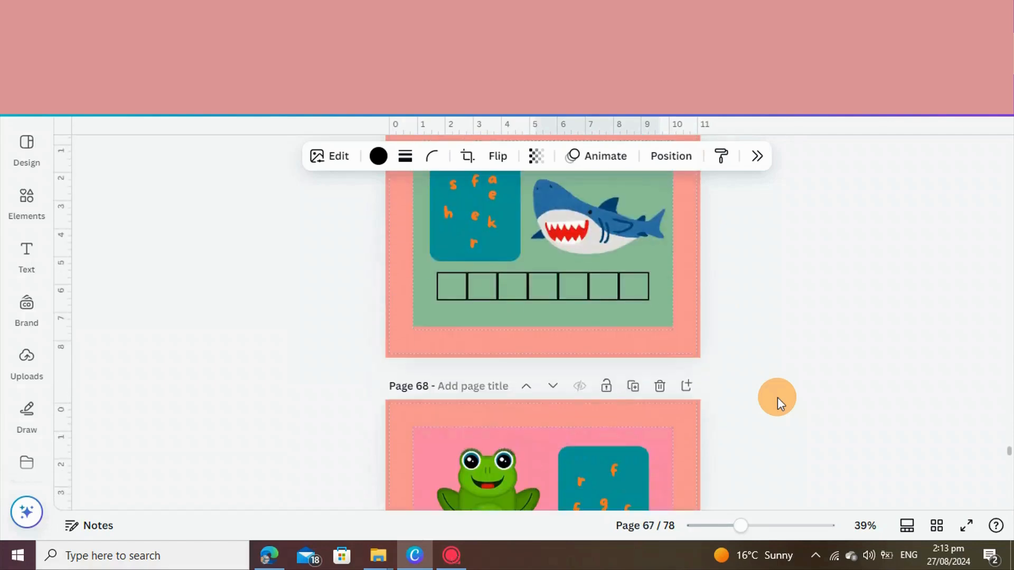
scroll(778, 397, down, 5)
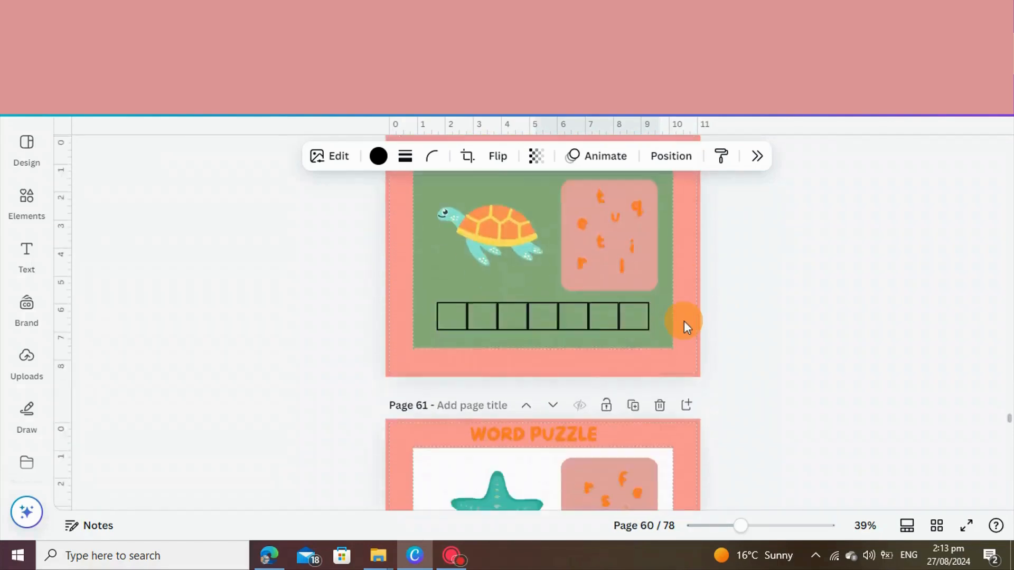
scroll(683, 321, down, 4)
scroll(684, 321, down, 3)
scroll(683, 321, up, 13)
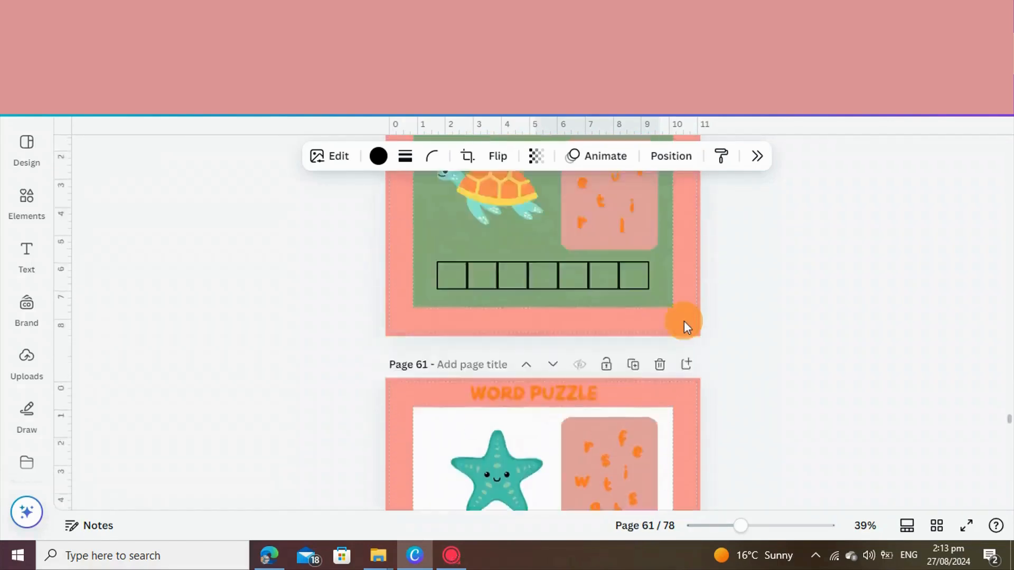
scroll(684, 321, up, 8)
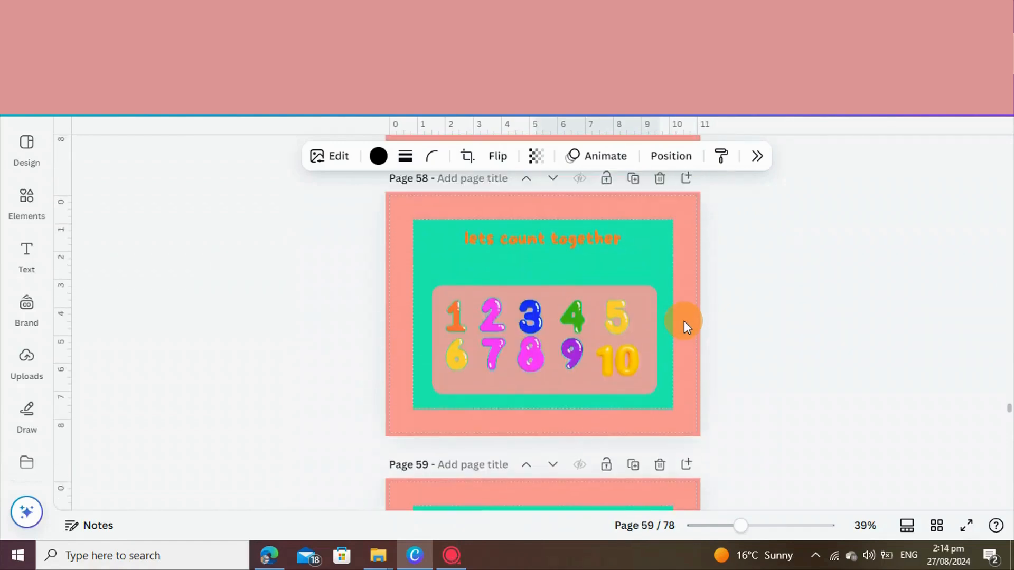
scroll(691, 342, up, 1)
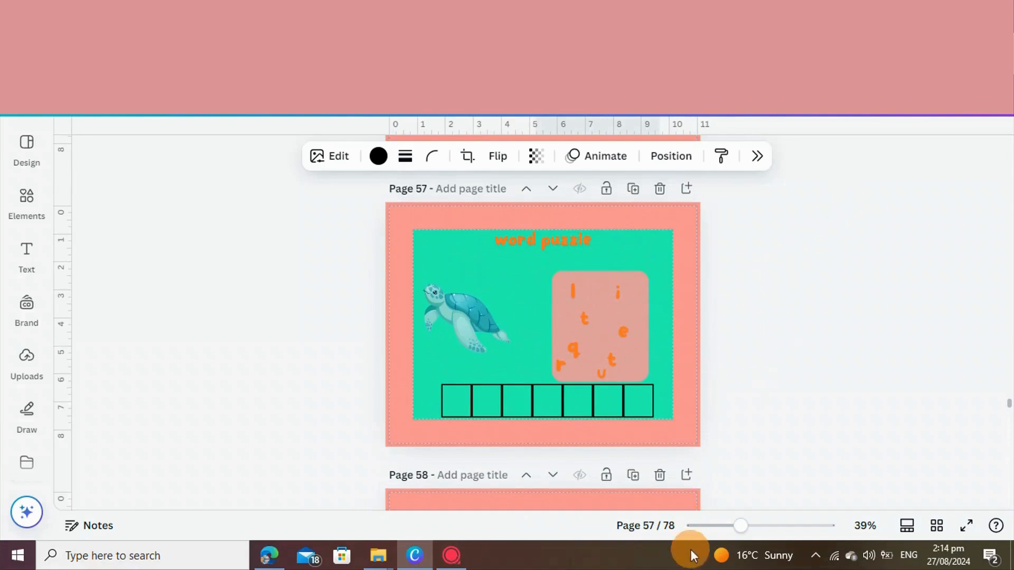
click(461, 556)
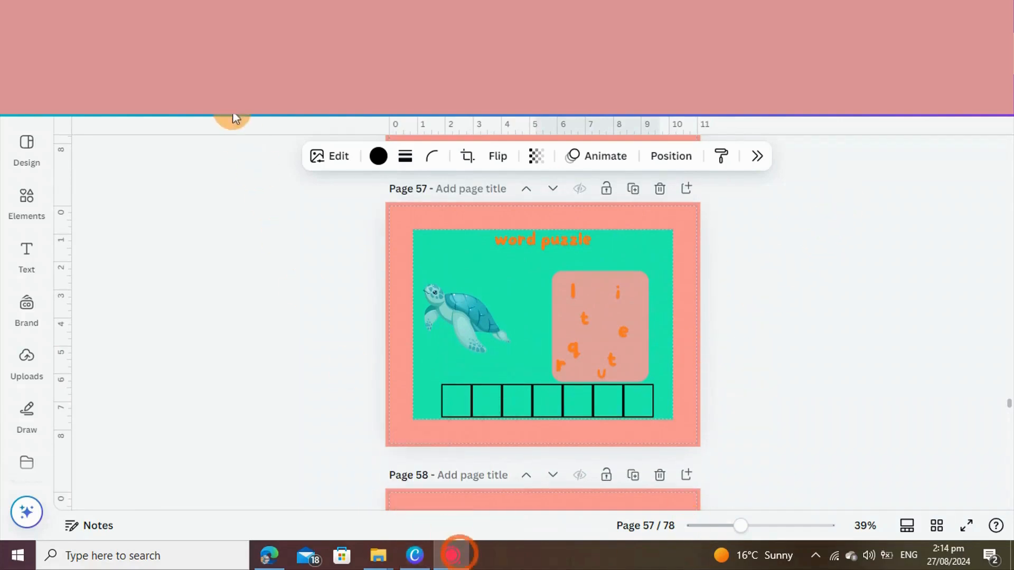